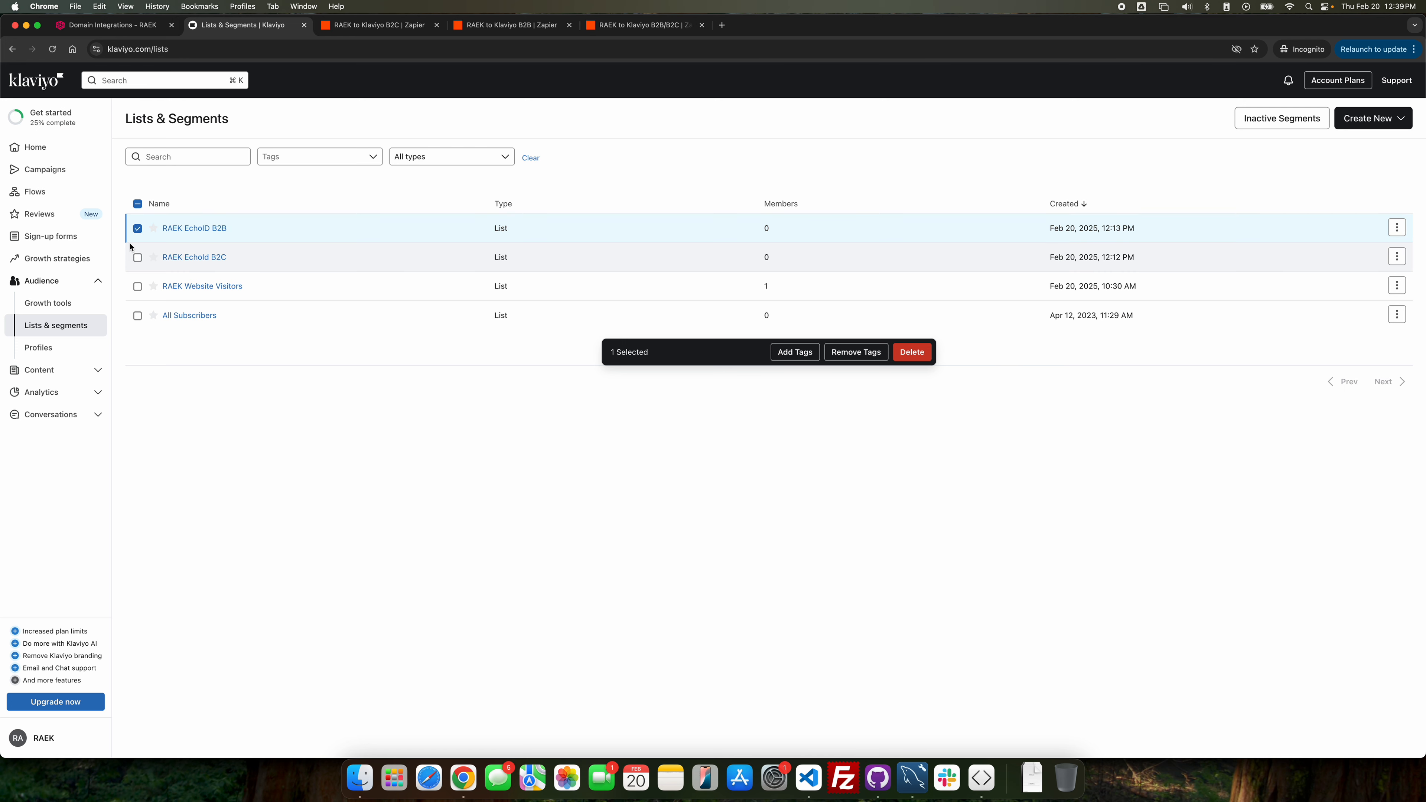
- Switch to the RAEK to Klaviyo B2C Zap in Zapier and set its trigger to RAEK's Get EchoID Profiles event
{"action": "left_click", "coordinate": [138, 228]}
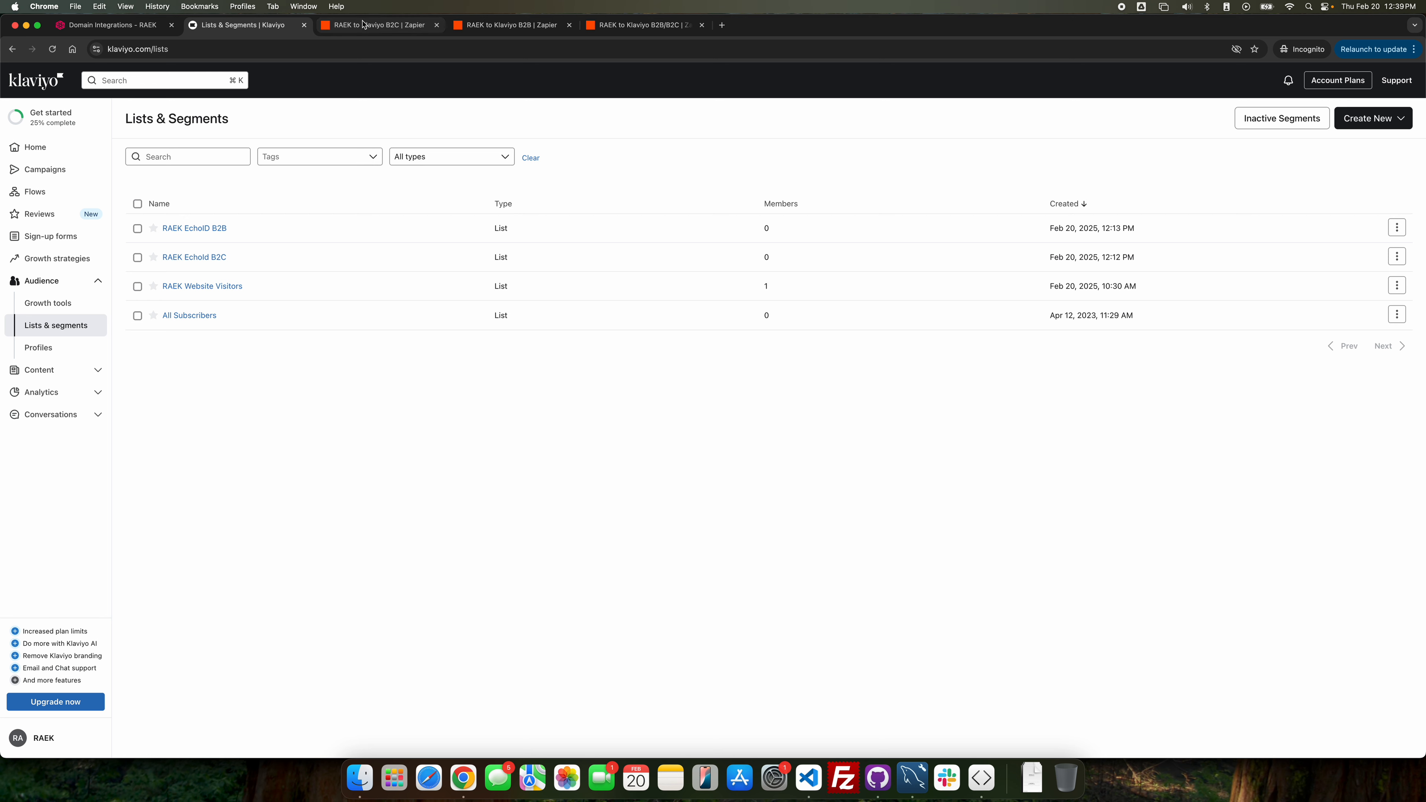
{"action": "left_click", "coordinate": [377, 25]}
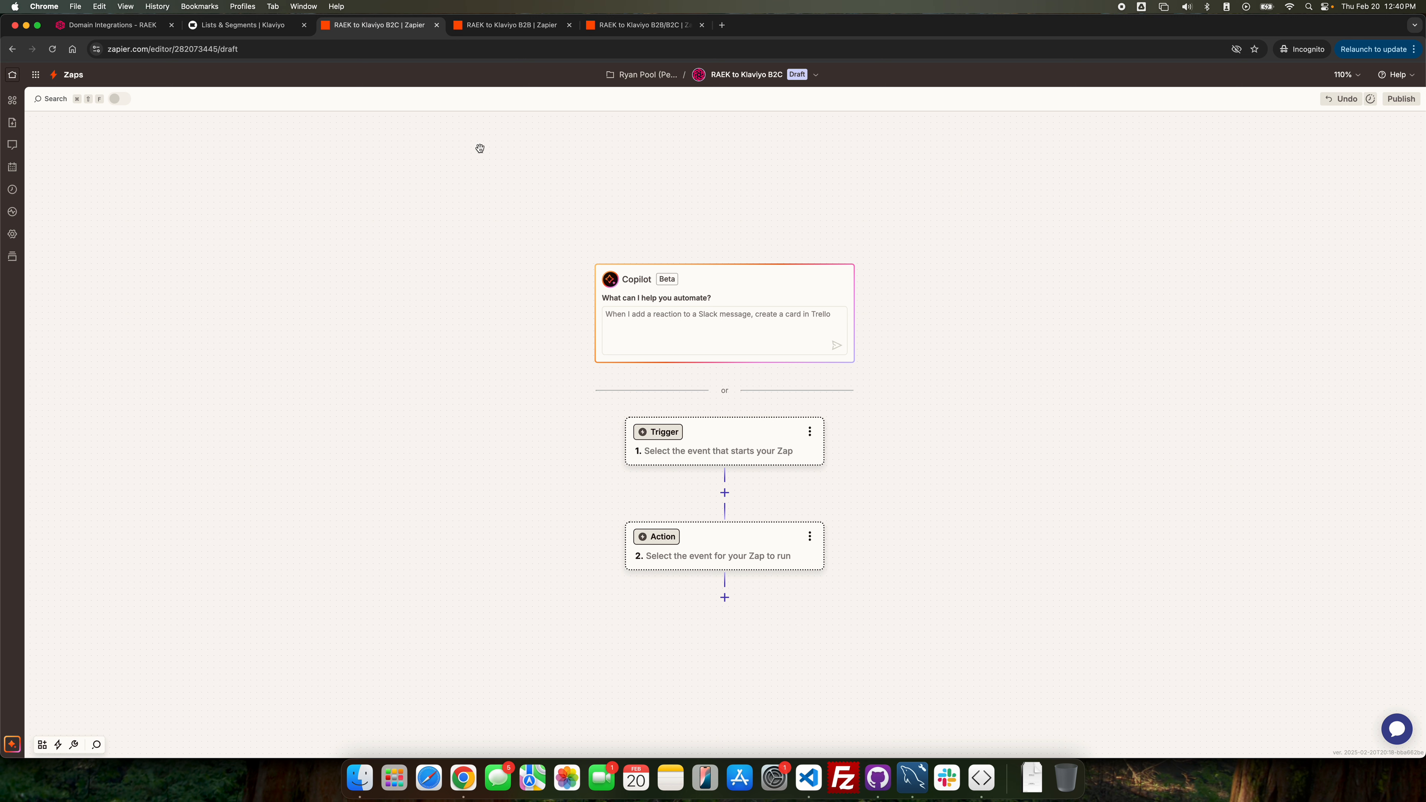
{"action": "left_click", "coordinate": [726, 451]}
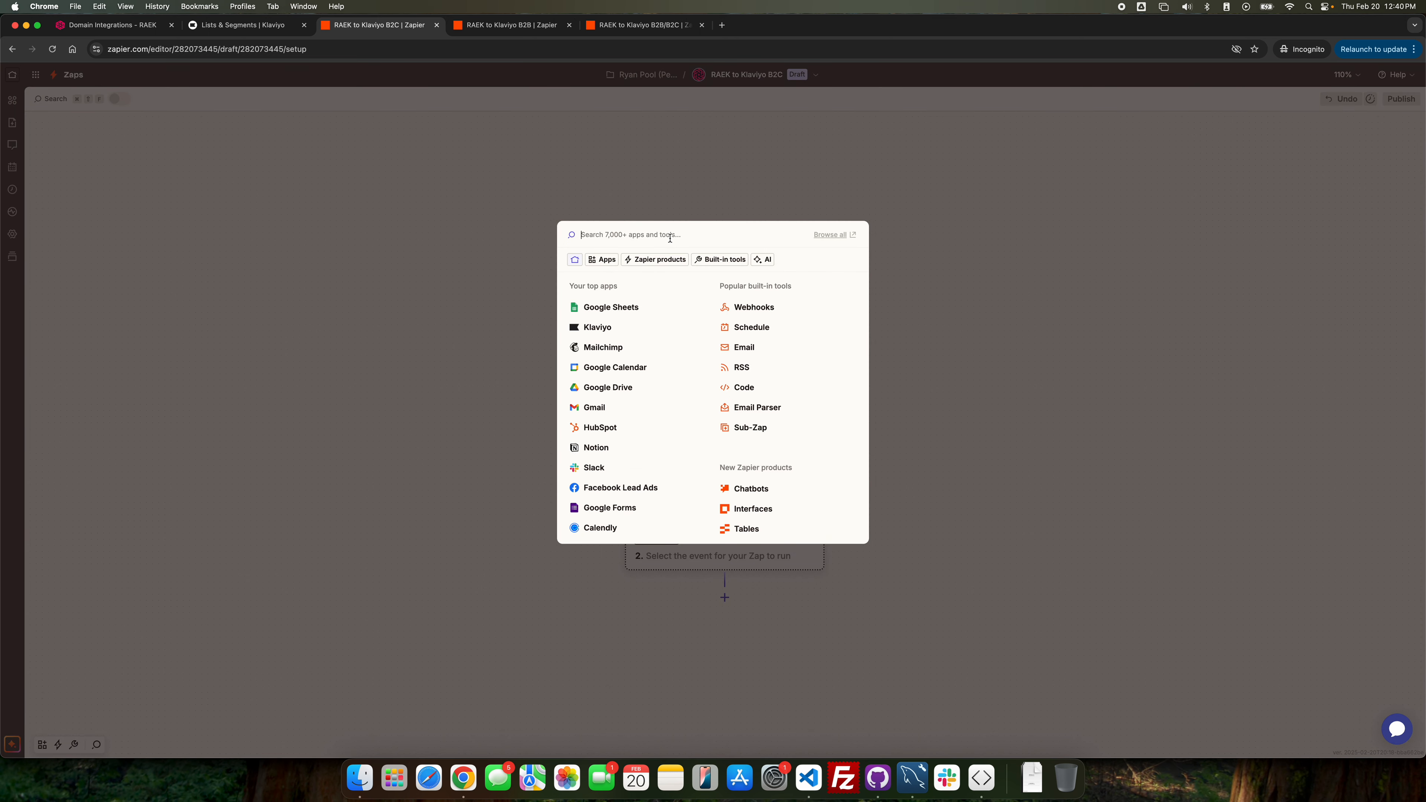
{"action": "type", "text": "raek"}
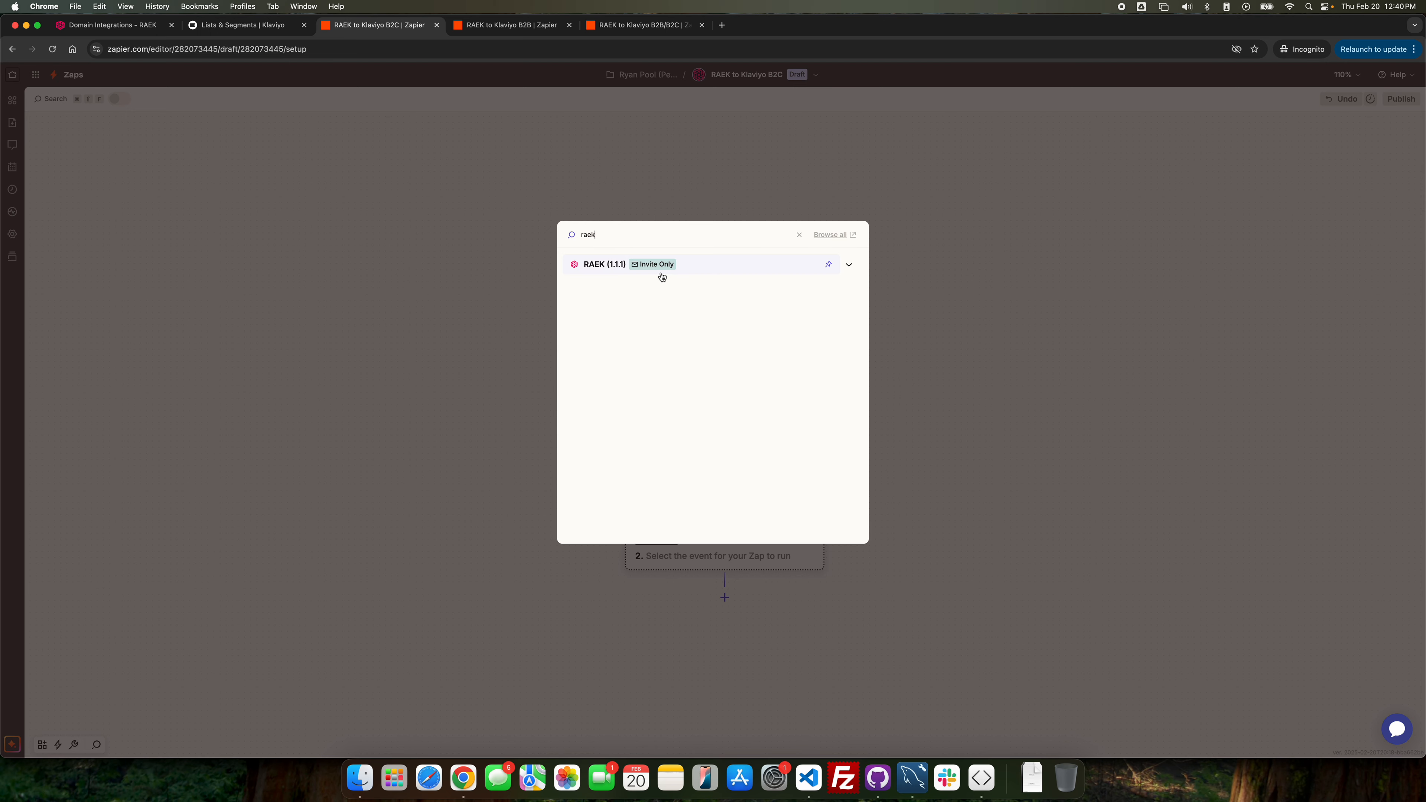
{"action": "left_click", "coordinate": [686, 268]}
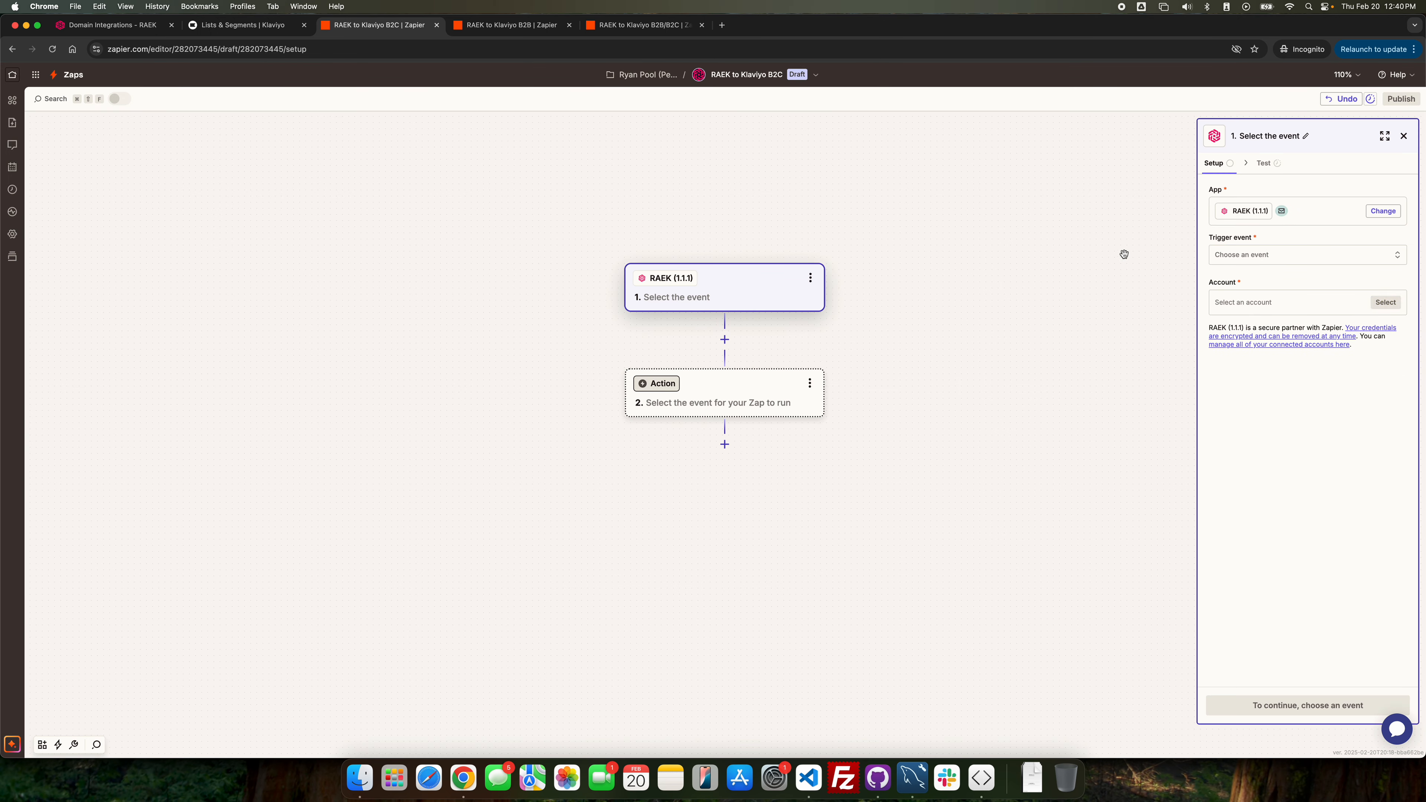
{"action": "left_click", "coordinate": [1303, 256]}
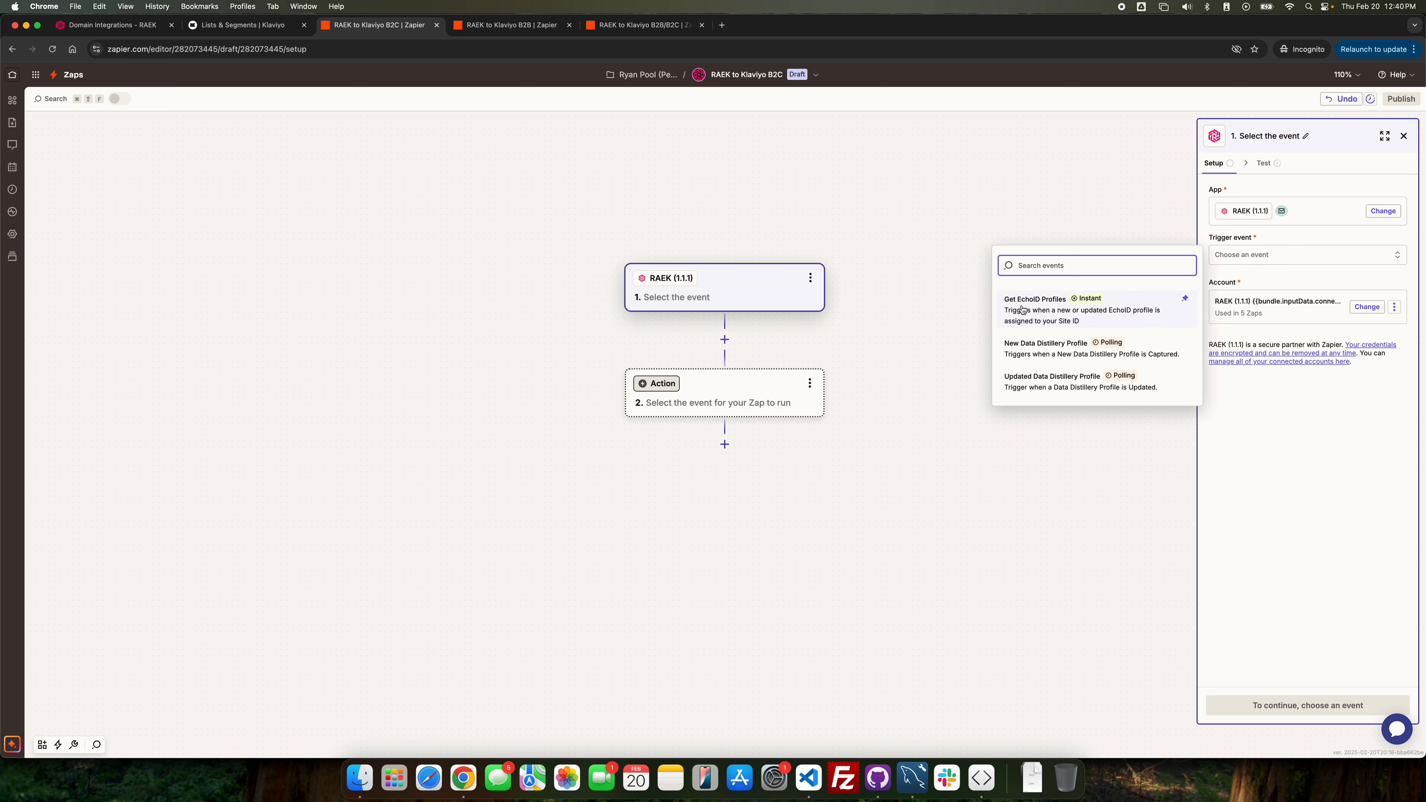
{"action": "left_click", "coordinate": [1148, 309]}
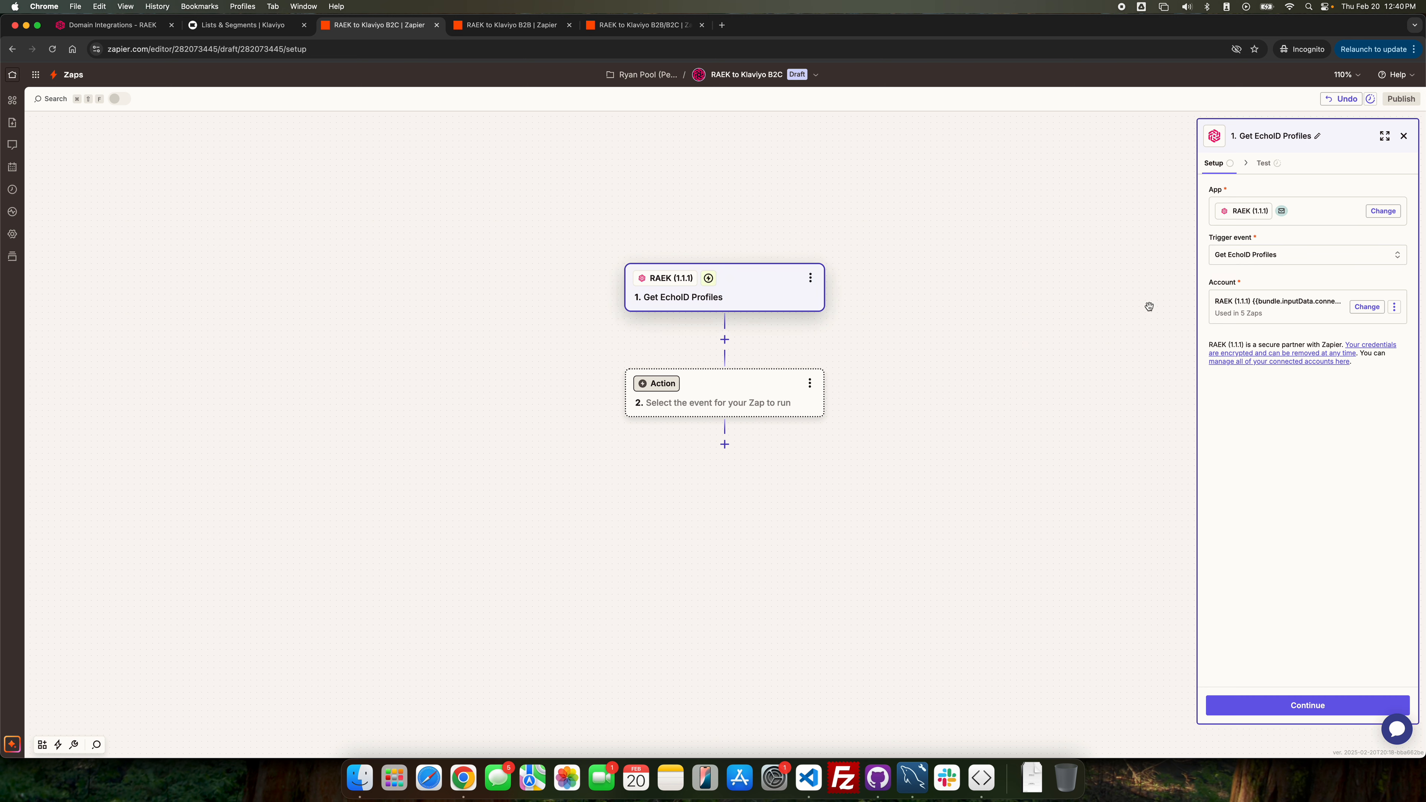
{"action": "left_click", "coordinate": [1289, 708]}
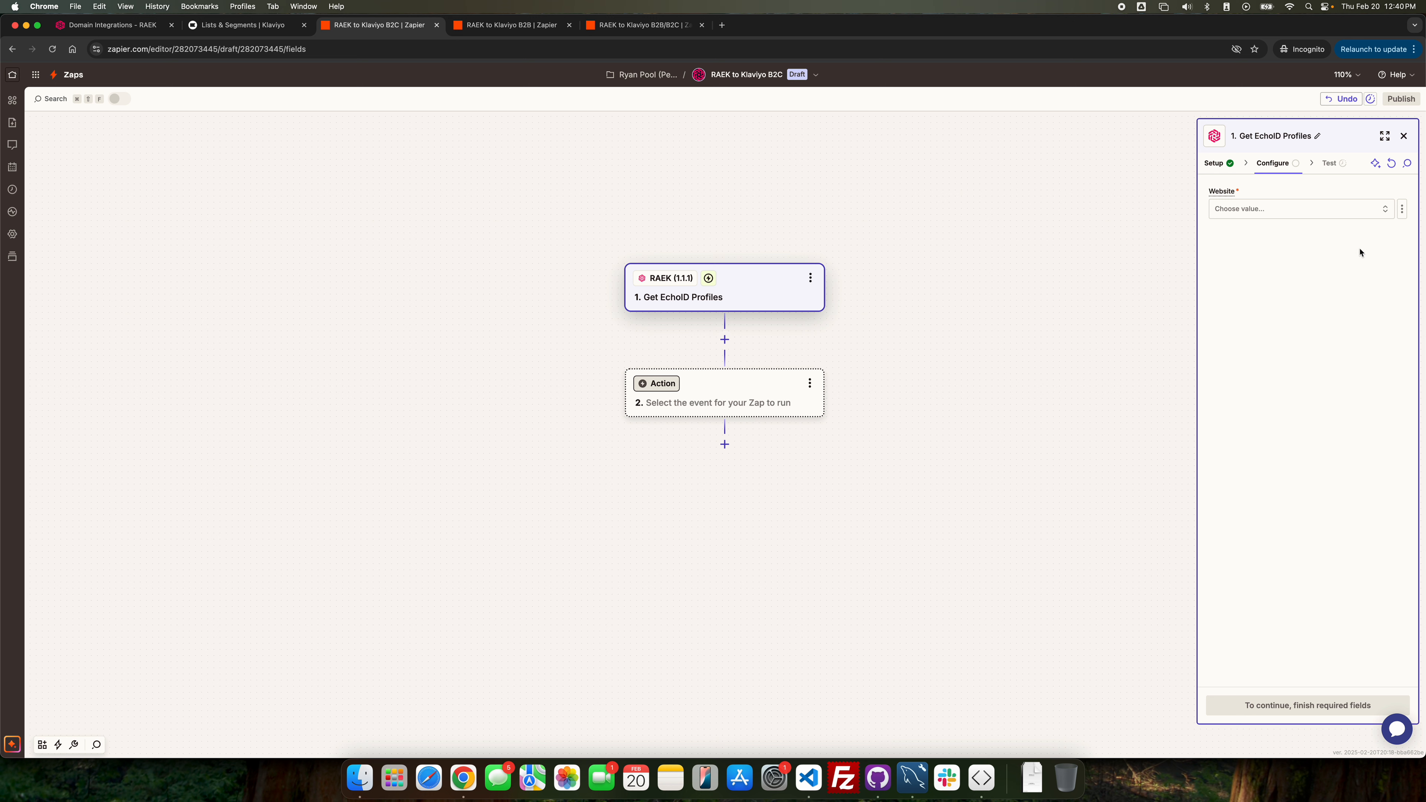
{"action": "left_click", "coordinate": [1358, 211]}
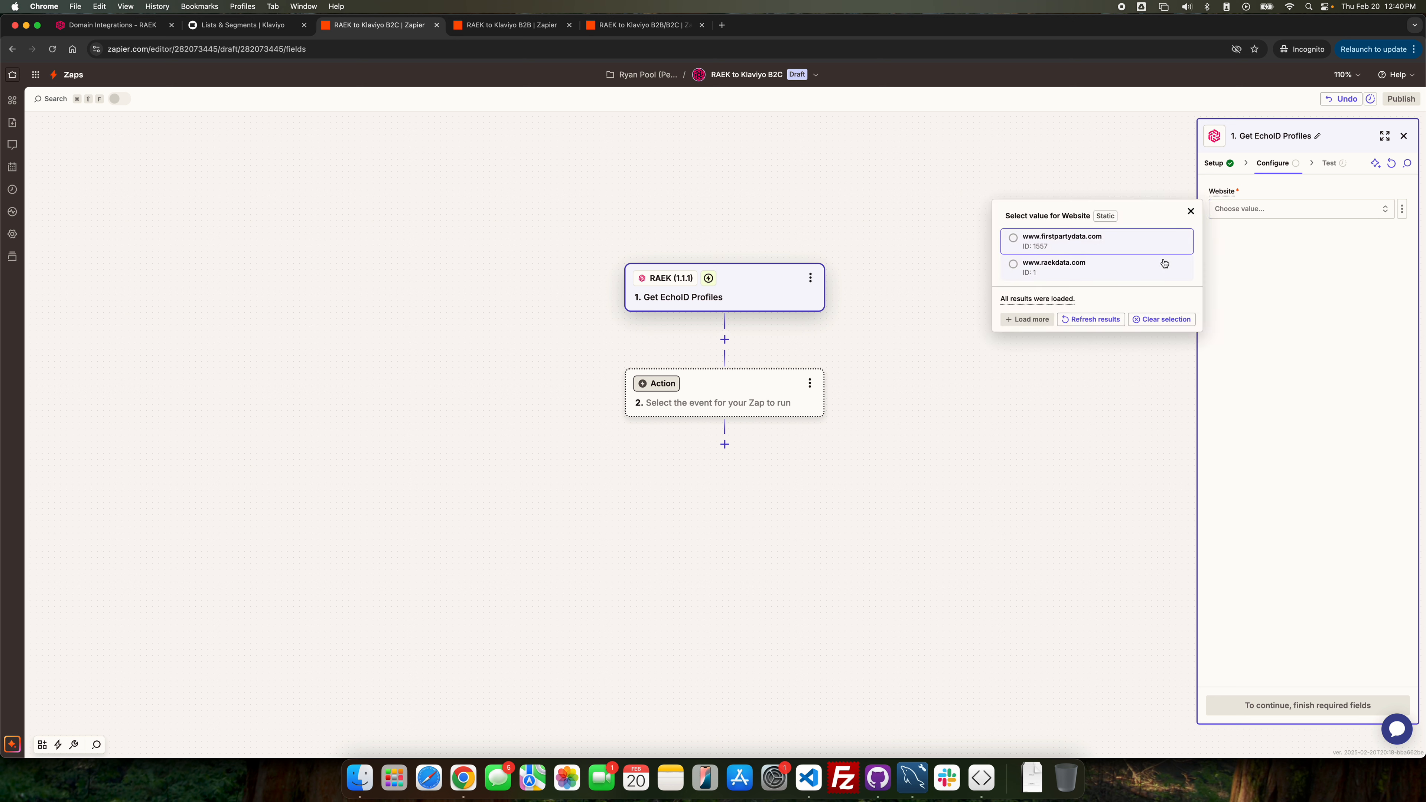
{"action": "left_click", "coordinate": [1143, 272]}
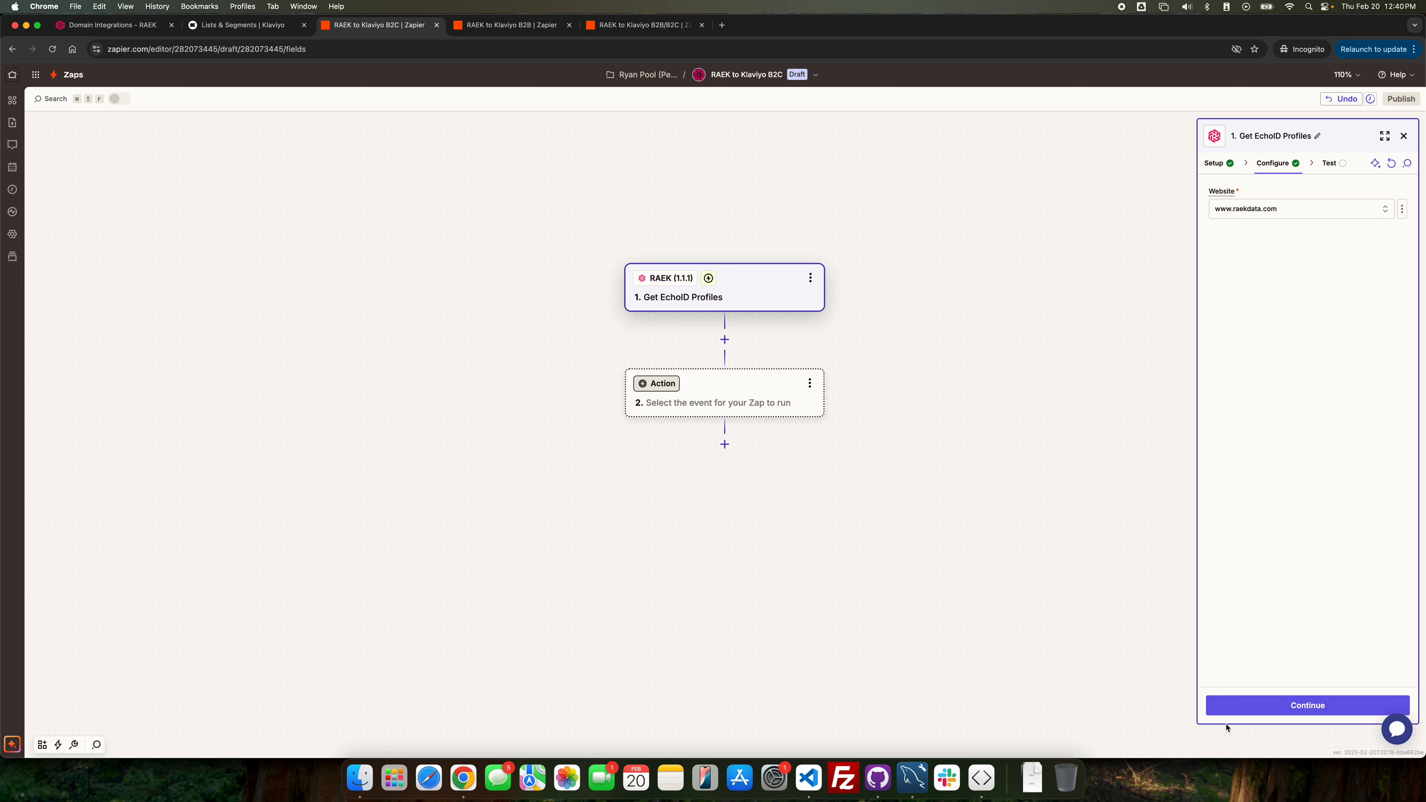
{"action": "left_click", "coordinate": [1245, 711]}
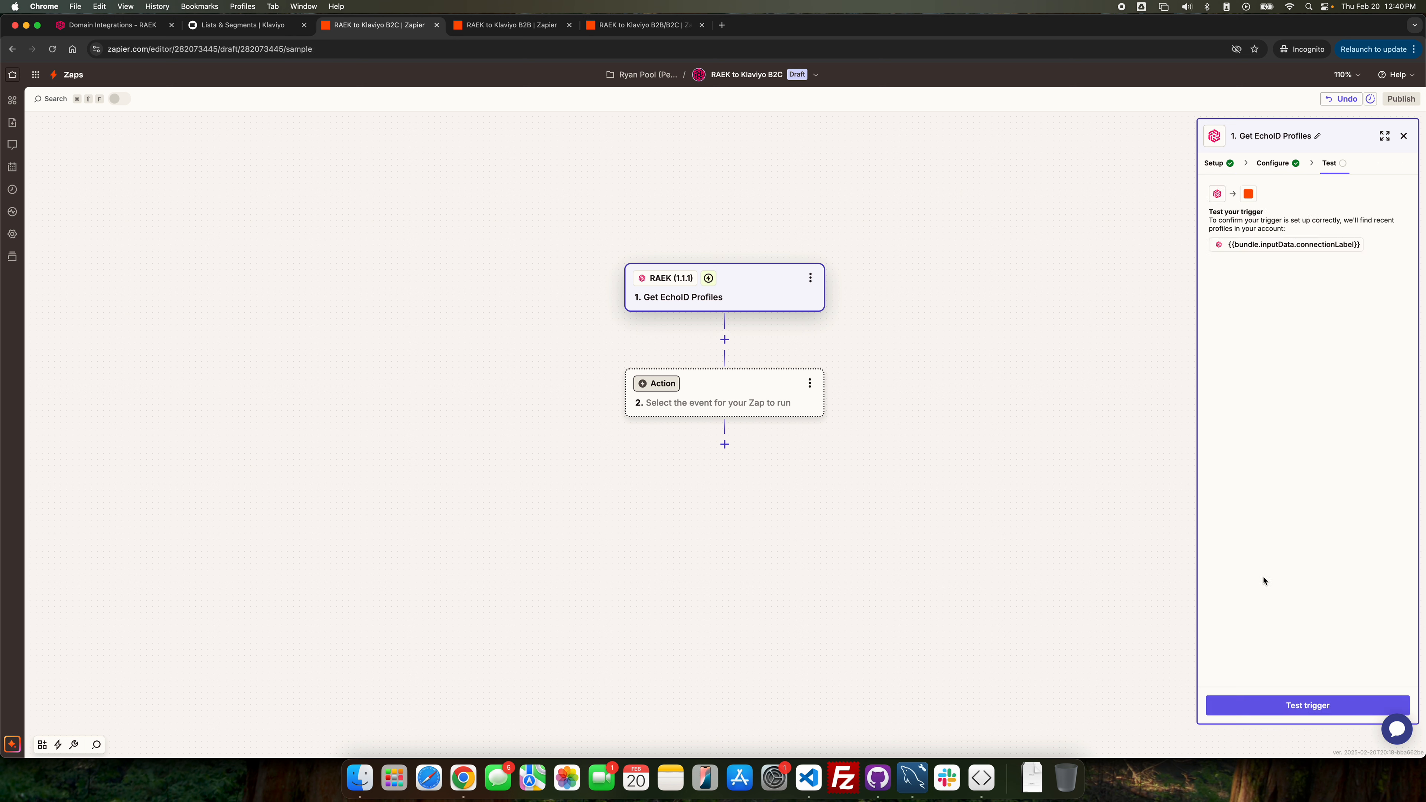
{"action": "left_click", "coordinate": [1270, 710]}
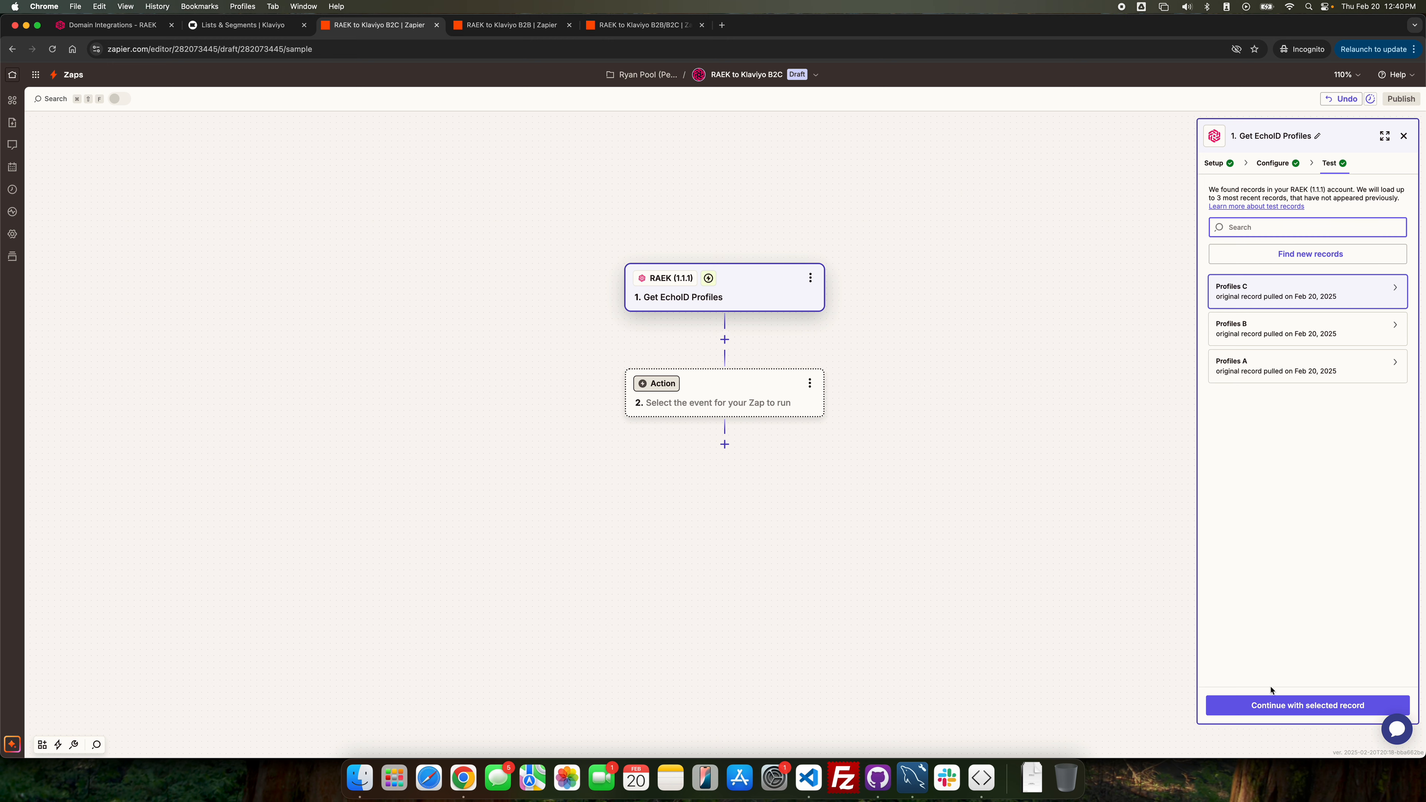
{"action": "left_click", "coordinate": [1275, 709]}
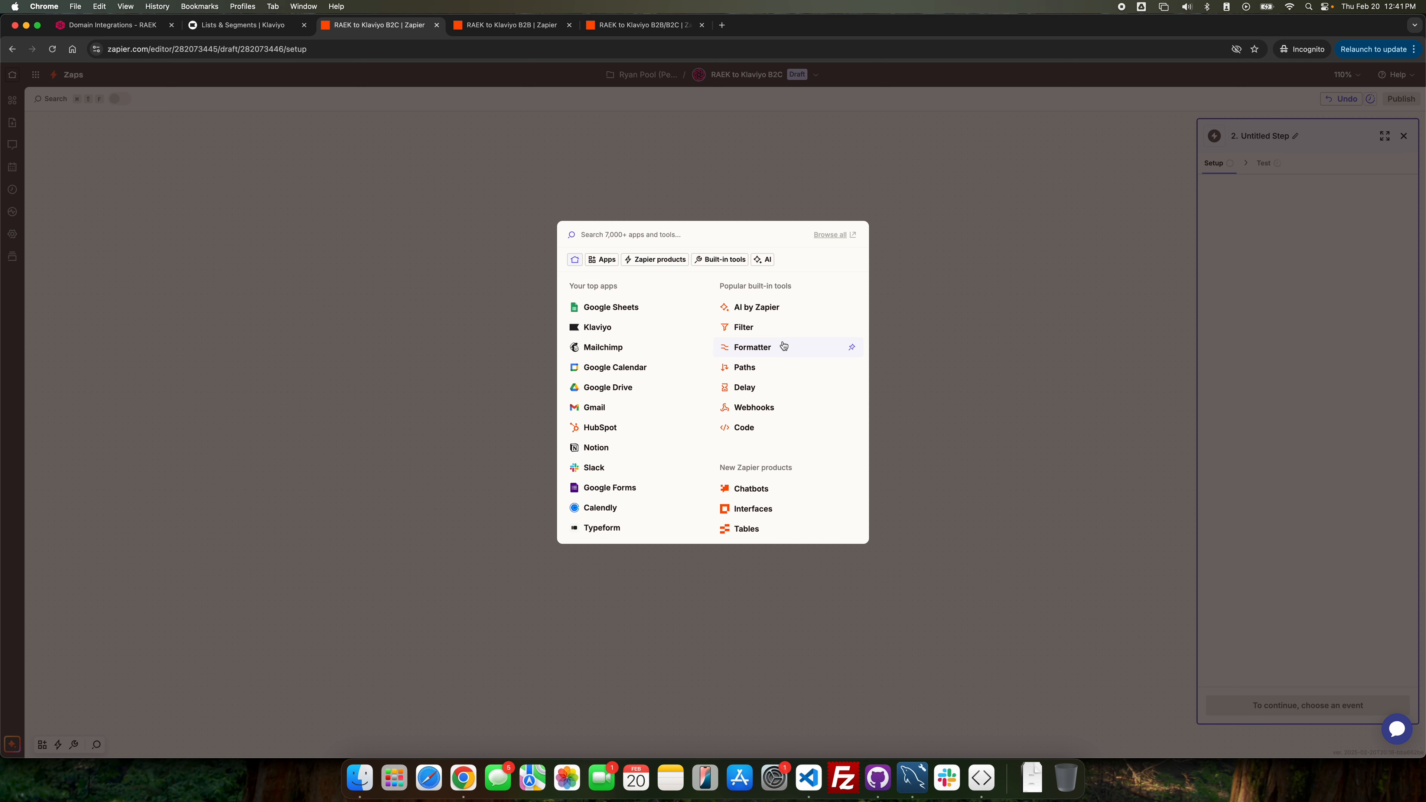
- Make step 2 a Filter by Zapier action and rename it "Filter B2C Profiles"
{"action": "left_click", "coordinate": [759, 331]}
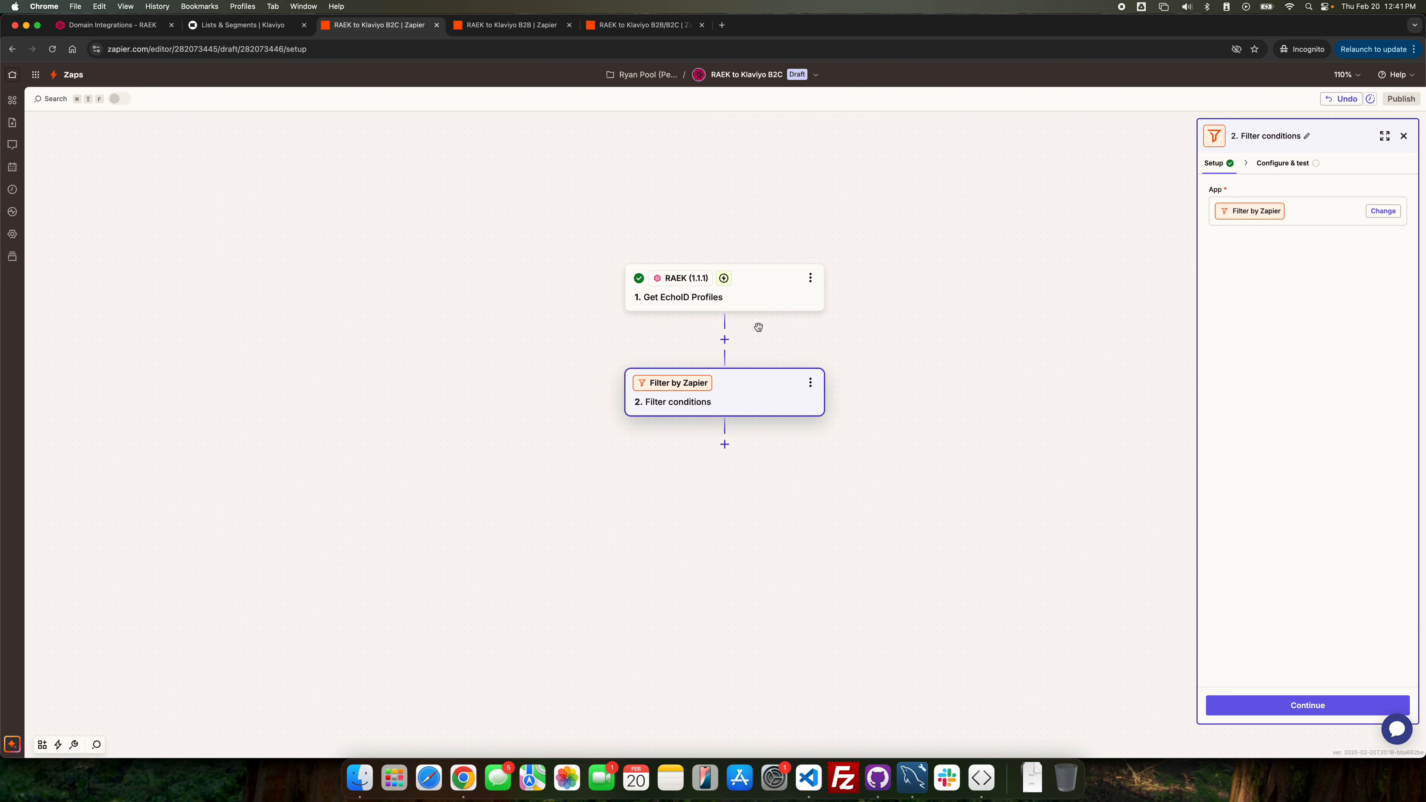
{"action": "left_click", "coordinate": [810, 383]}
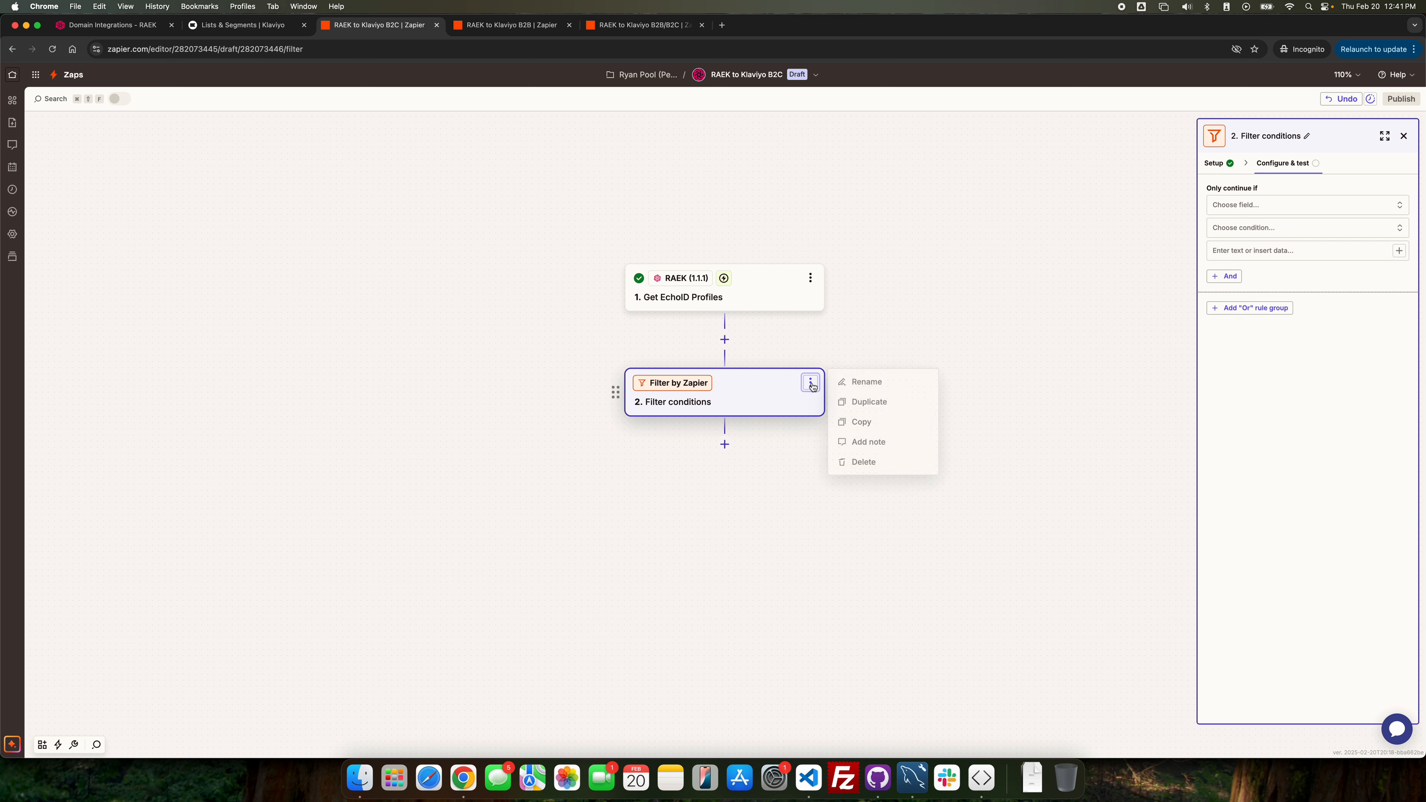
{"action": "left_click", "coordinate": [846, 382]}
{"action": "type", "text": "Filter"}
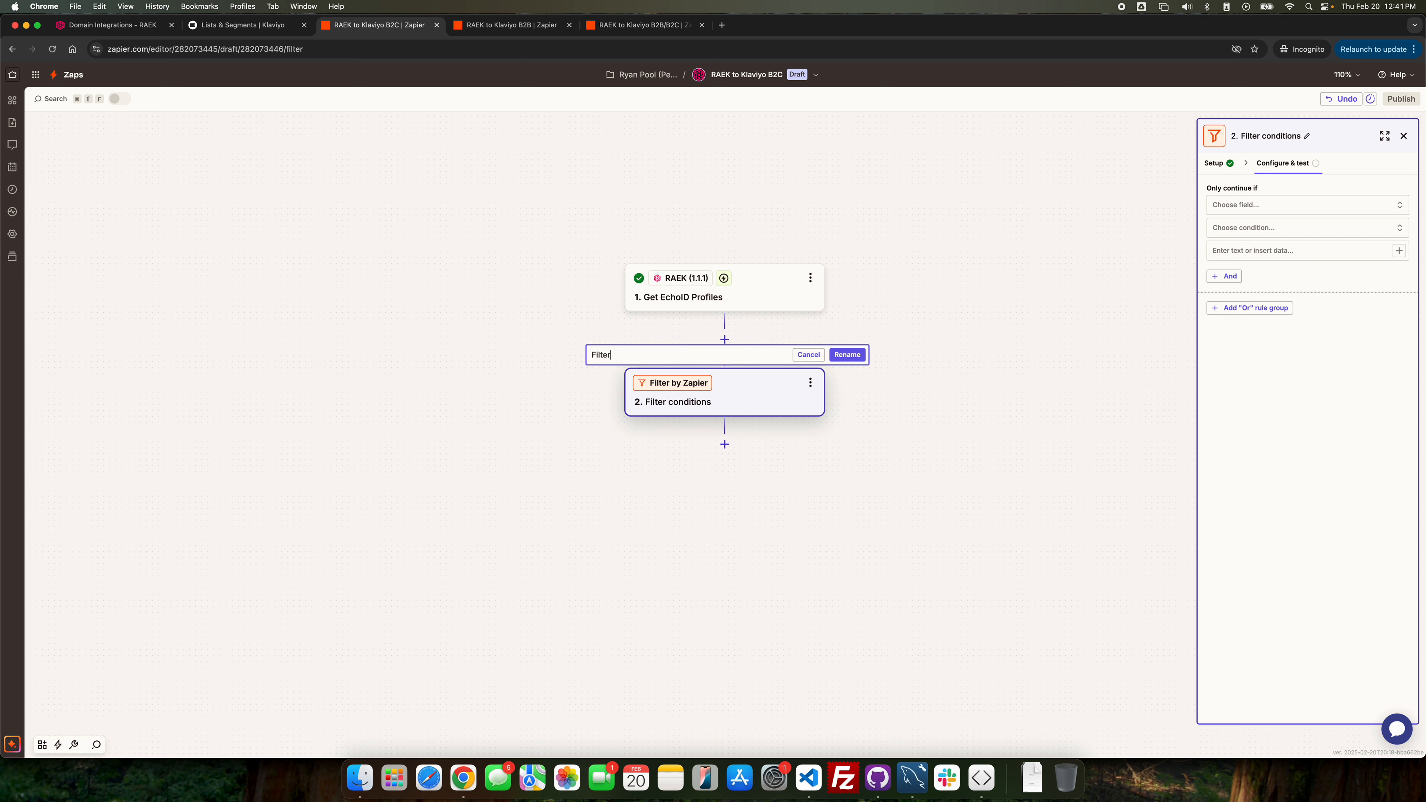
{"action": "type", "text": " B2C Profiles"}
{"action": "left_click", "coordinate": [852, 361]}
{"action": "left_click", "coordinate": [834, 476]}
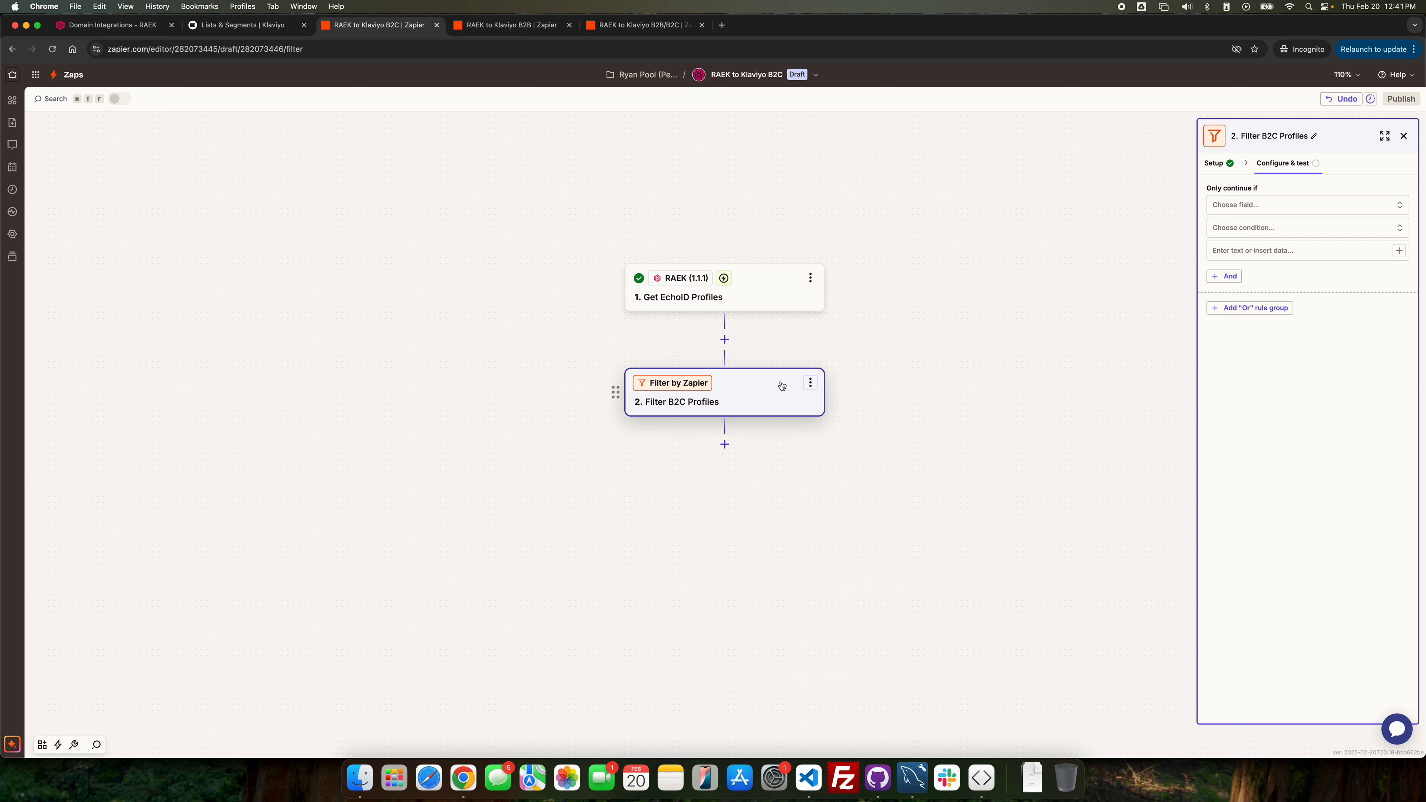
{"action": "left_click", "coordinate": [809, 385]}
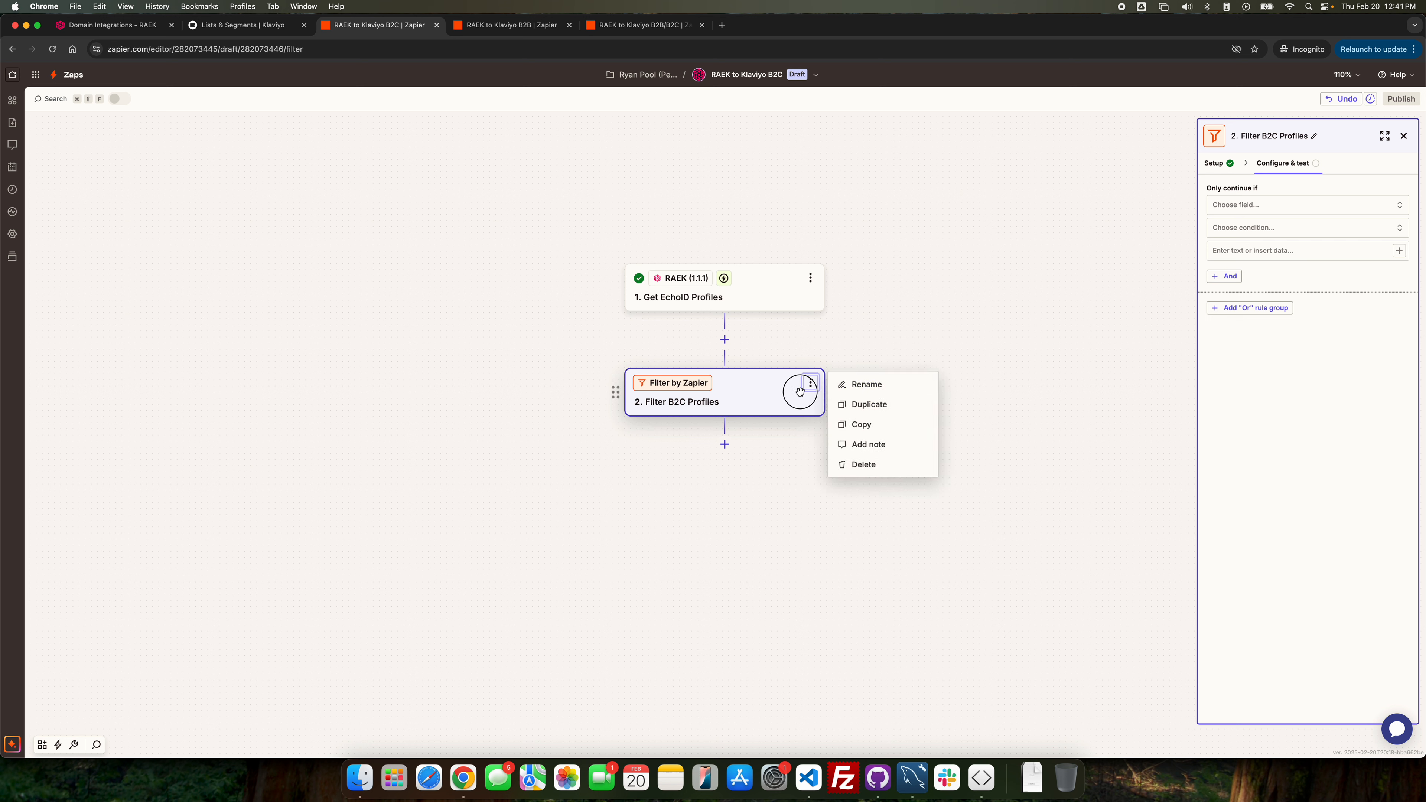
{"action": "left_click", "coordinate": [800, 391]}
- Configure the filter to continue only if the Personal Email from Get EchoID Profiles exists
{"action": "left_click", "coordinate": [1239, 206]}
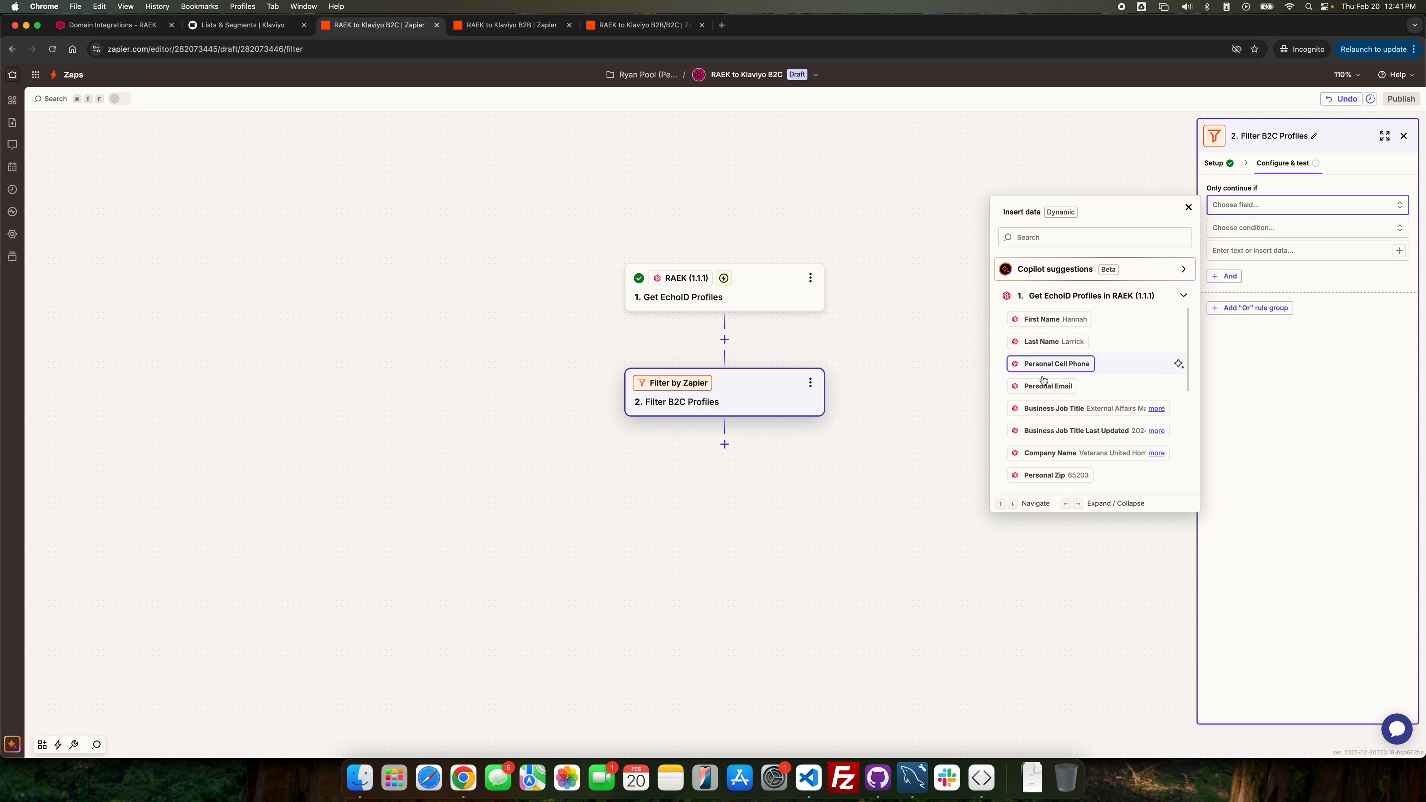
{"action": "left_click", "coordinate": [1040, 388]}
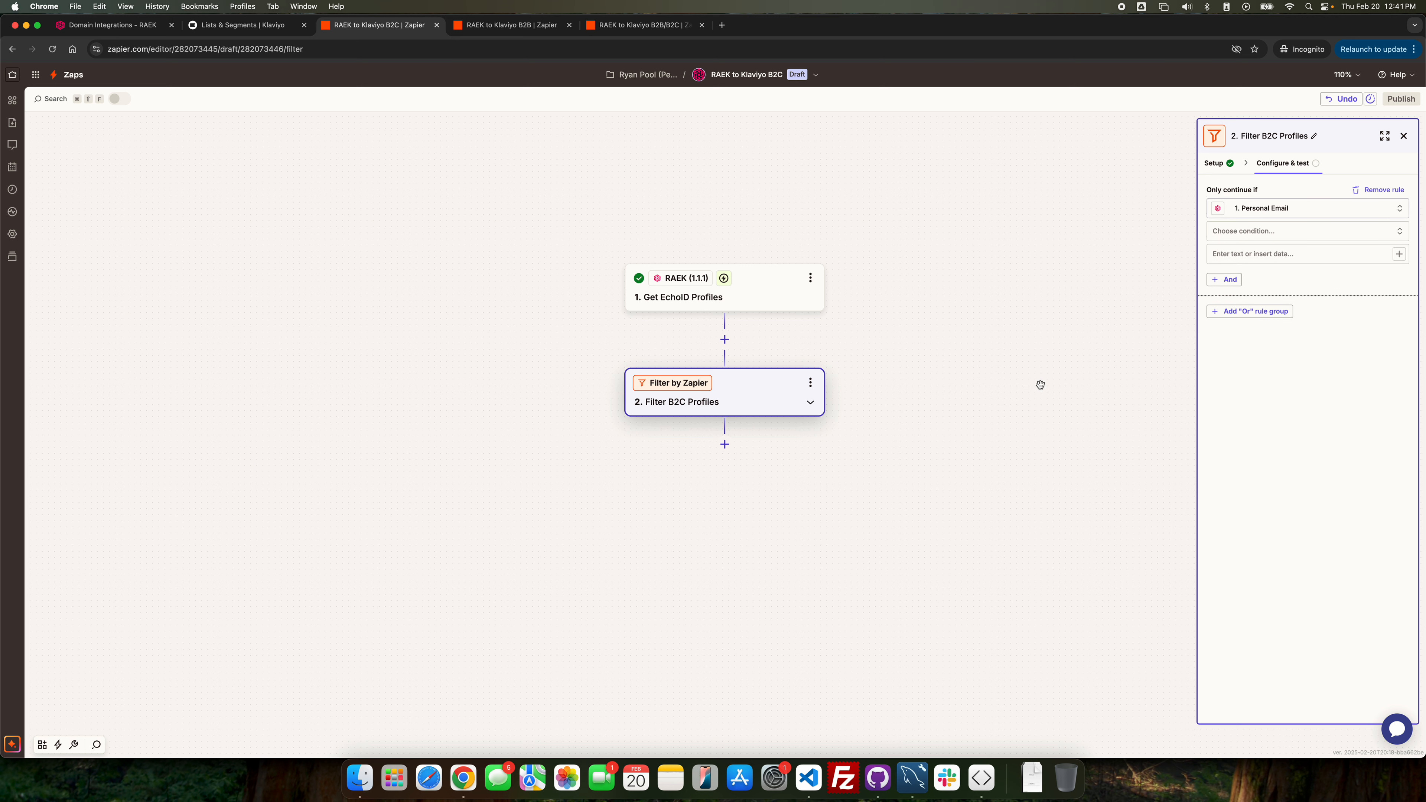
{"action": "left_click", "coordinate": [1243, 232]}
{"action": "scroll", "coordinate": [1271, 312], "scroll_direction": "down", "scroll_amount": 5}
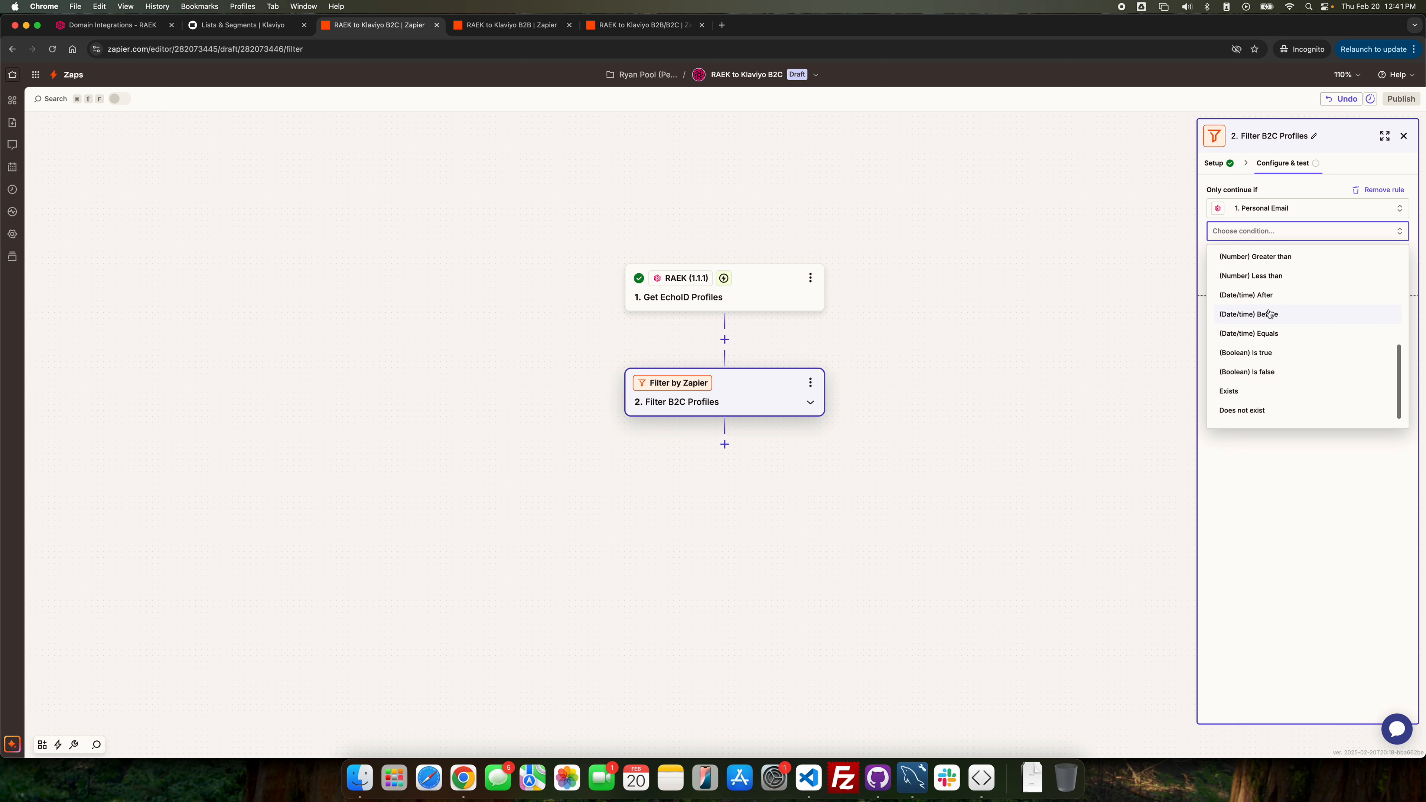
{"action": "left_click", "coordinate": [1252, 395]}
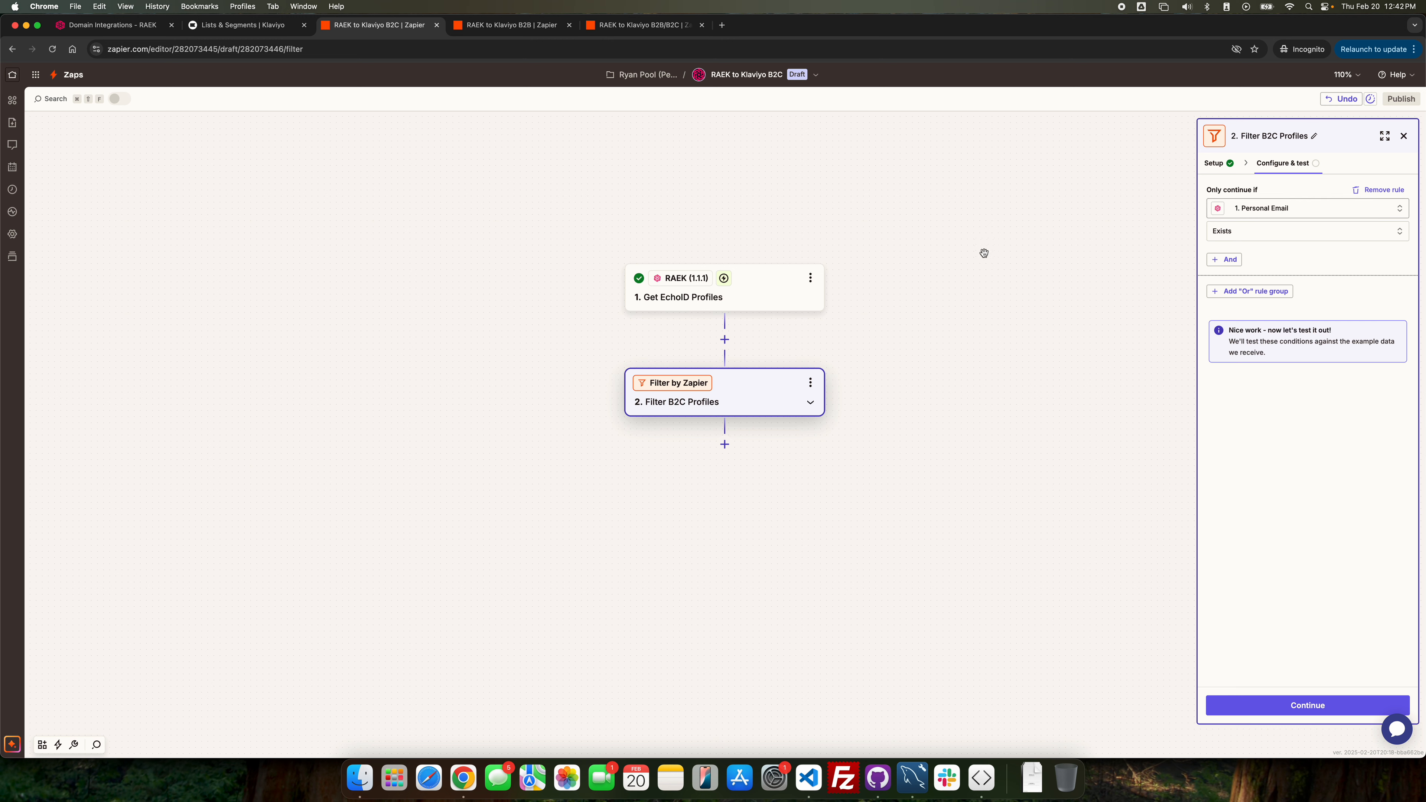
- Add a Klaviyo action after the filter with the Create Or Update Profile event
{"action": "left_click", "coordinate": [724, 444]}
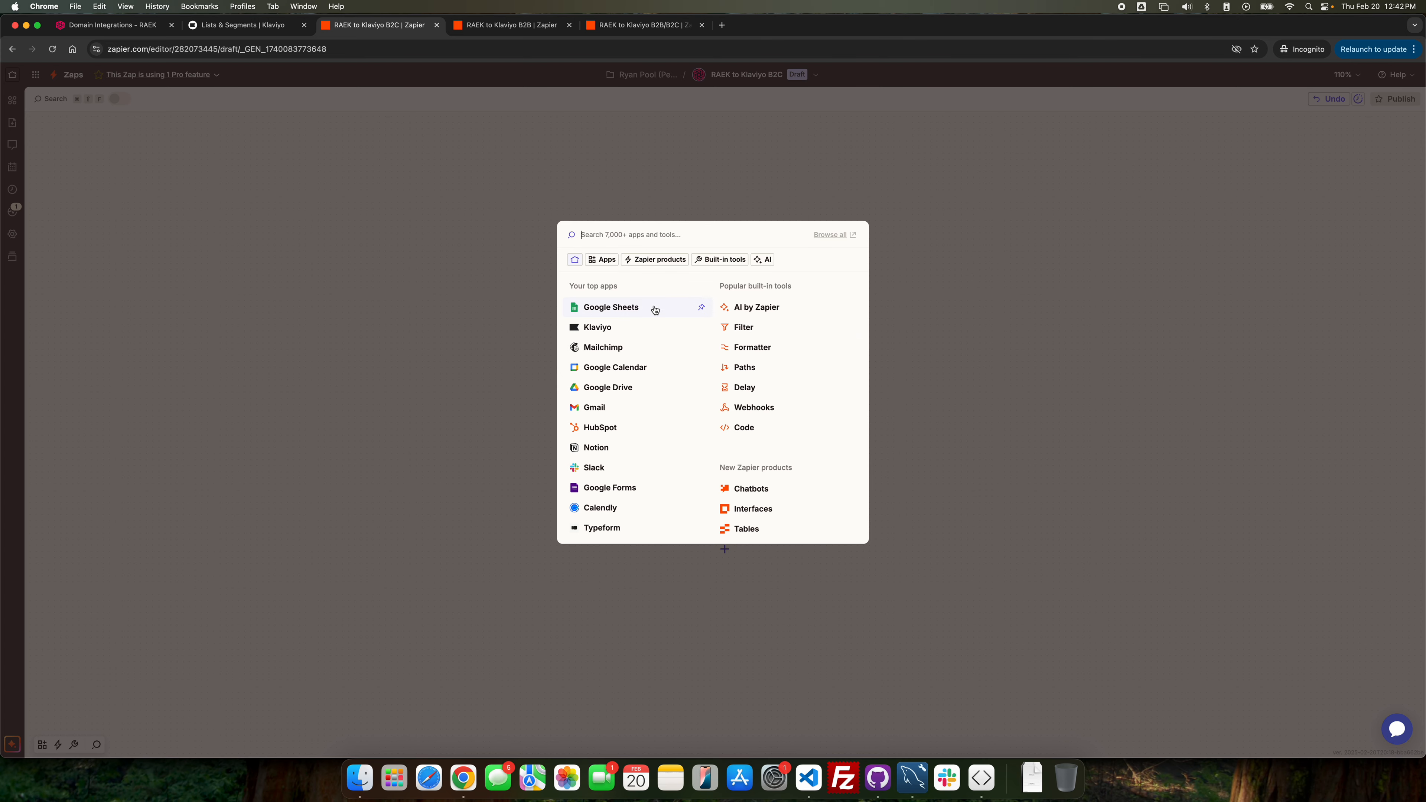
{"action": "left_click", "coordinate": [630, 324]}
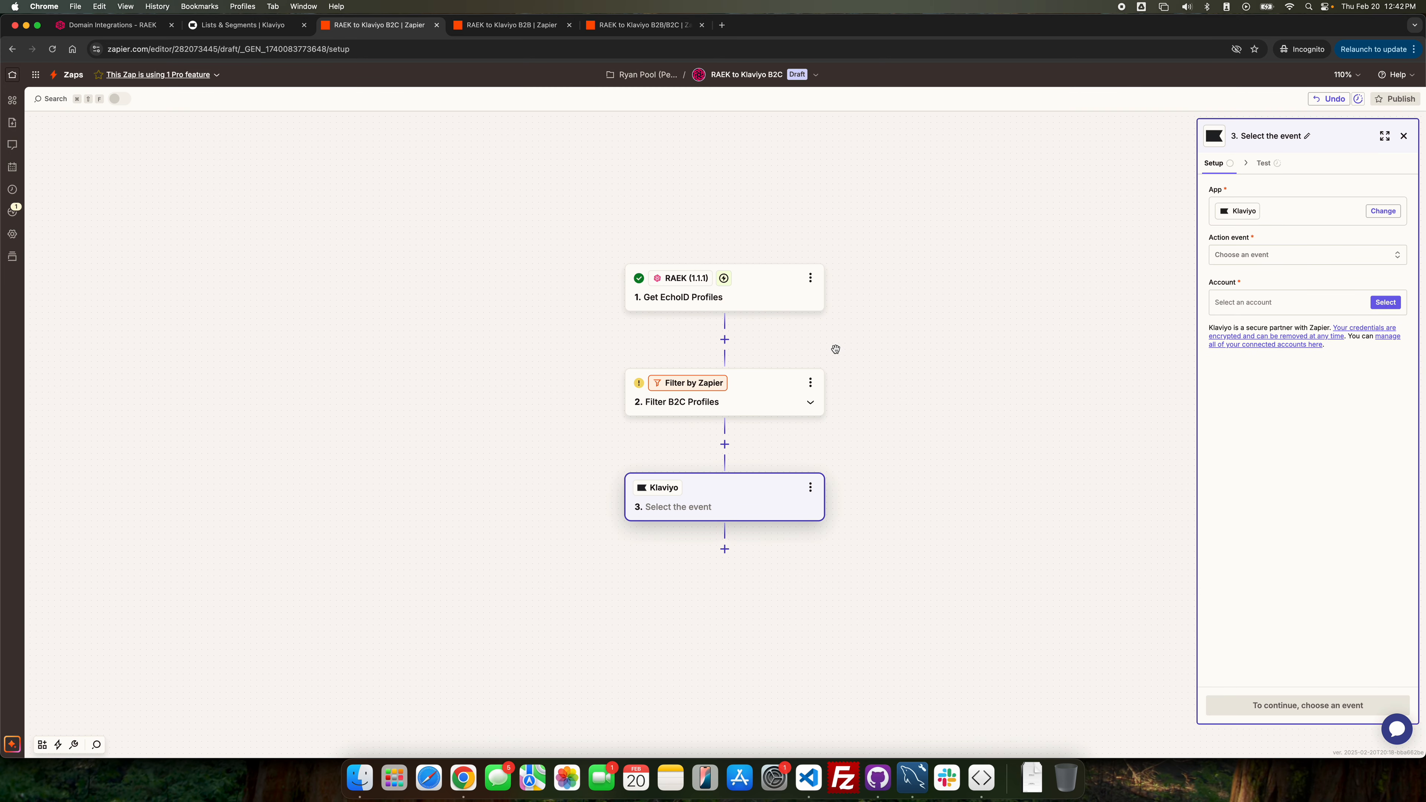
{"action": "left_click", "coordinate": [1291, 256]}
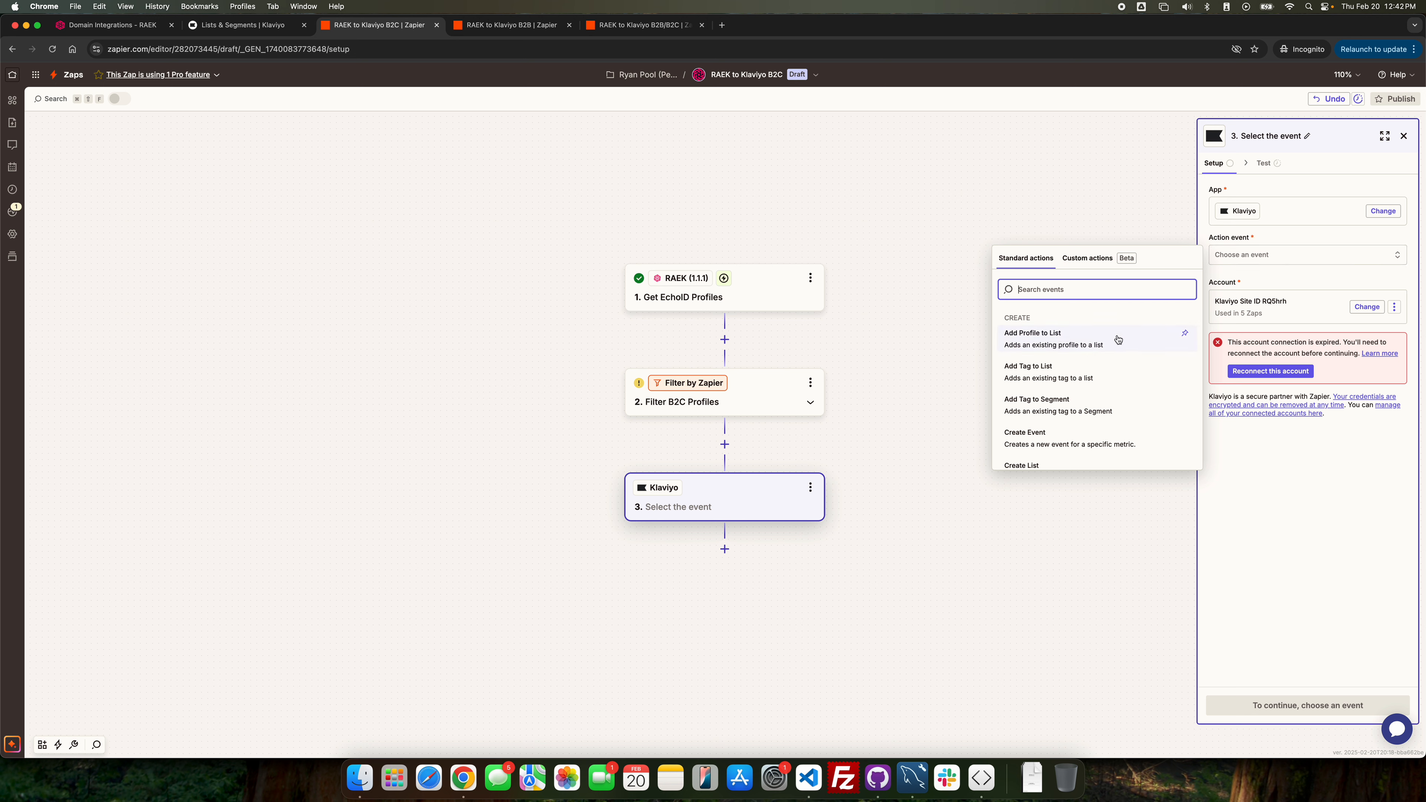
{"action": "scroll", "coordinate": [1143, 407], "scroll_direction": "down", "scroll_amount": 3}
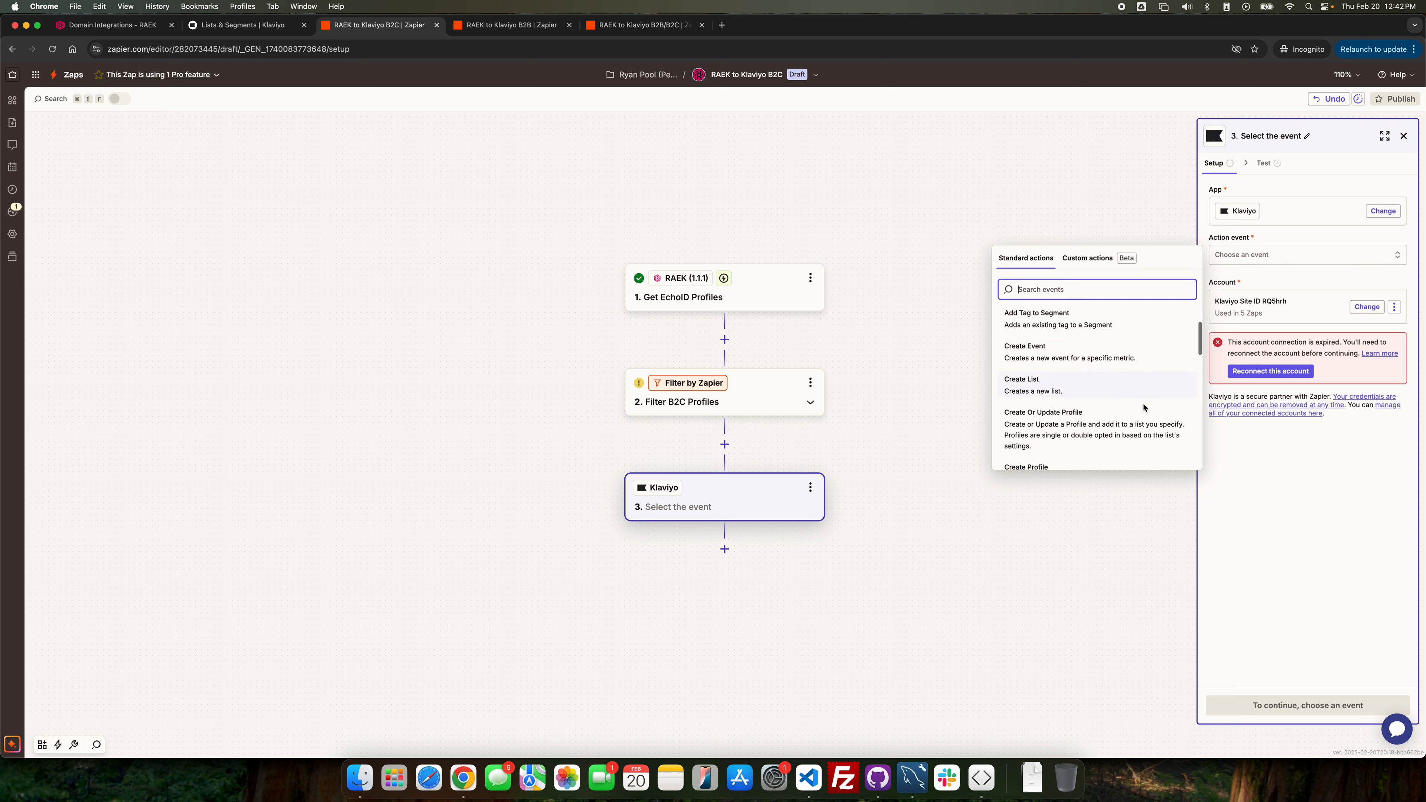
{"action": "scroll", "coordinate": [1140, 403], "scroll_direction": "down", "scroll_amount": 2}
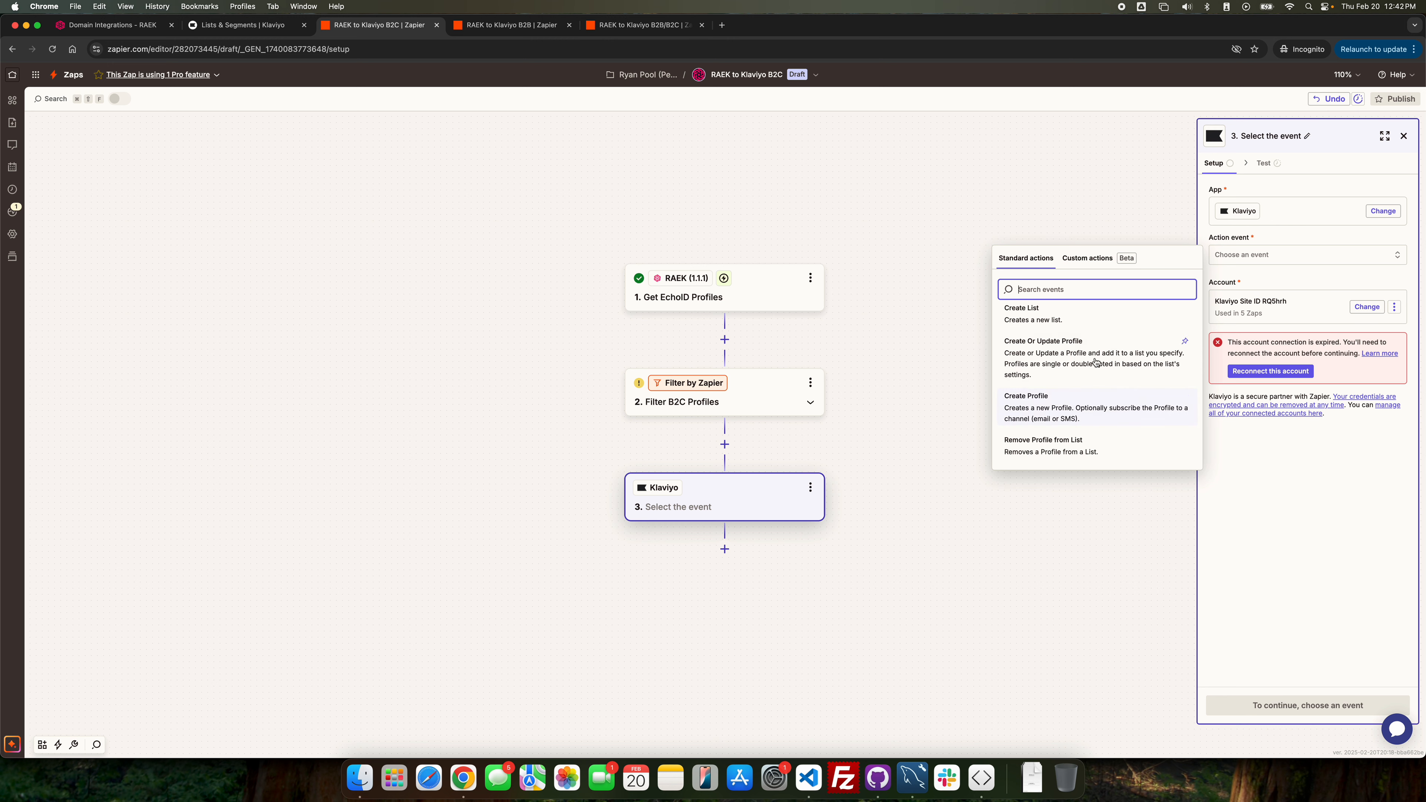
{"action": "left_click", "coordinate": [1041, 350]}
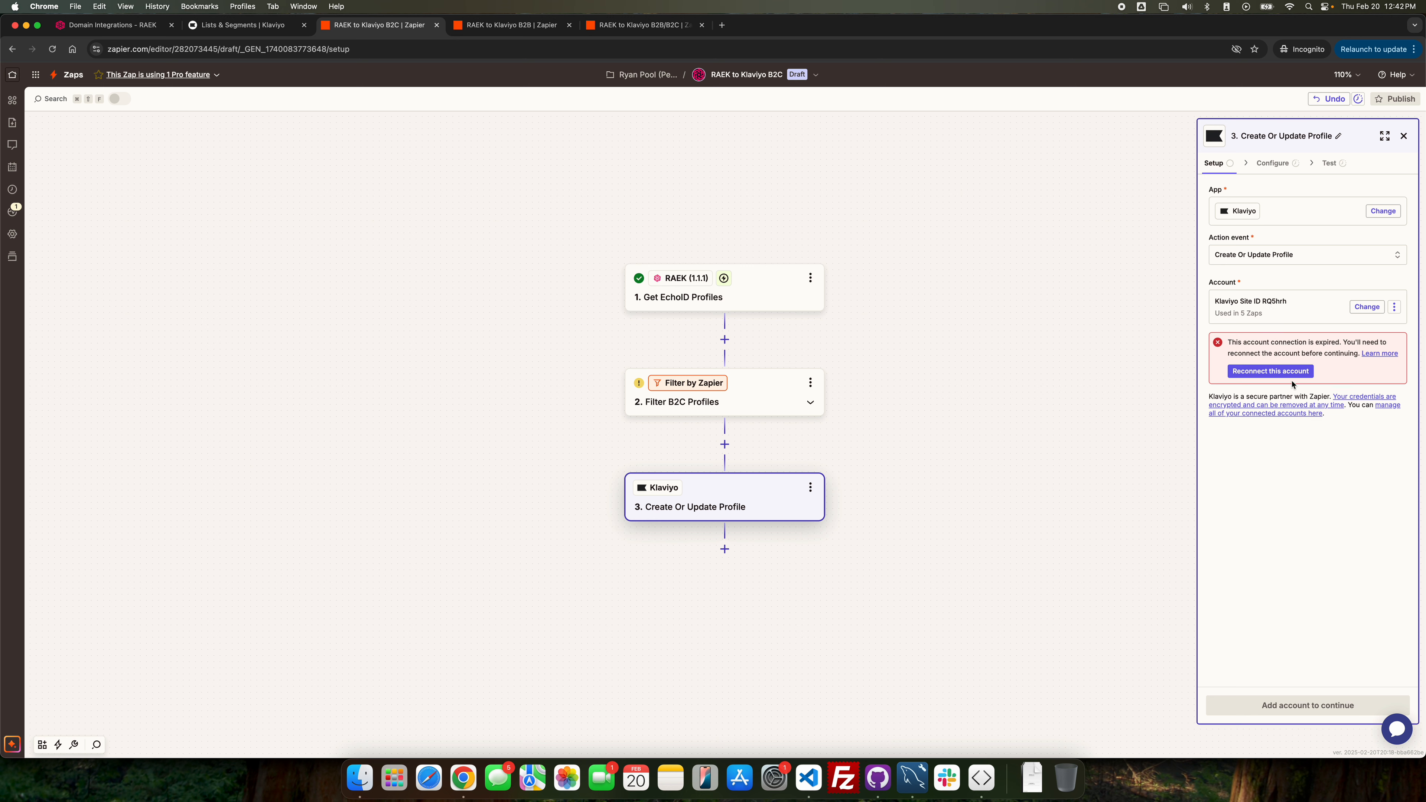
- Reconnect the expired Klaviyo account and allow Zapier's requested access to it
{"action": "left_click", "coordinate": [1278, 375]}
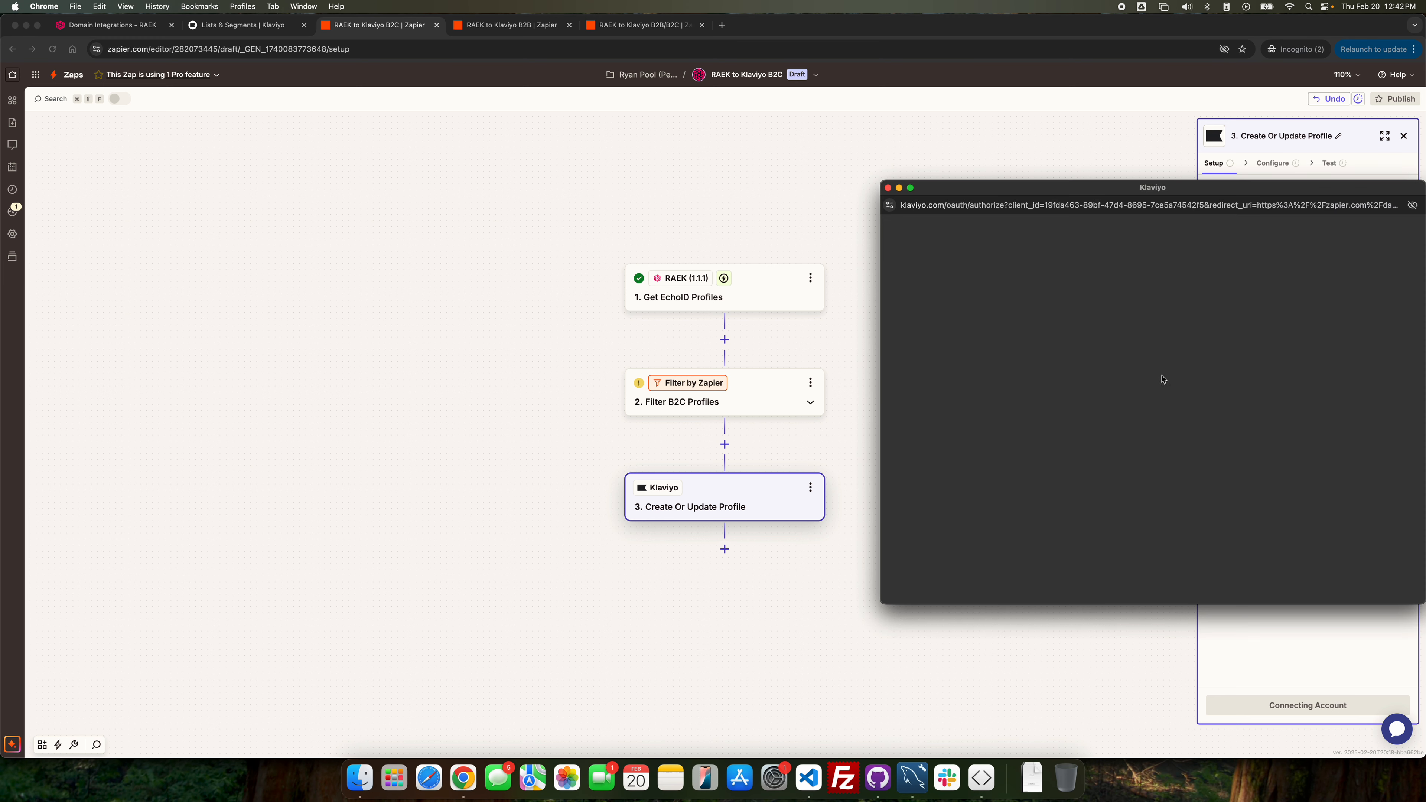
{"action": "scroll", "coordinate": [1162, 379], "scroll_direction": "down", "scroll_amount": 5}
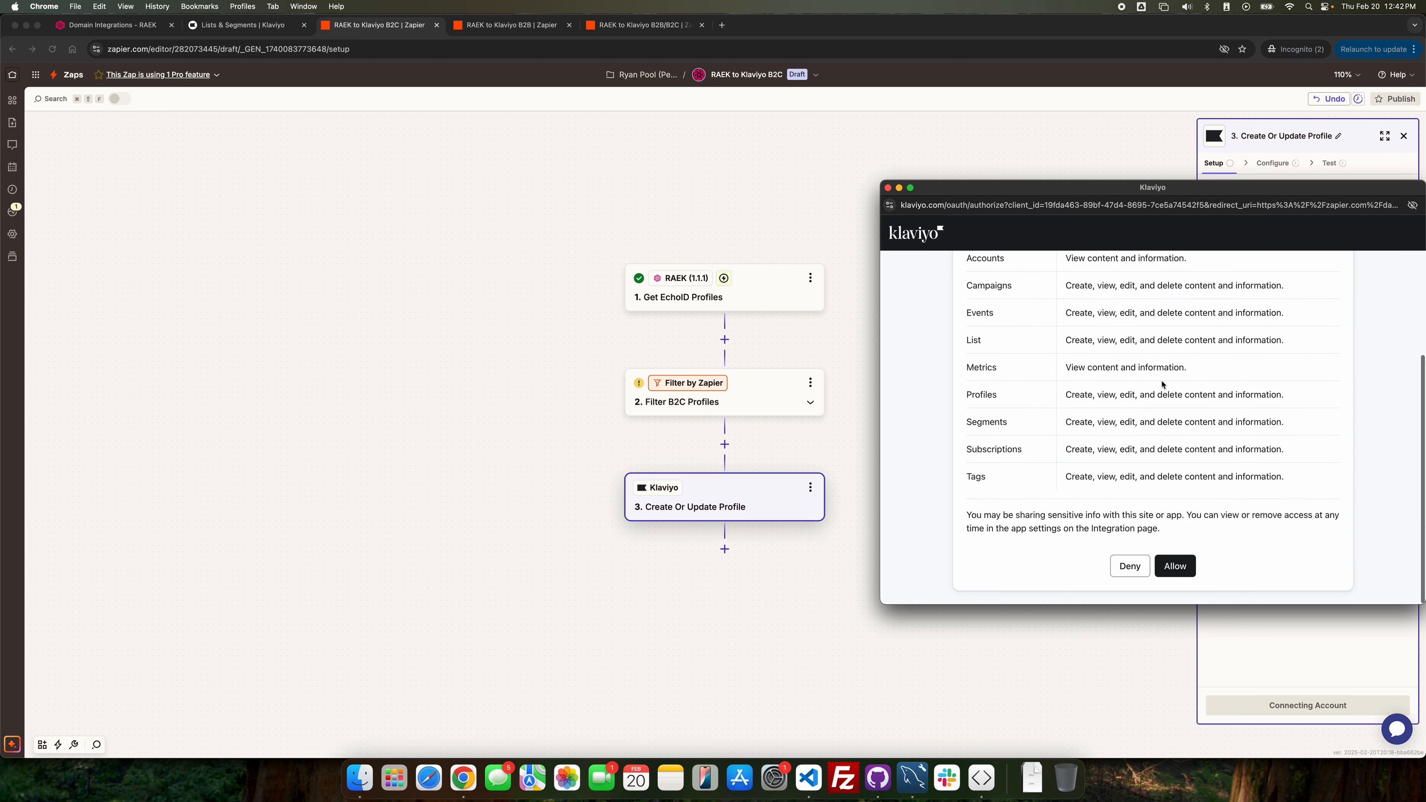
{"action": "left_click", "coordinate": [1168, 569]}
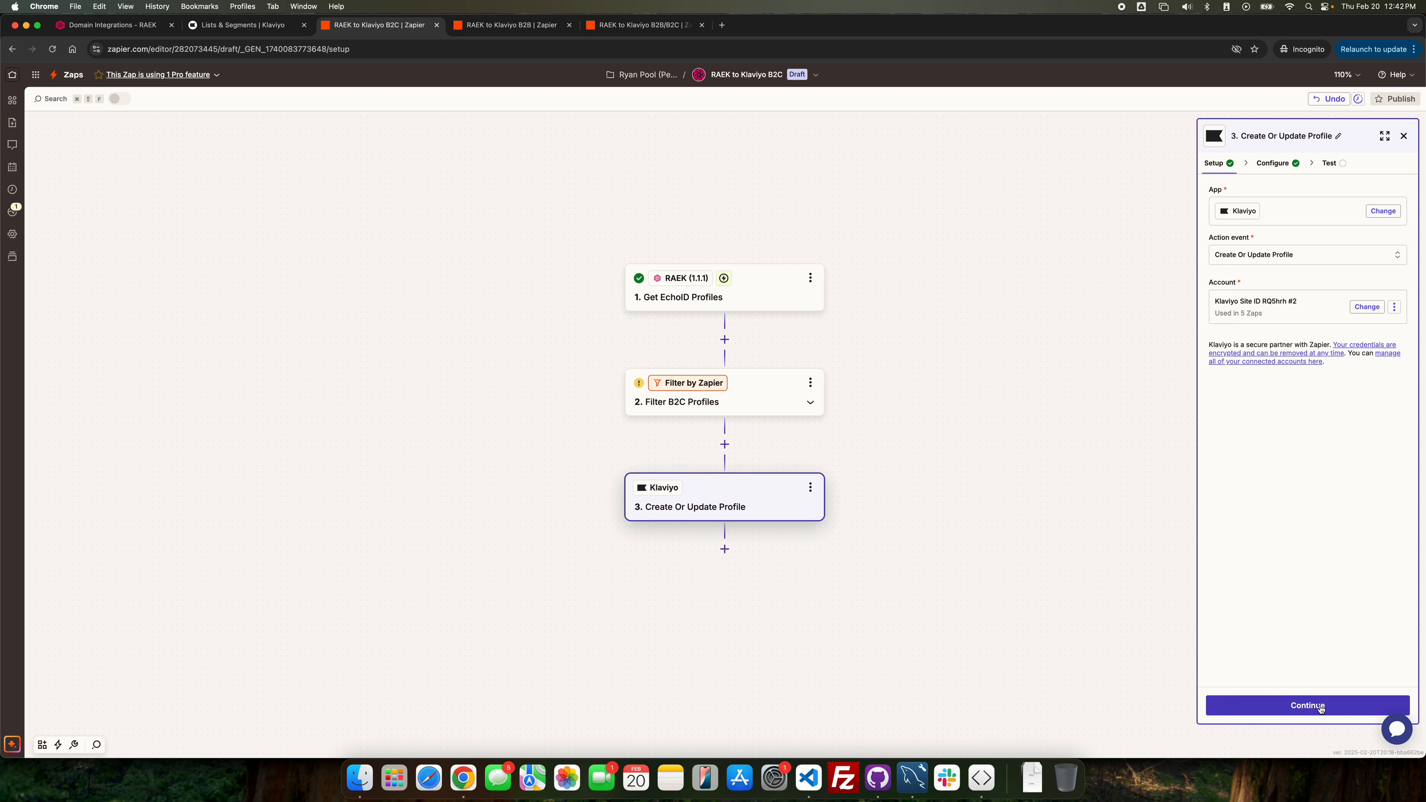
- Proceed to configuring the Klaviyo action and set its list to RAEK EchoId B2C
{"action": "left_click", "coordinate": [1320, 709]}
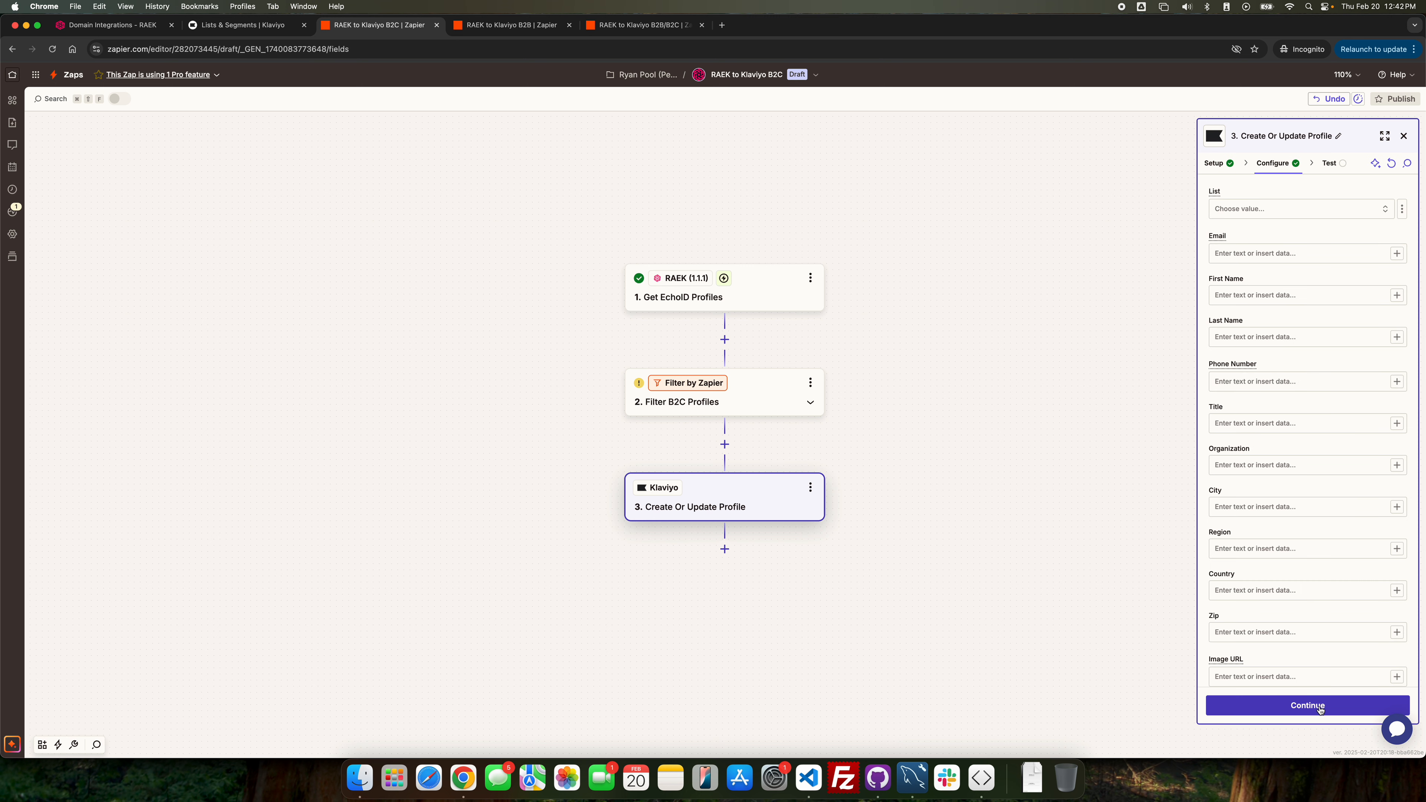
{"action": "left_click", "coordinate": [1317, 210]}
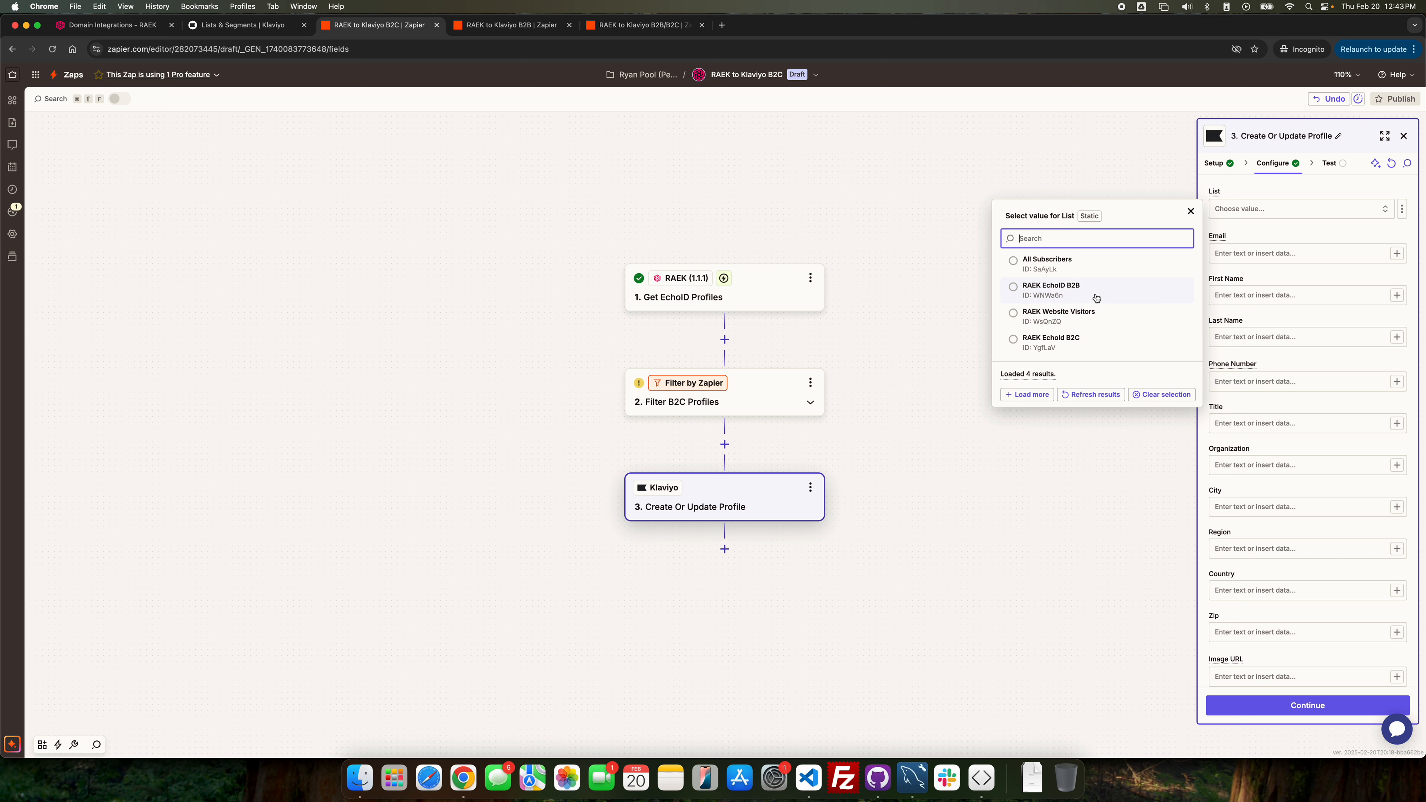
{"action": "left_click", "coordinate": [1098, 348]}
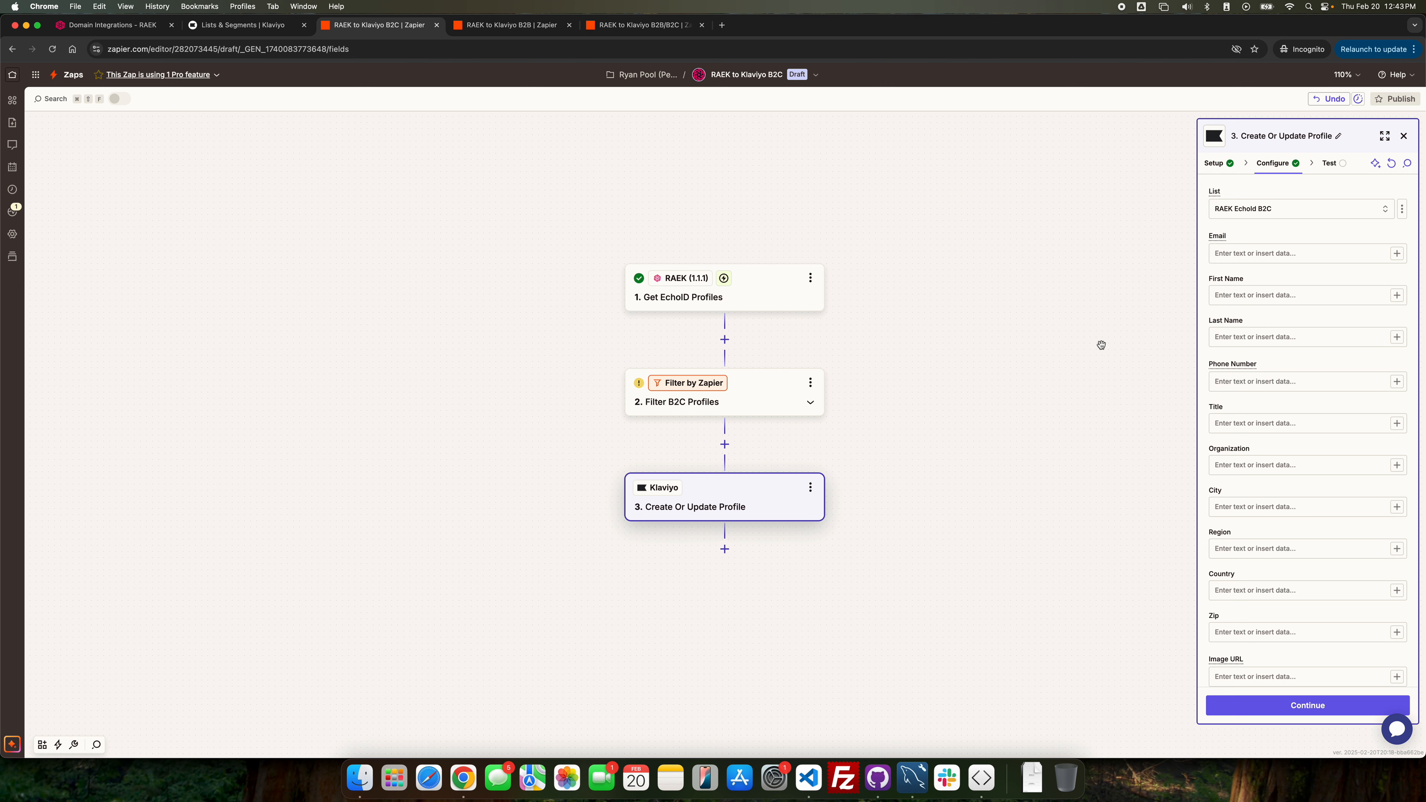
- Map the Klaviyo profile's Email field to Personal Email from Get EchoID Profiles
{"action": "left_click", "coordinate": [1314, 258]}
{"action": "type", "text": "/"}
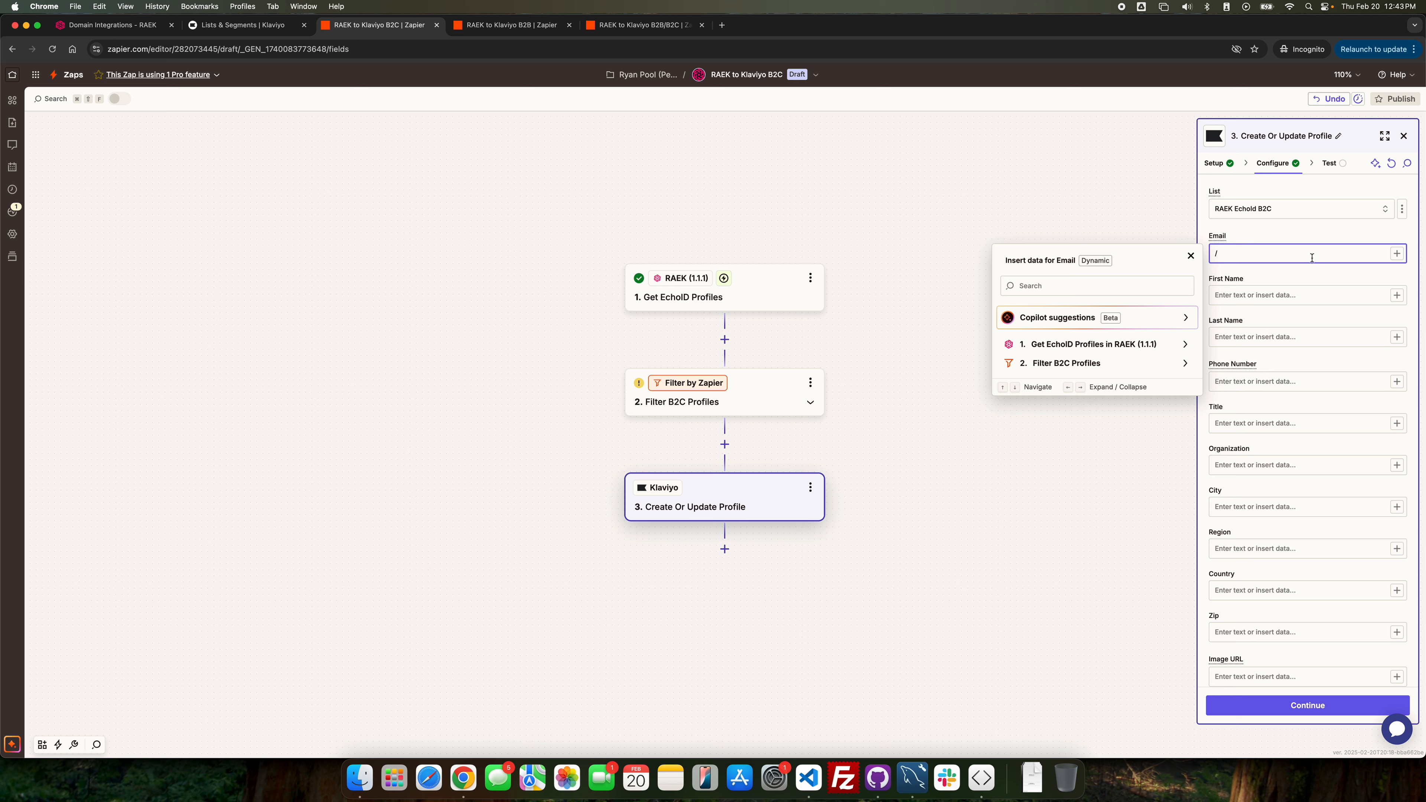
{"action": "left_click", "coordinate": [1186, 347]}
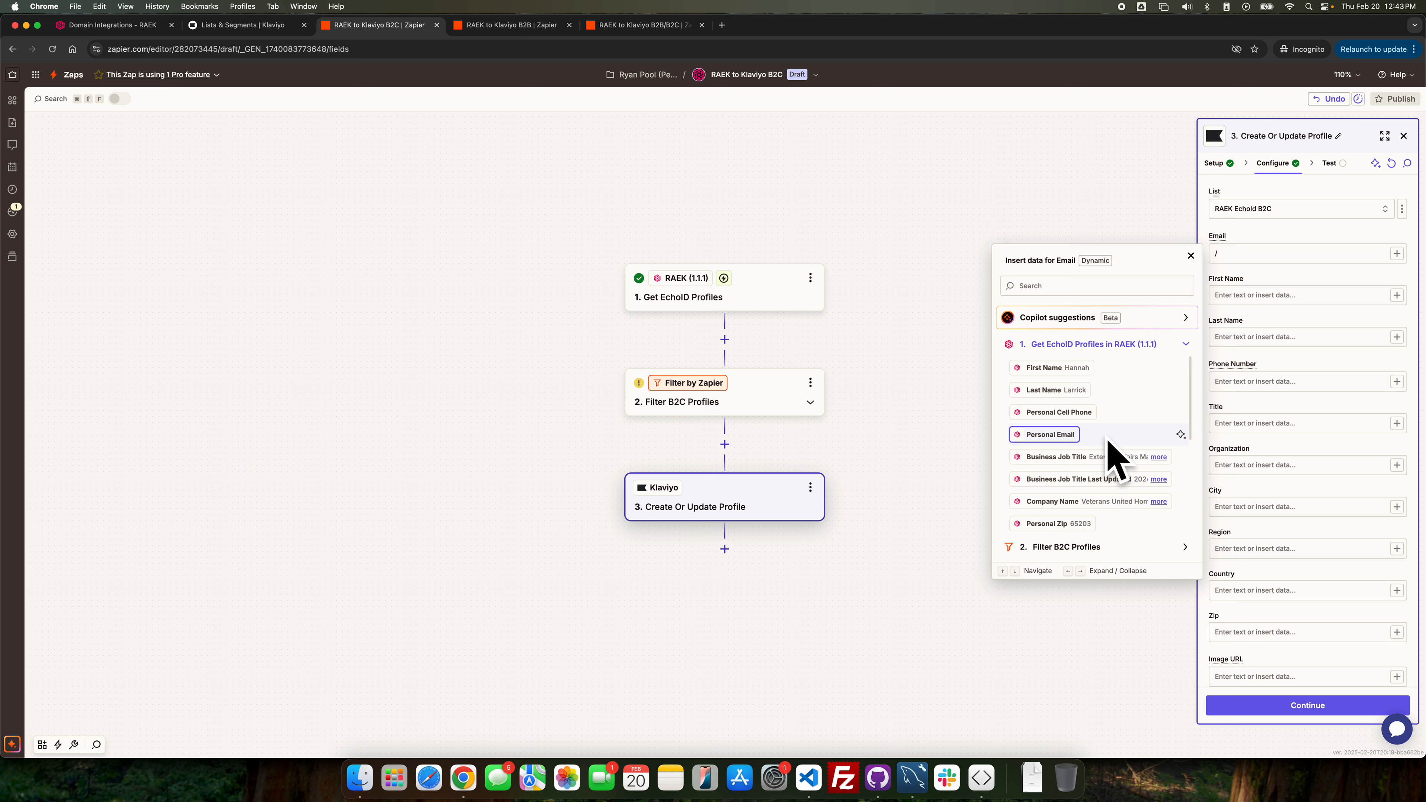
{"action": "left_click", "coordinate": [1052, 439]}
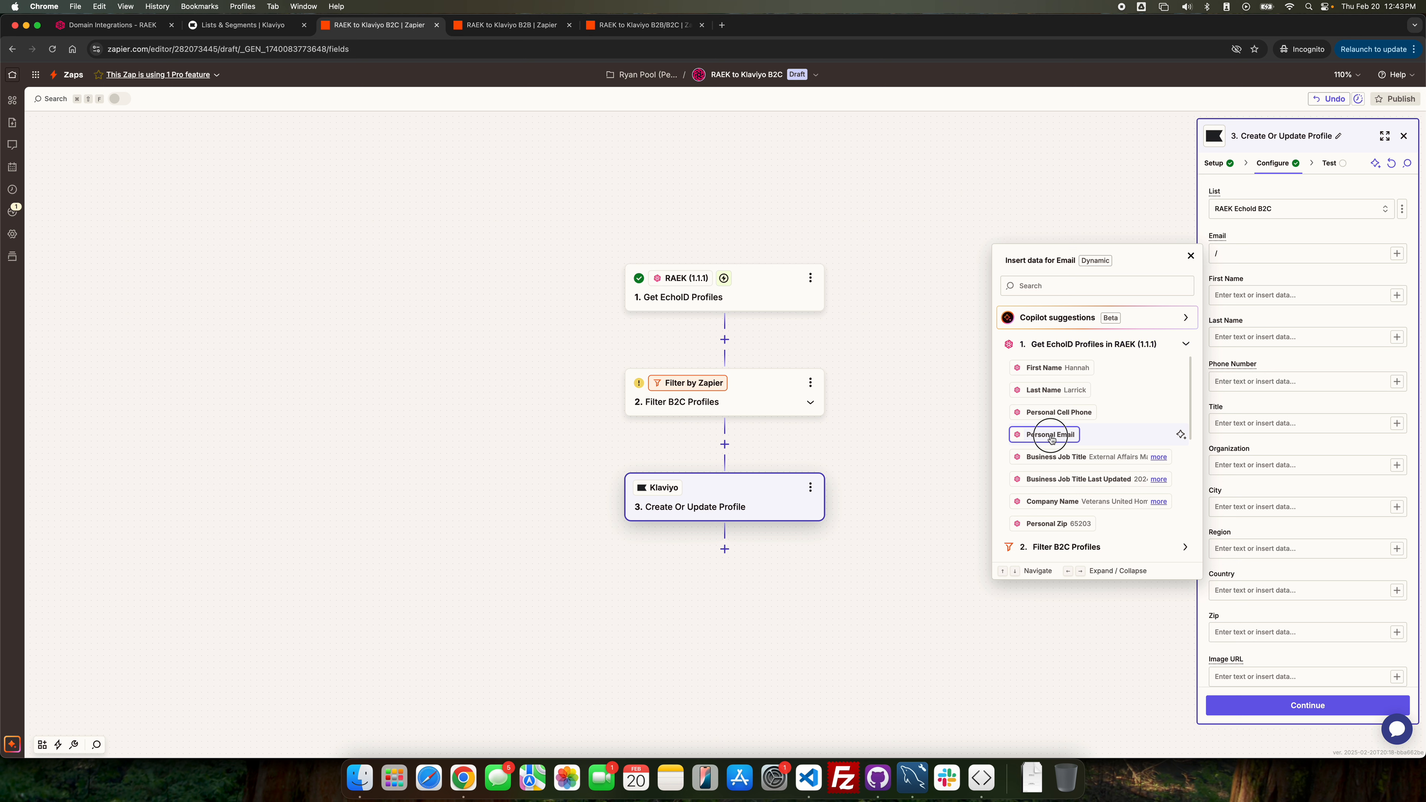
- Map the First Name and Last Name fields to the matching values from Get EchoID Profiles
{"action": "left_click", "coordinate": [1318, 292]}
{"action": "type", "text": "/"}
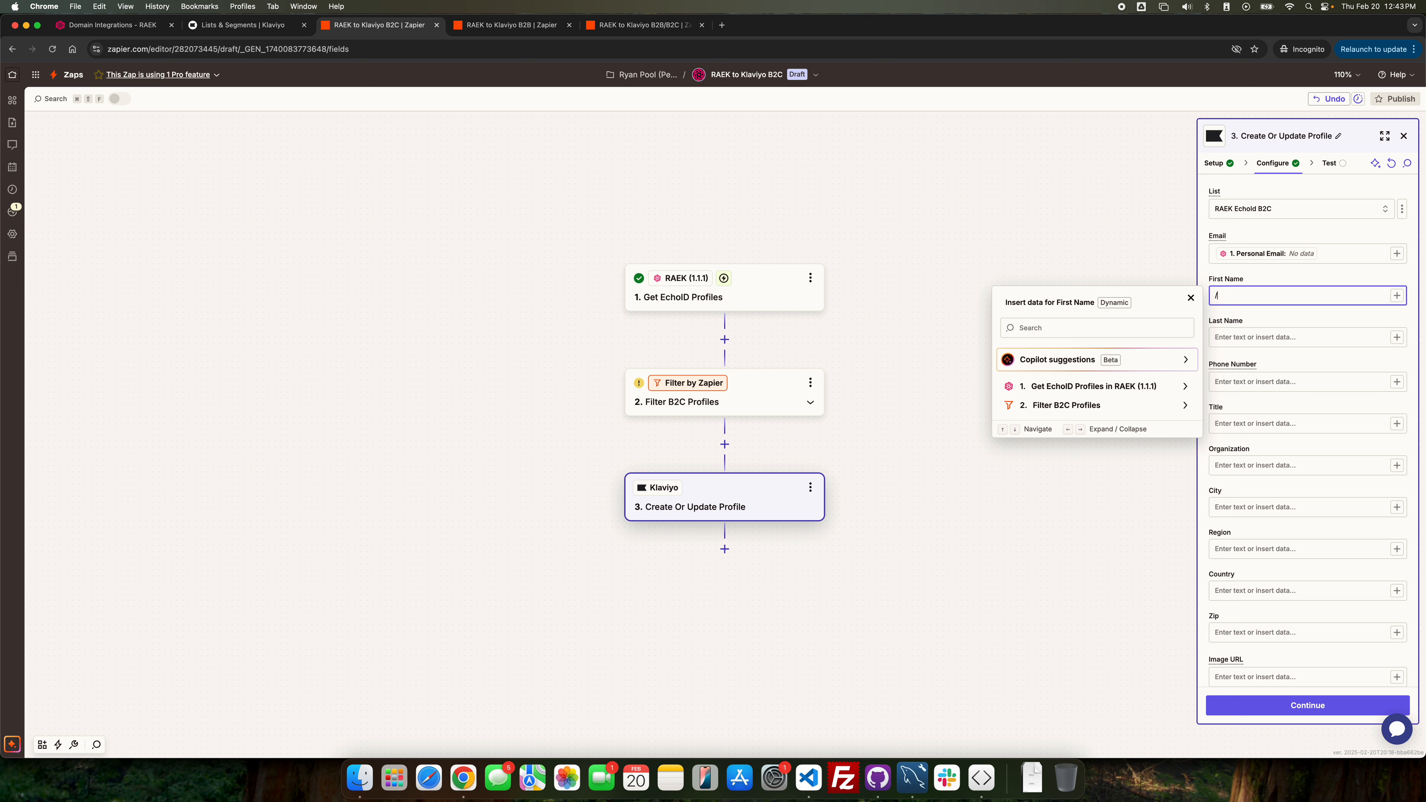
{"action": "left_click", "coordinate": [1182, 387]}
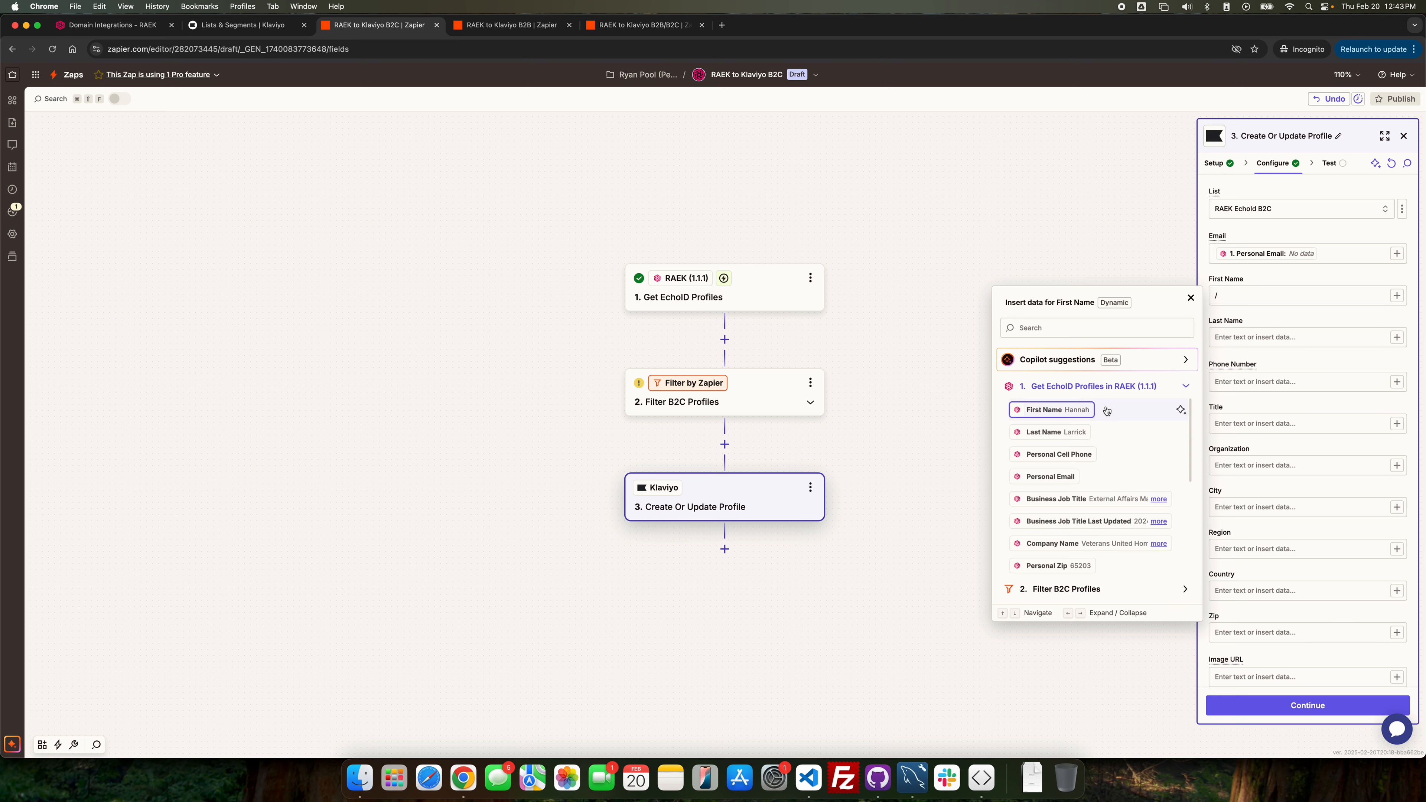
{"action": "left_click", "coordinate": [1085, 409]}
{"action": "left_click", "coordinate": [1340, 337]}
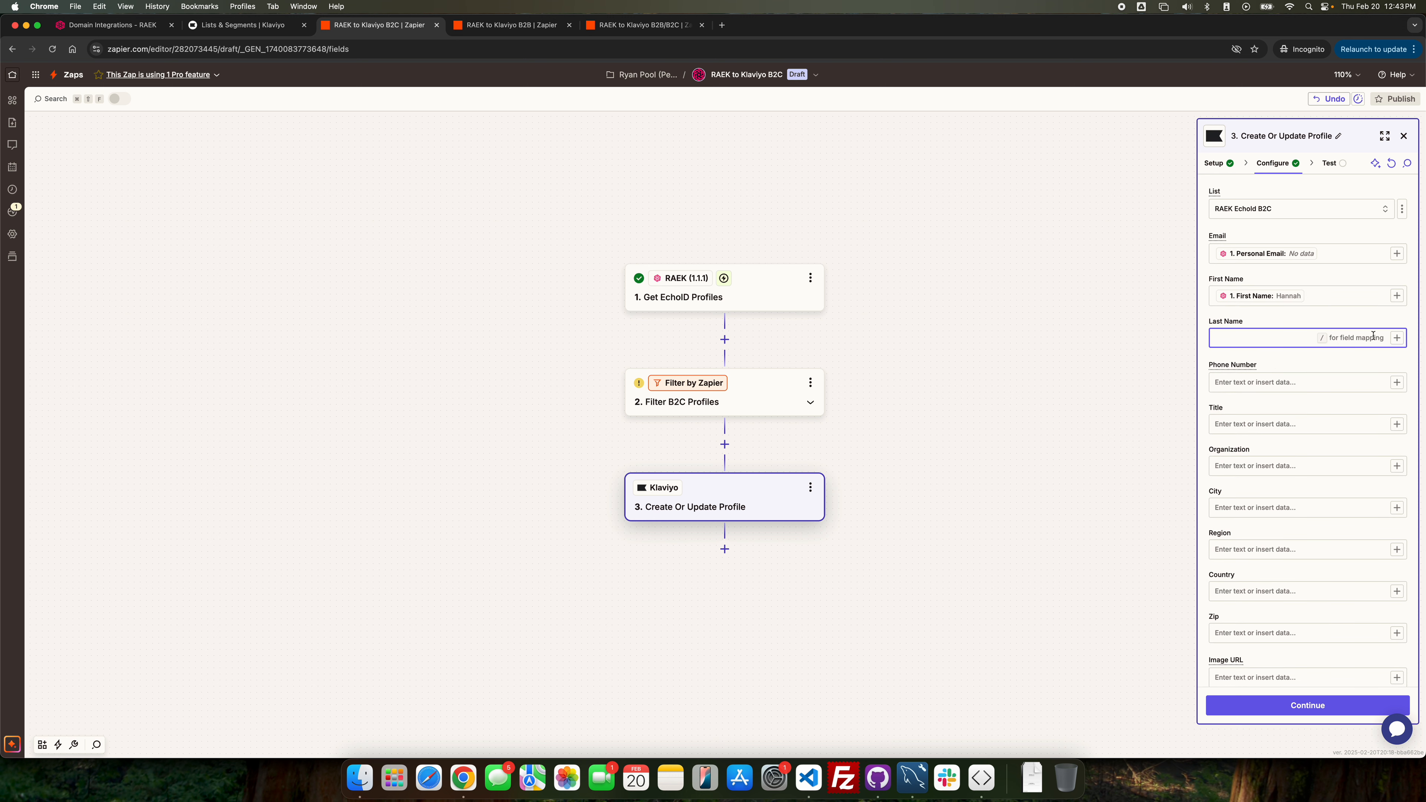
{"action": "type", "text": "/"}
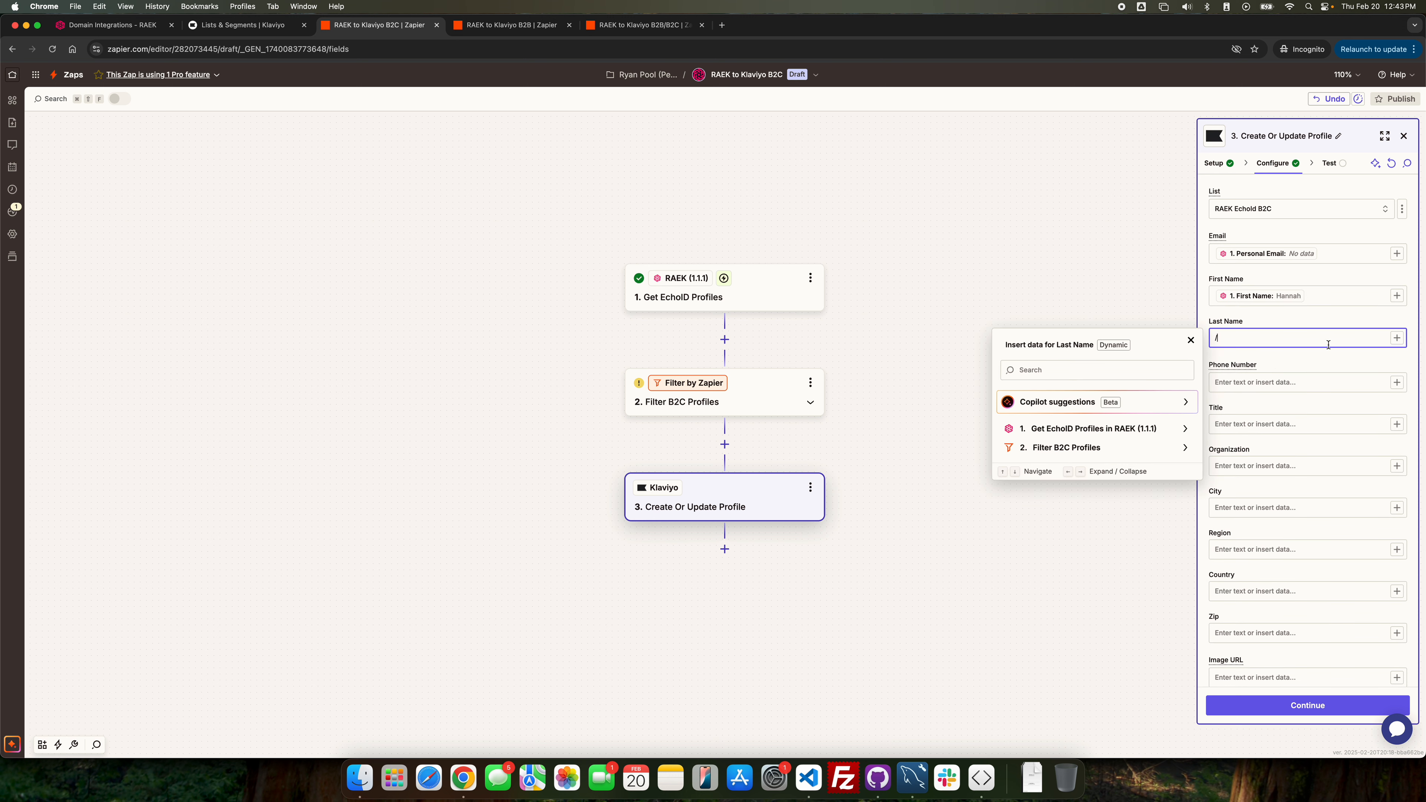
{"action": "left_click", "coordinate": [1176, 428]}
{"action": "left_click", "coordinate": [1044, 474]}
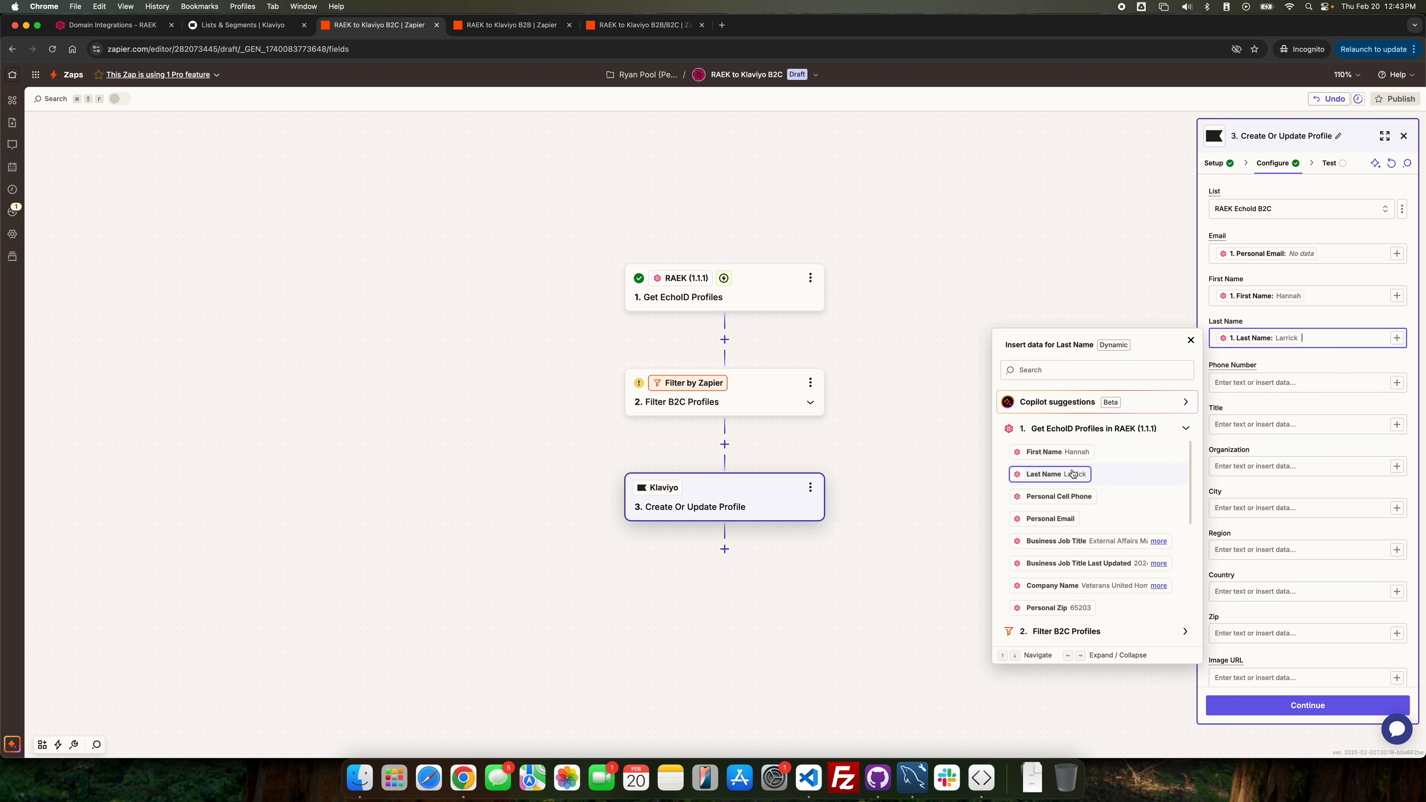
- Search the Get EchoID Profiles data for Phone and map the Phone Number field to Personal Phone
{"action": "left_click", "coordinate": [1244, 382]}
{"action": "type", "text": "/"}
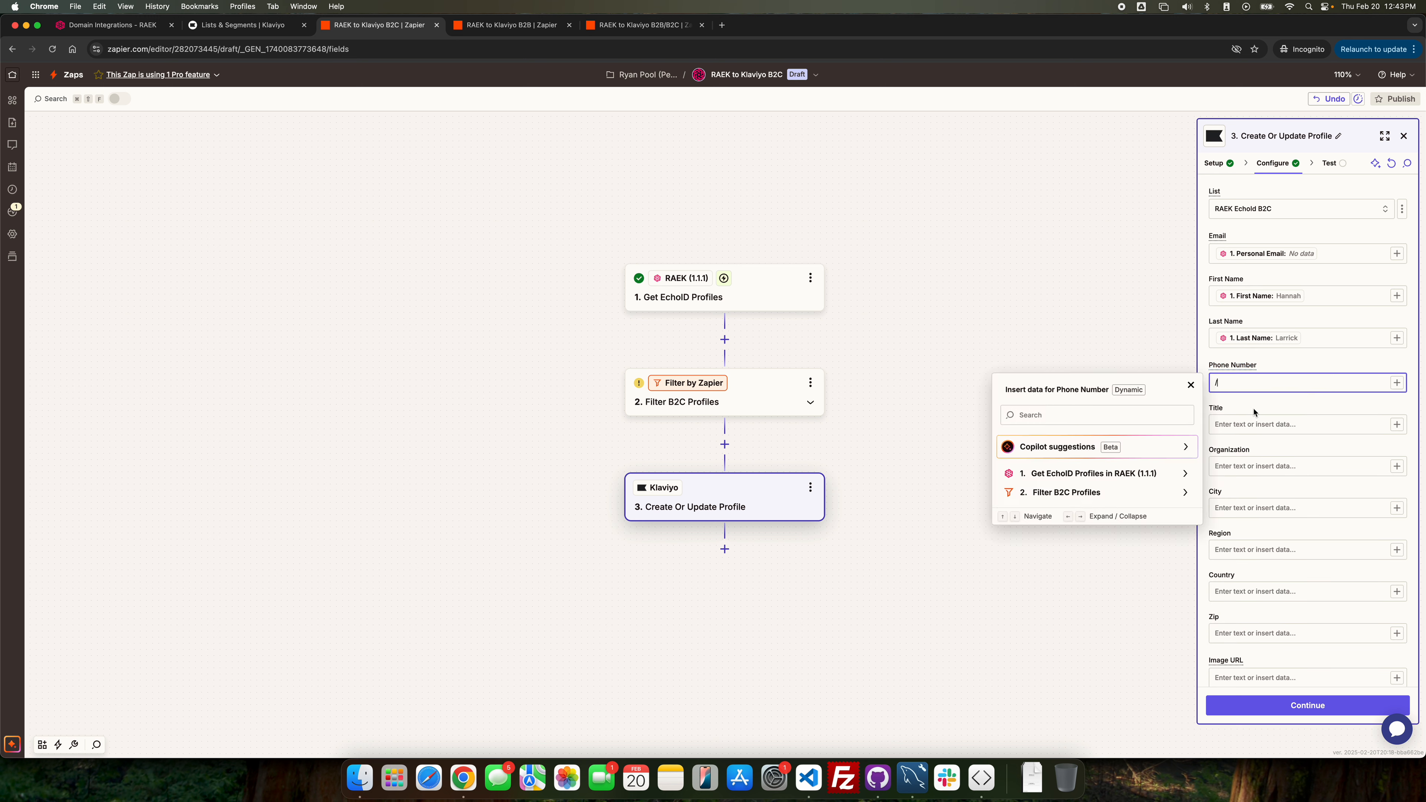
{"action": "left_click", "coordinate": [1179, 474]}
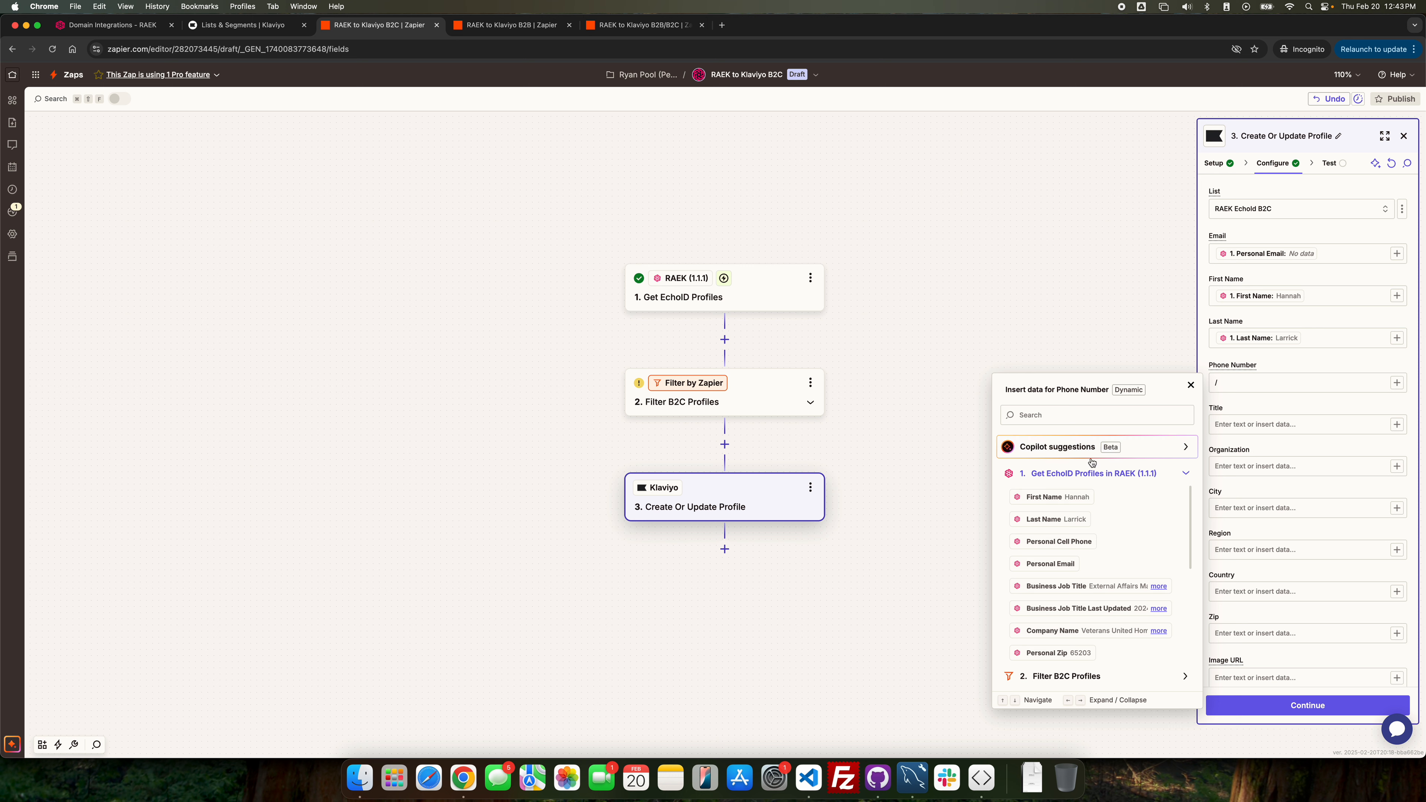
{"action": "left_click", "coordinate": [1057, 416]}
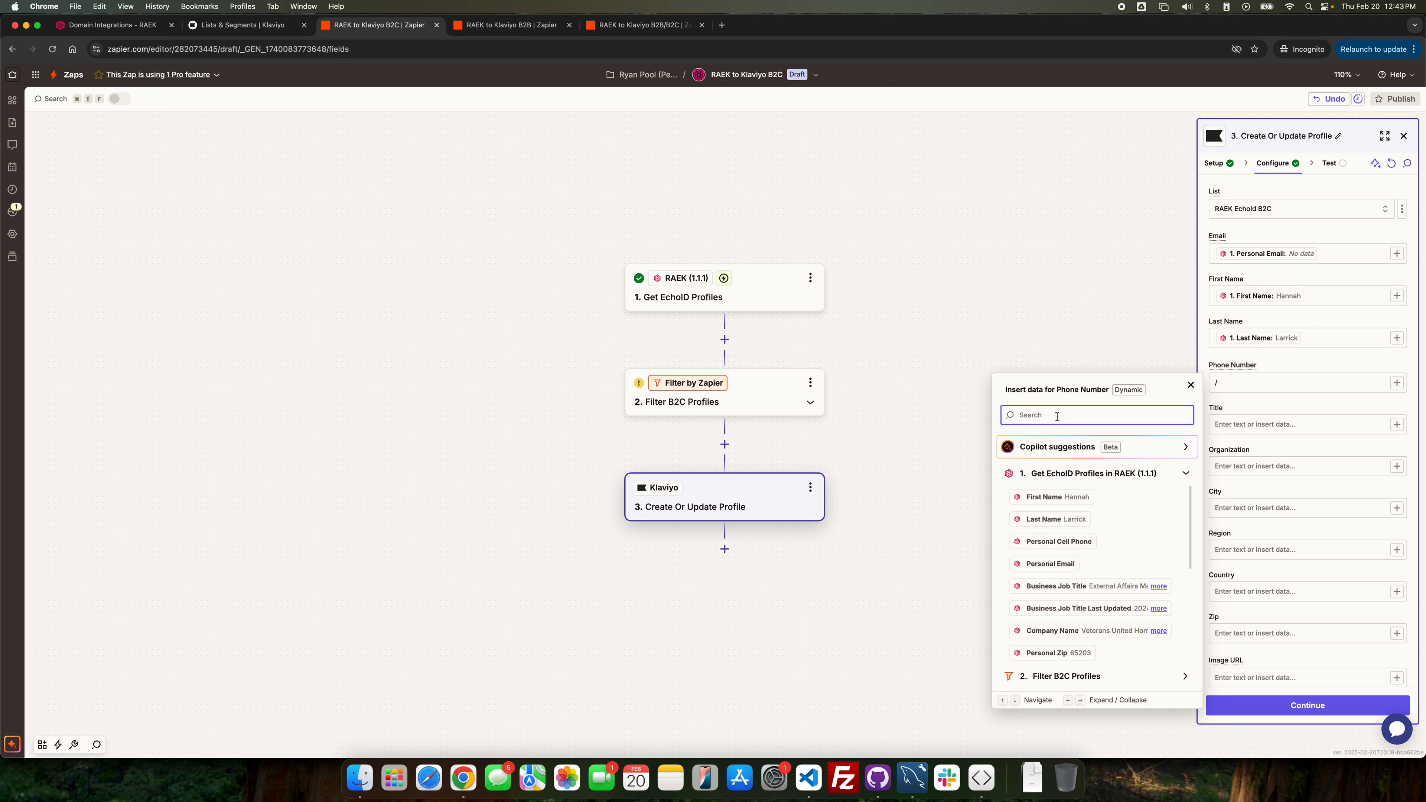
{"action": "type", "text": "Phone"}
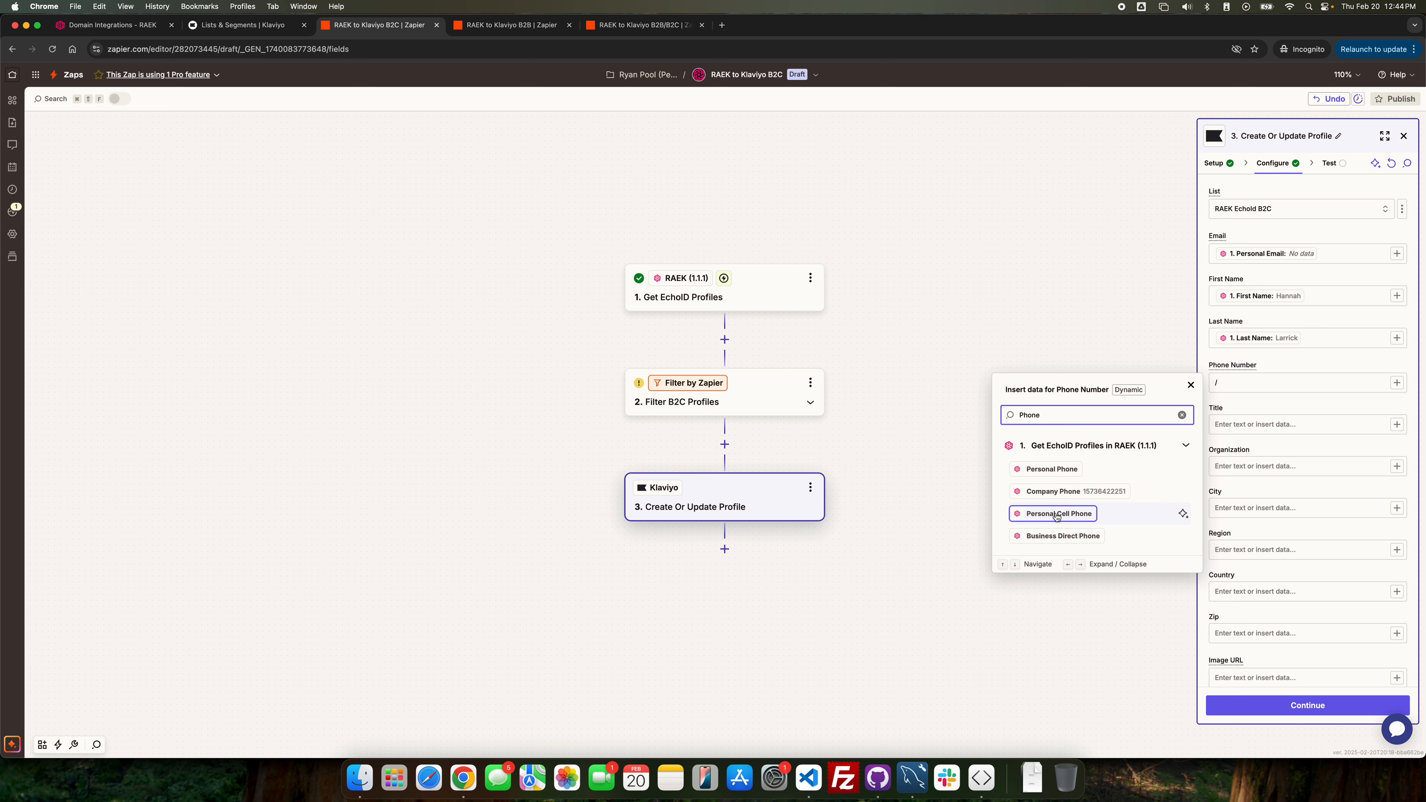
{"action": "left_click", "coordinate": [1055, 473]}
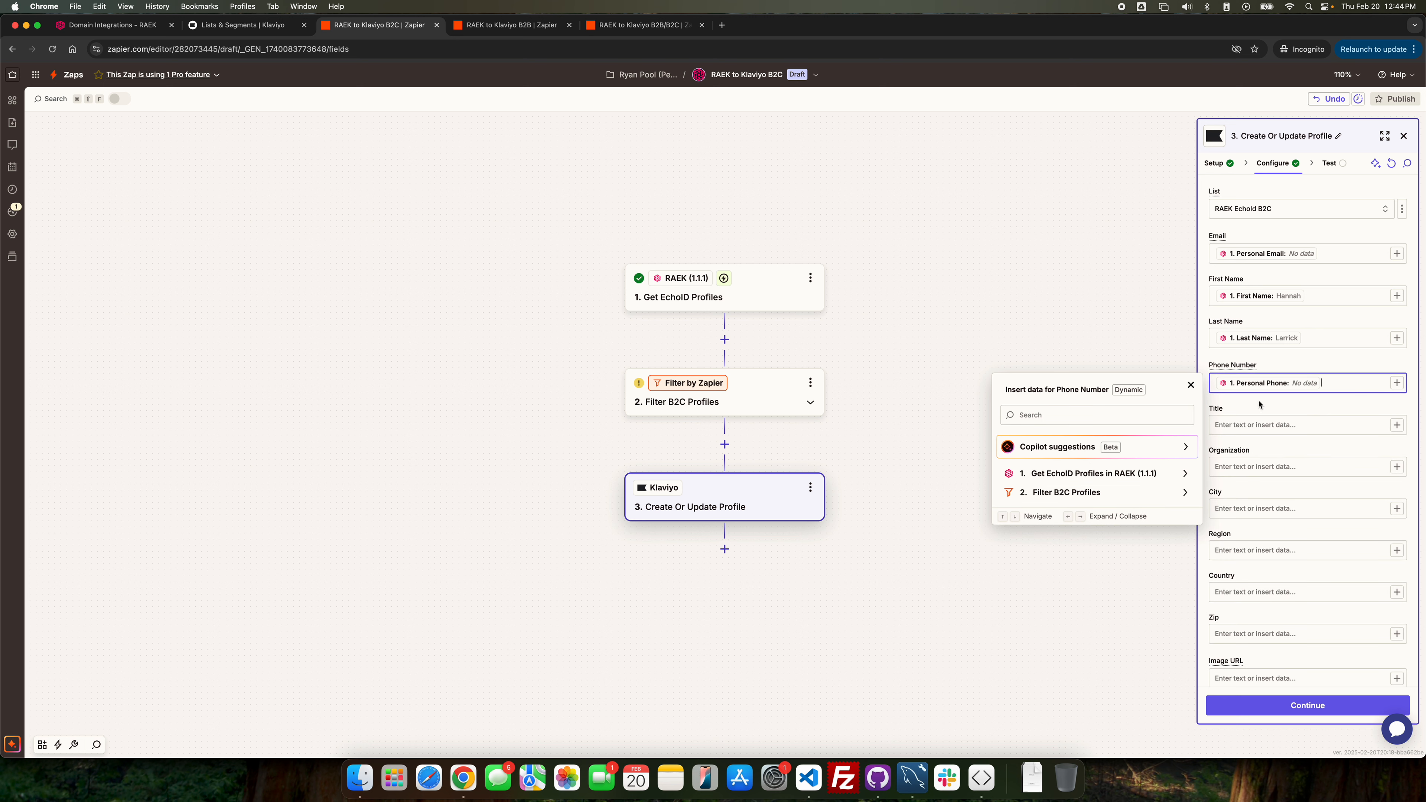
{"action": "left_click", "coordinate": [1287, 405]}
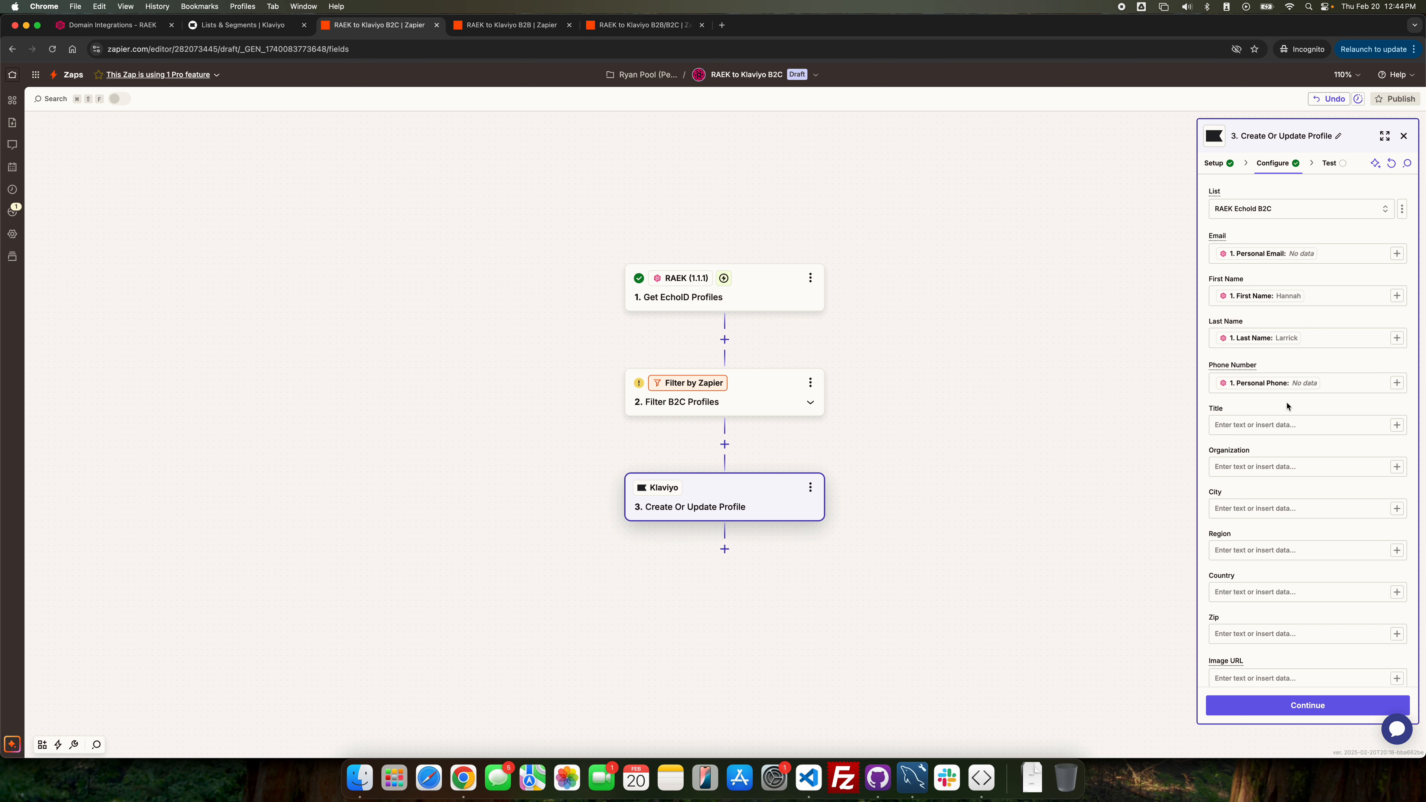
- Try to test the Klaviyo action with the current sample record, and skip the test
{"action": "scroll", "coordinate": [1264, 533], "scroll_direction": "down", "scroll_amount": 3}
{"action": "scroll", "coordinate": [1264, 539], "scroll_direction": "up", "scroll_amount": 3}
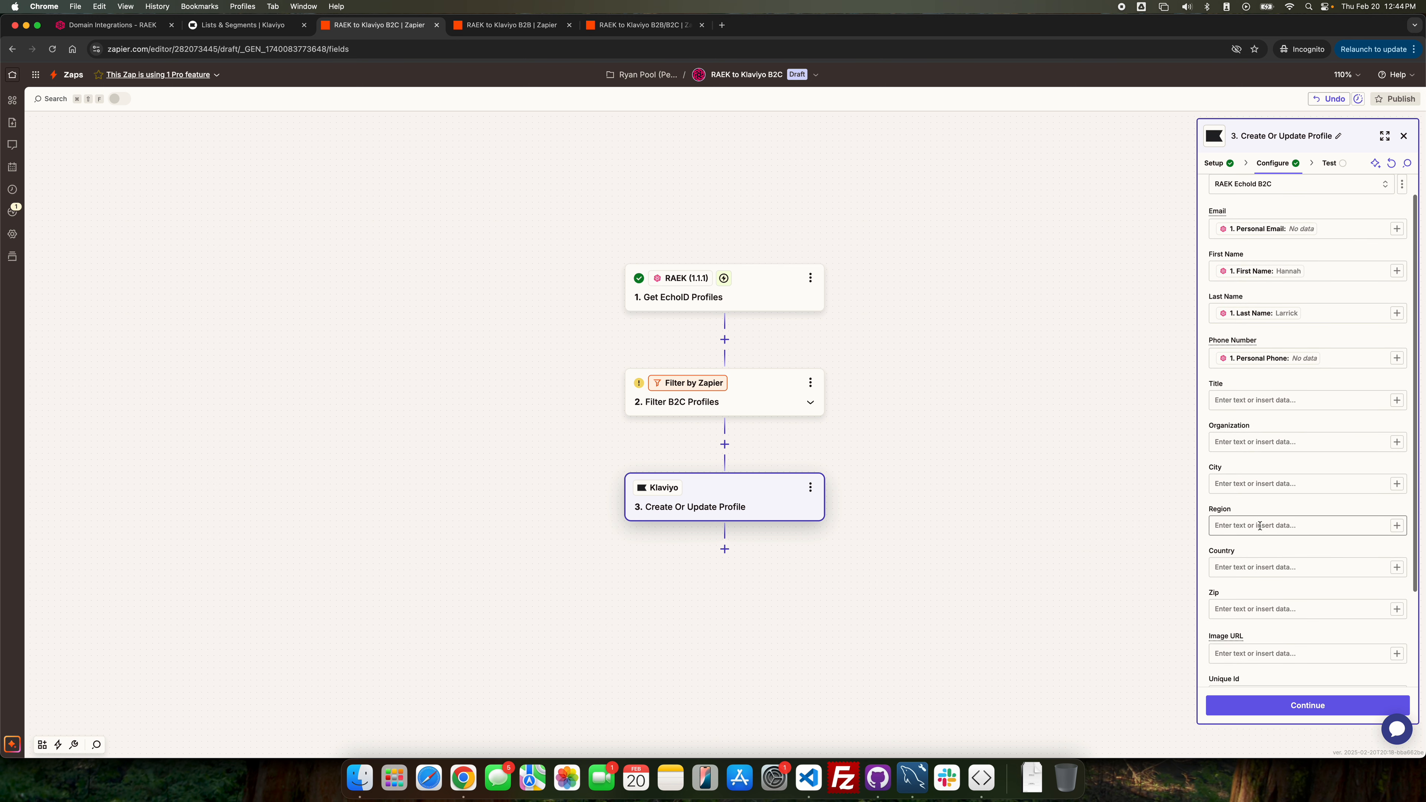
{"action": "scroll", "coordinate": [1286, 463], "scroll_direction": "down", "scroll_amount": 3}
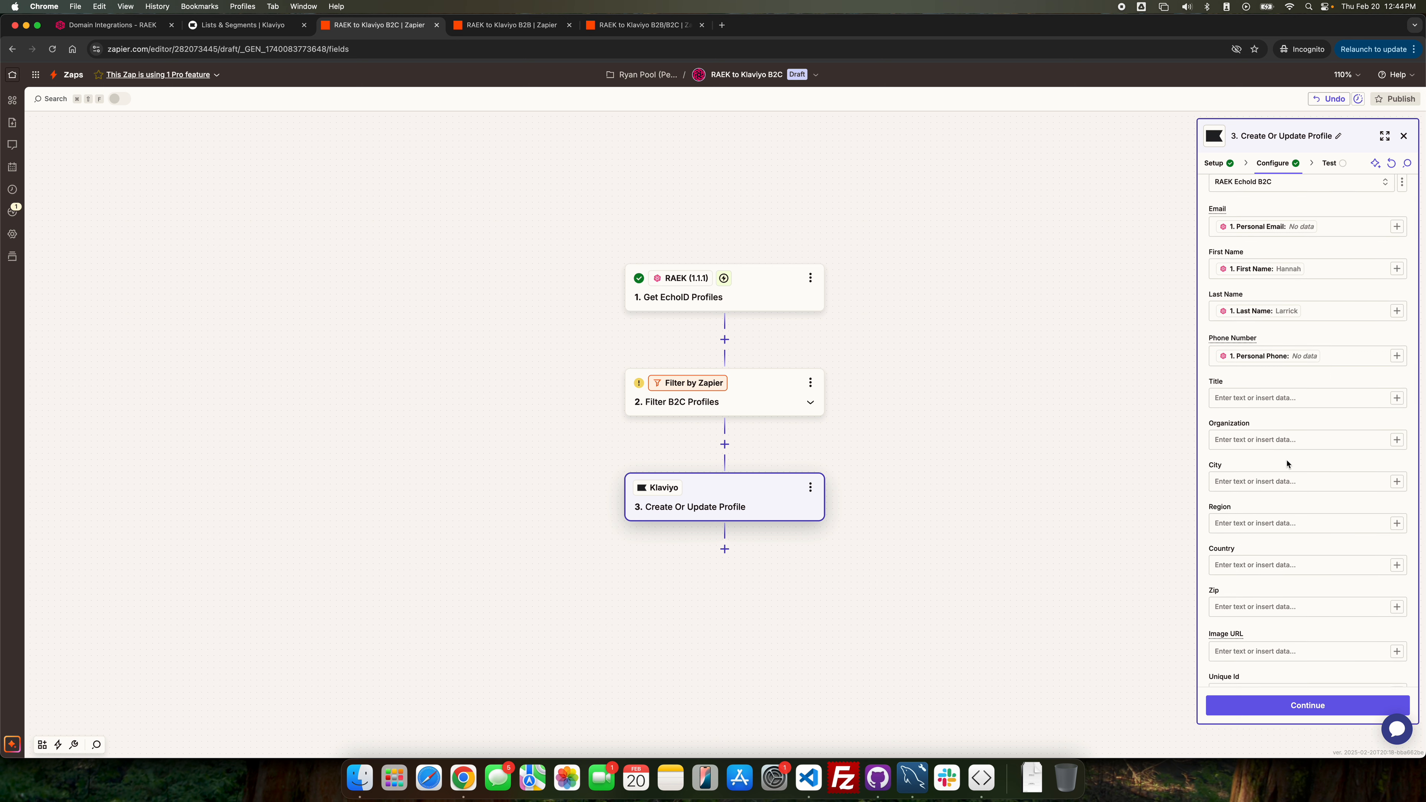
{"action": "scroll", "coordinate": [1287, 464], "scroll_direction": "up", "scroll_amount": 3}
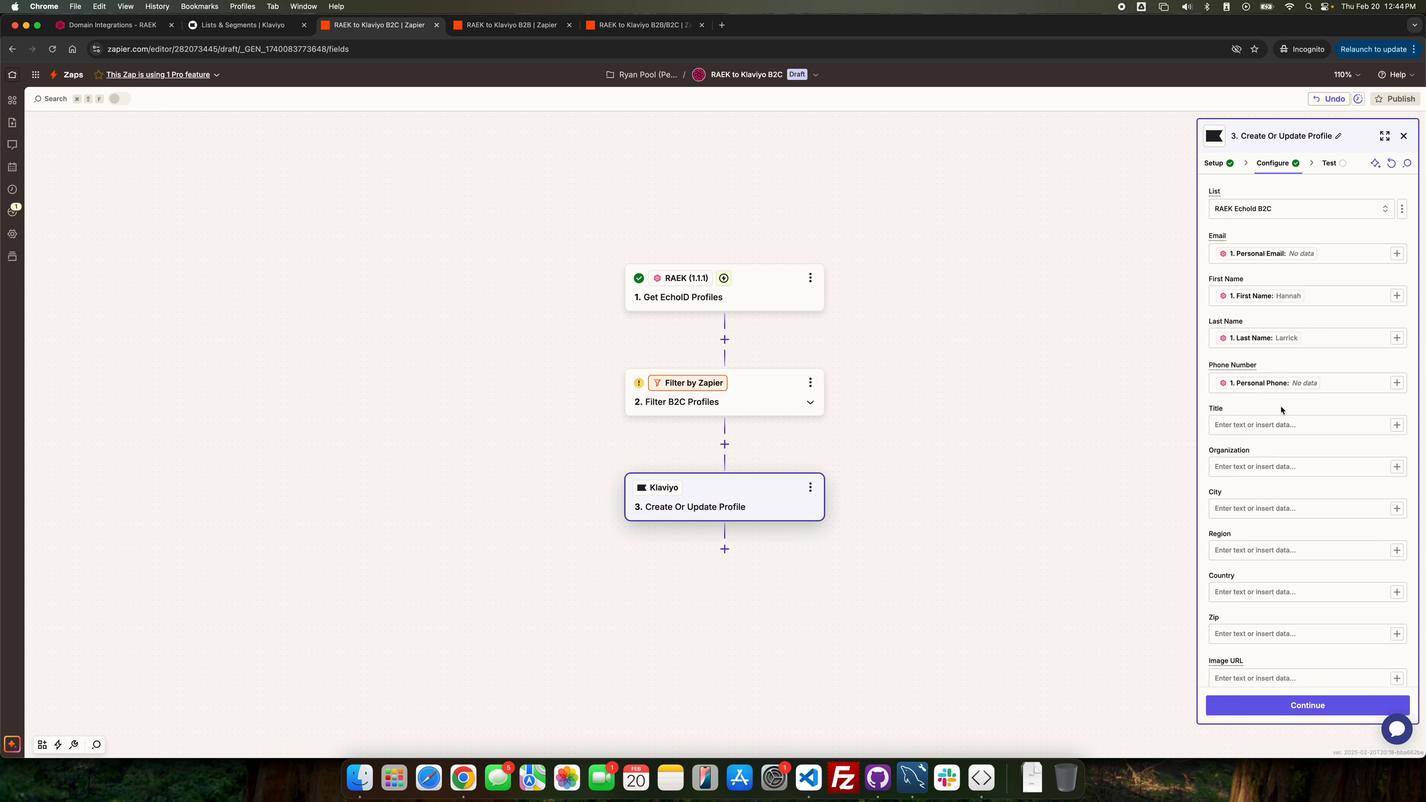
{"action": "left_click", "coordinate": [1278, 711]}
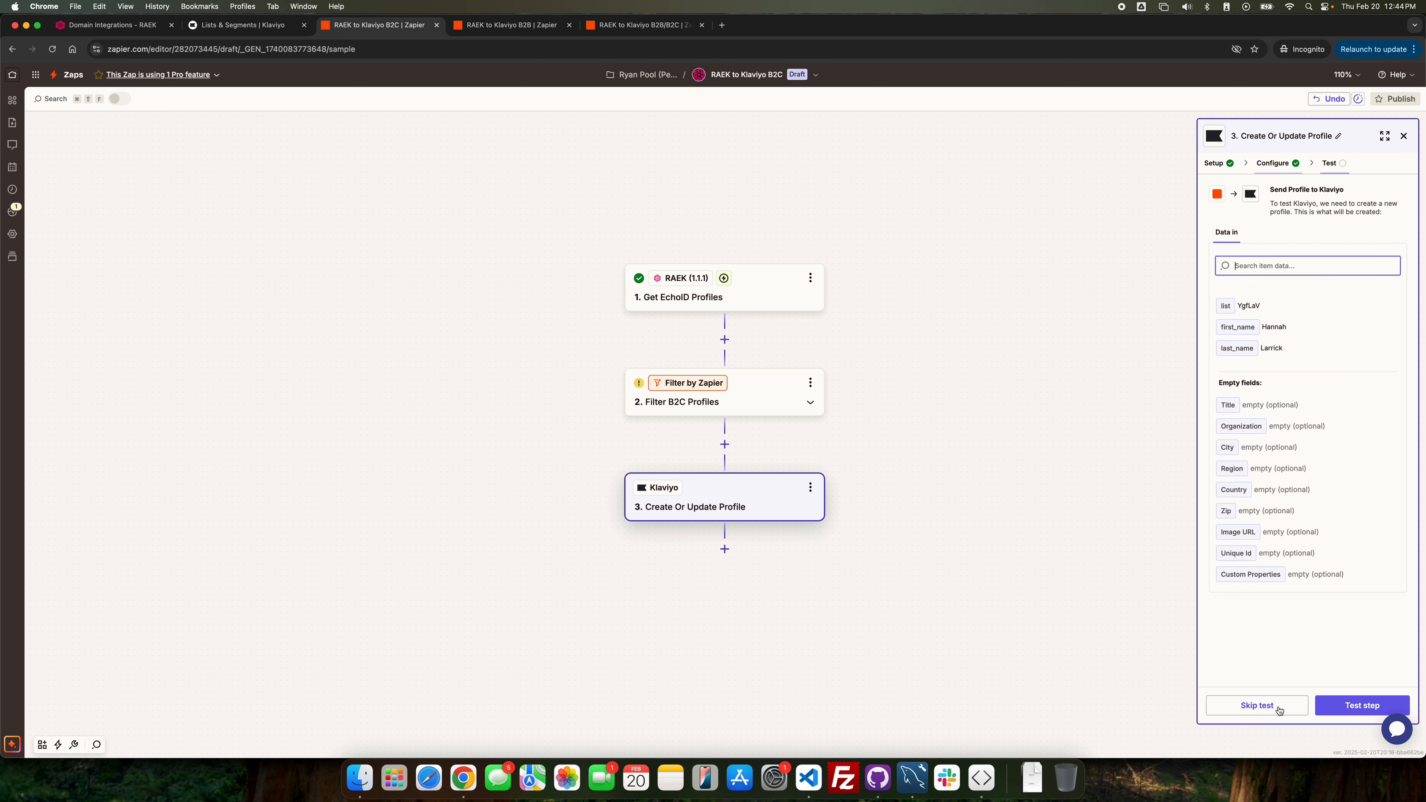
{"action": "left_click", "coordinate": [1341, 706]}
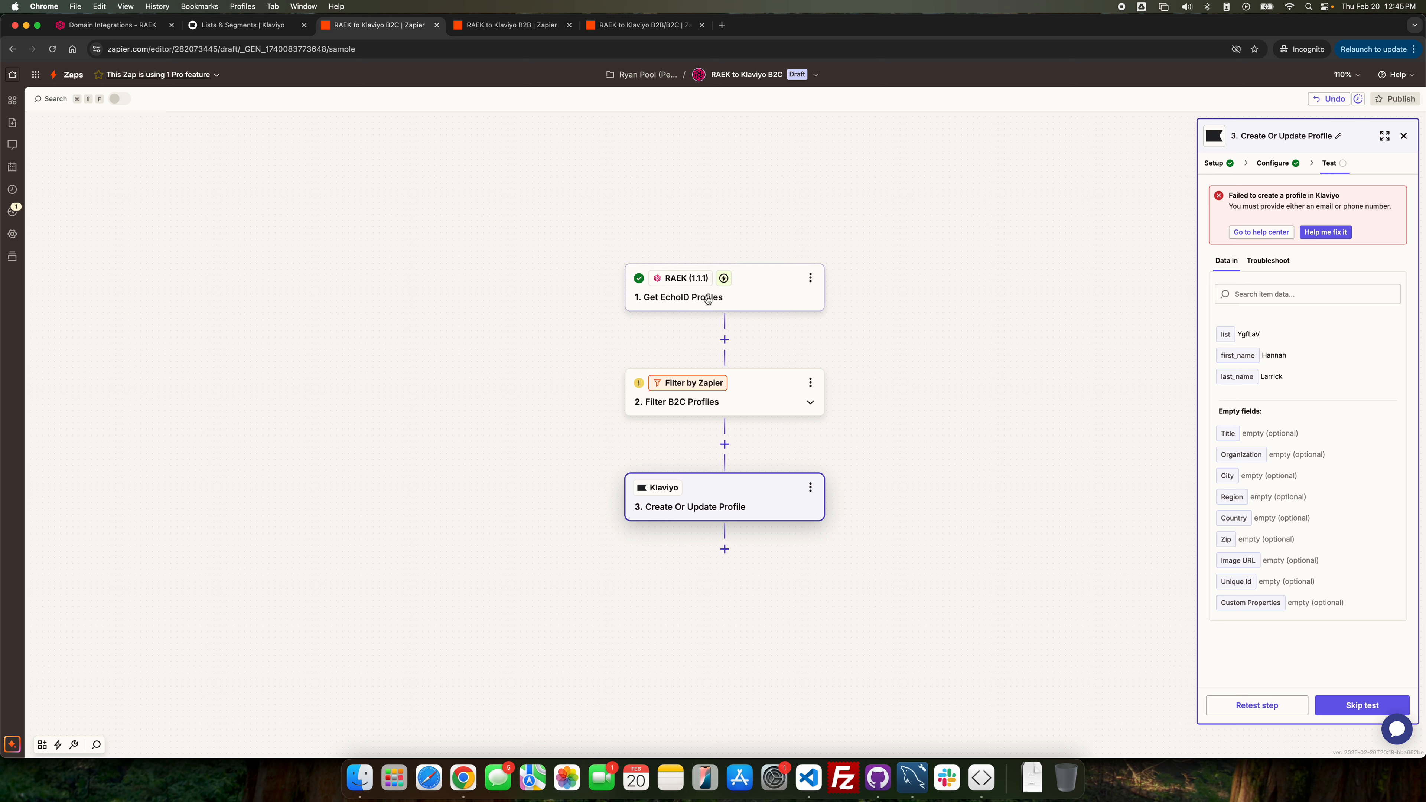
{"action": "left_click", "coordinate": [1353, 710]}
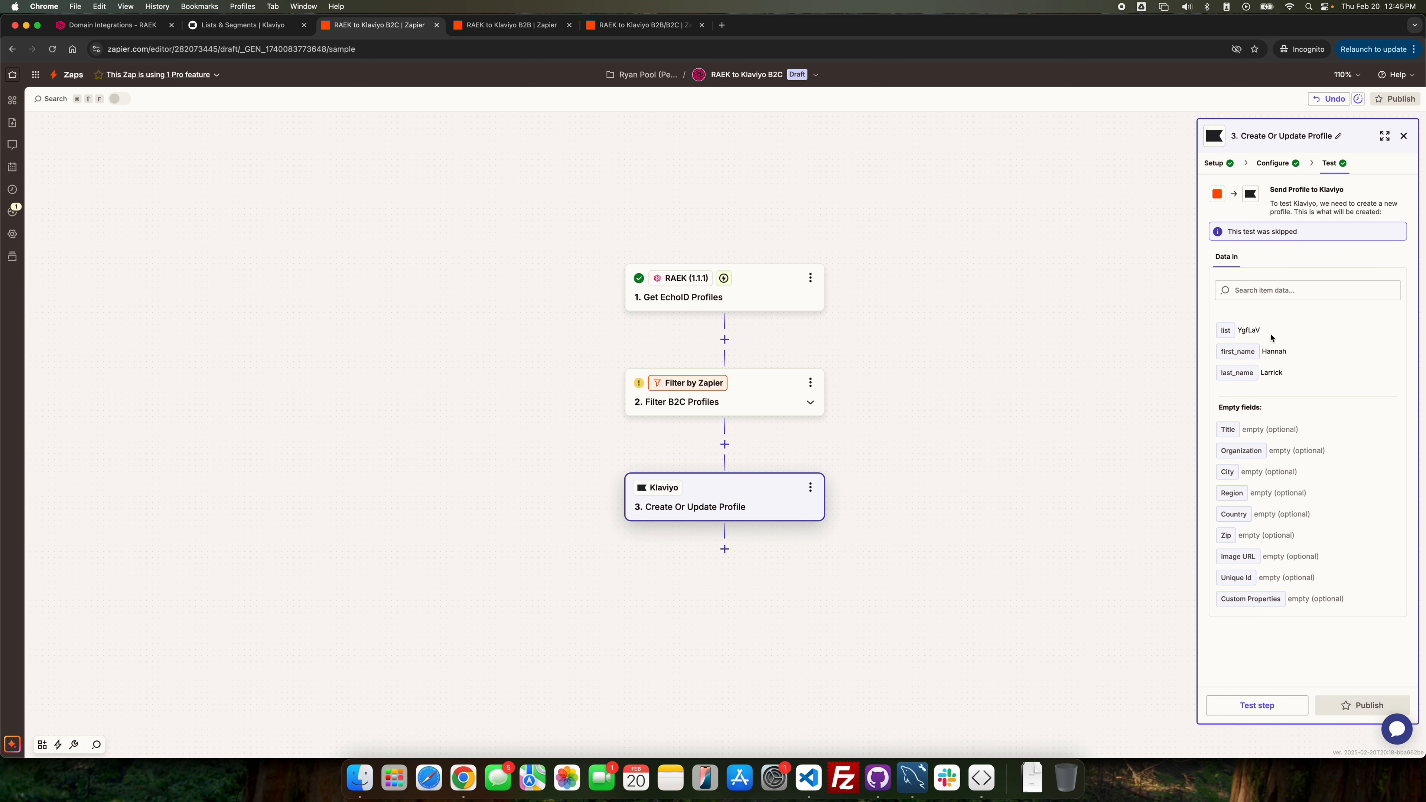
- Review the sample records of the Get EchoID Profiles trigger and continue with Profiles A as the test record
{"action": "left_click", "coordinate": [733, 301]}
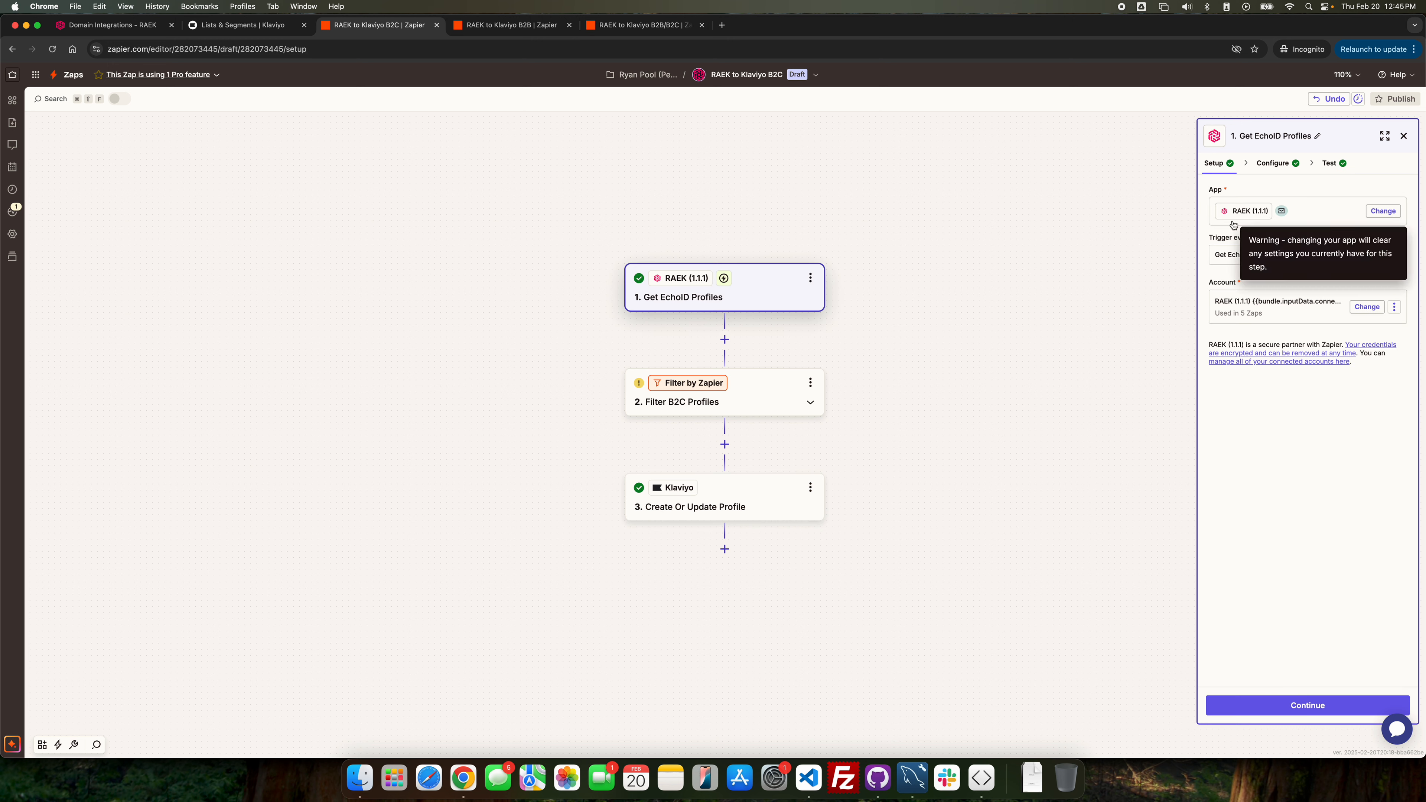
{"action": "left_click", "coordinate": [1273, 163]}
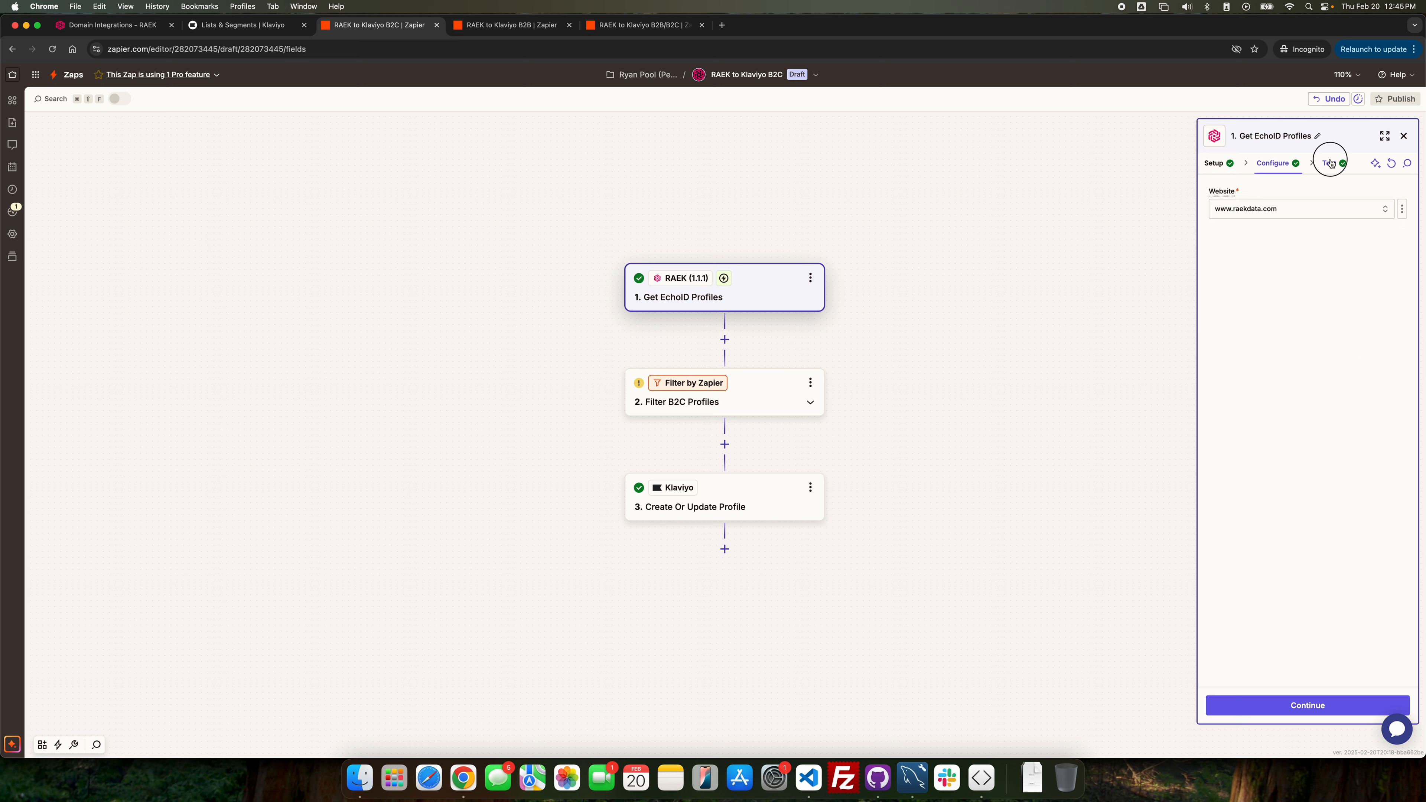
{"action": "left_click", "coordinate": [1331, 164]}
{"action": "left_click", "coordinate": [1382, 334]}
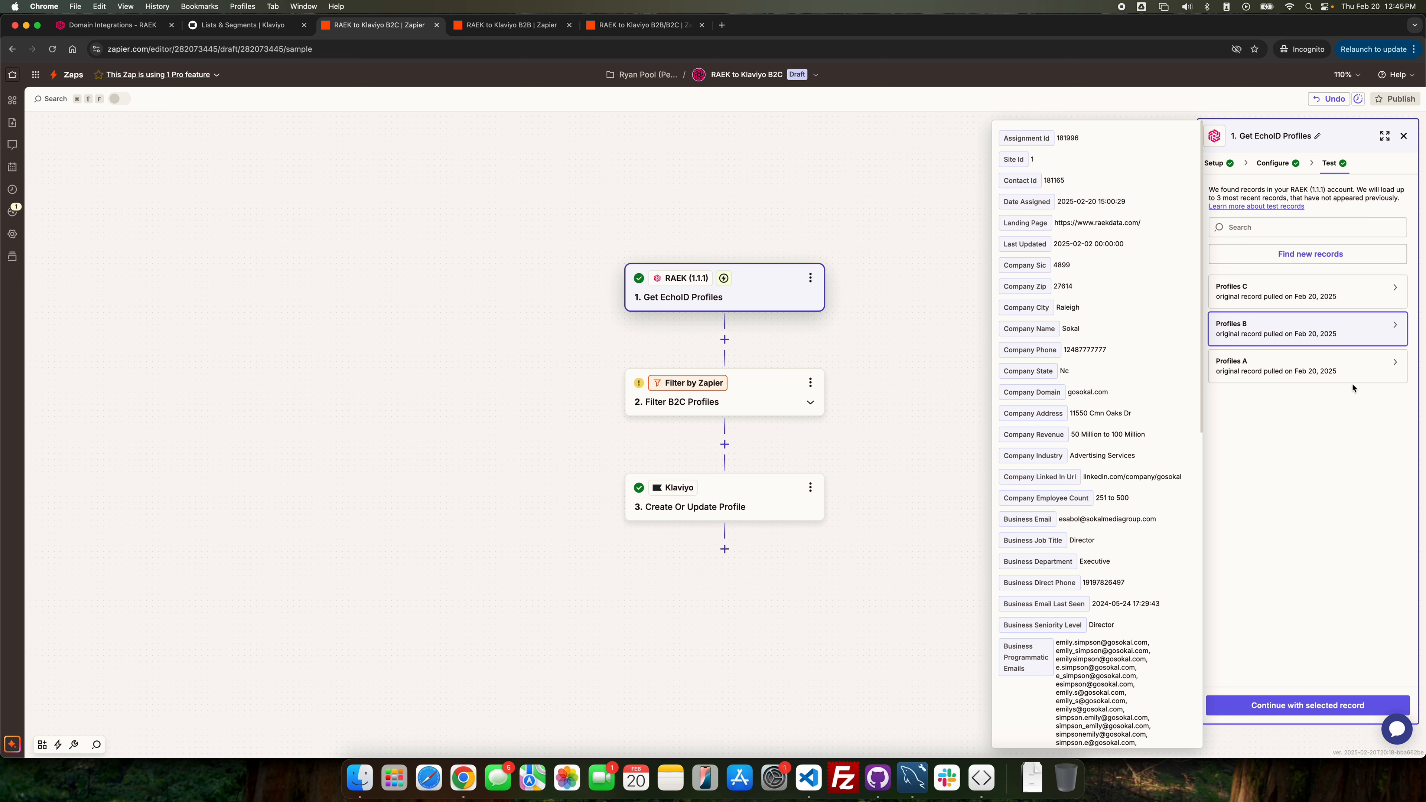
{"action": "left_click", "coordinate": [1353, 365]}
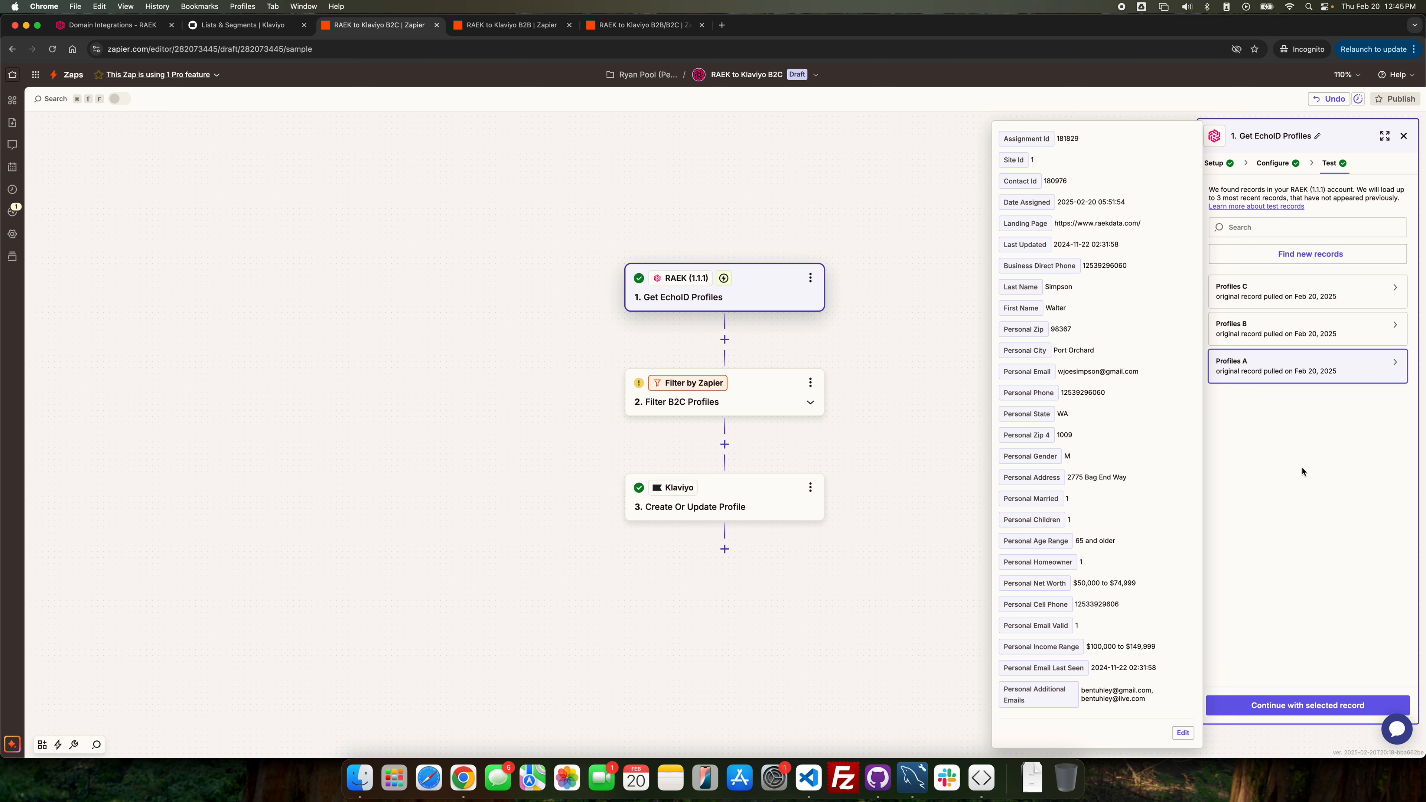
{"action": "left_click", "coordinate": [1308, 706]}
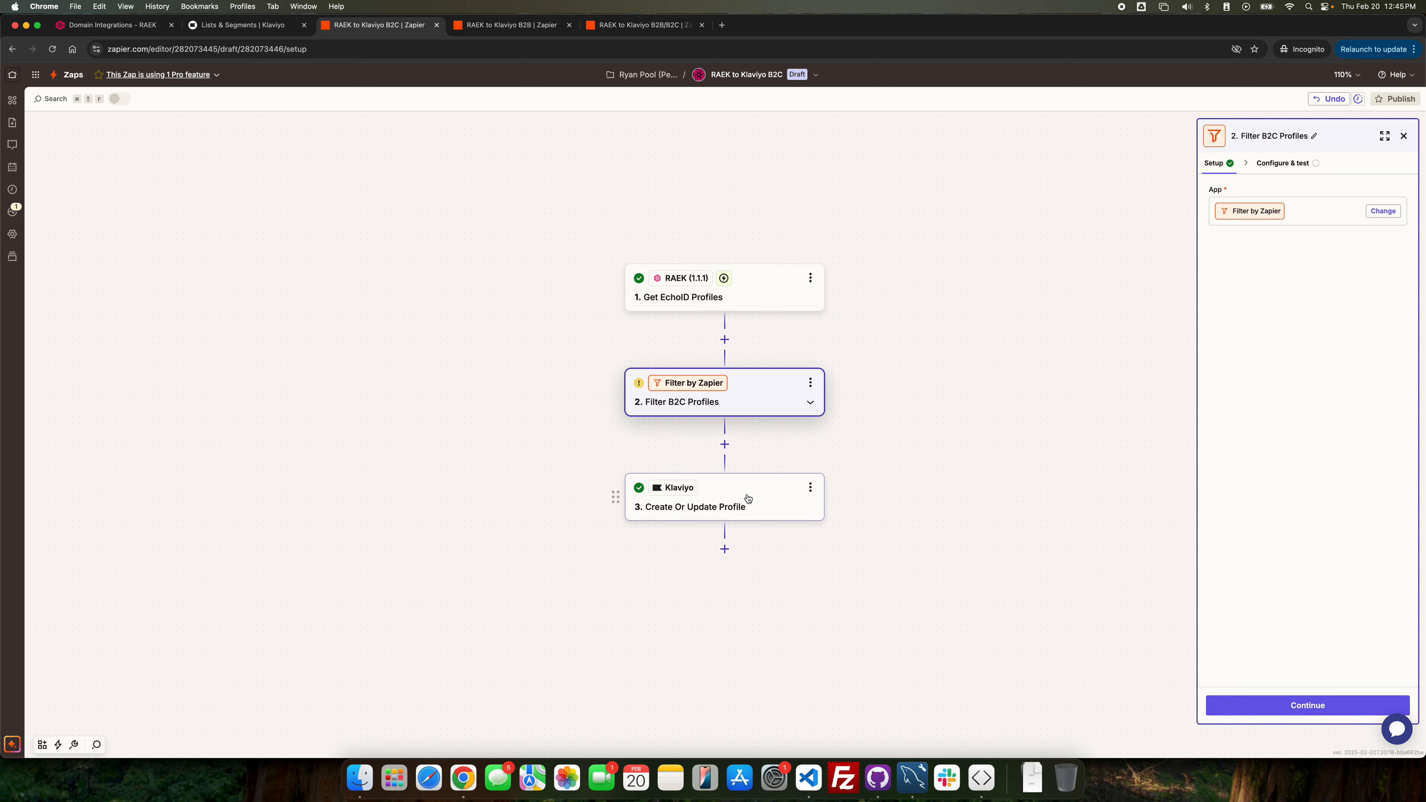
- Try to test the Create Or Update Profile action in Klaviyo with the Profiles A record
{"action": "left_click", "coordinate": [732, 492]}
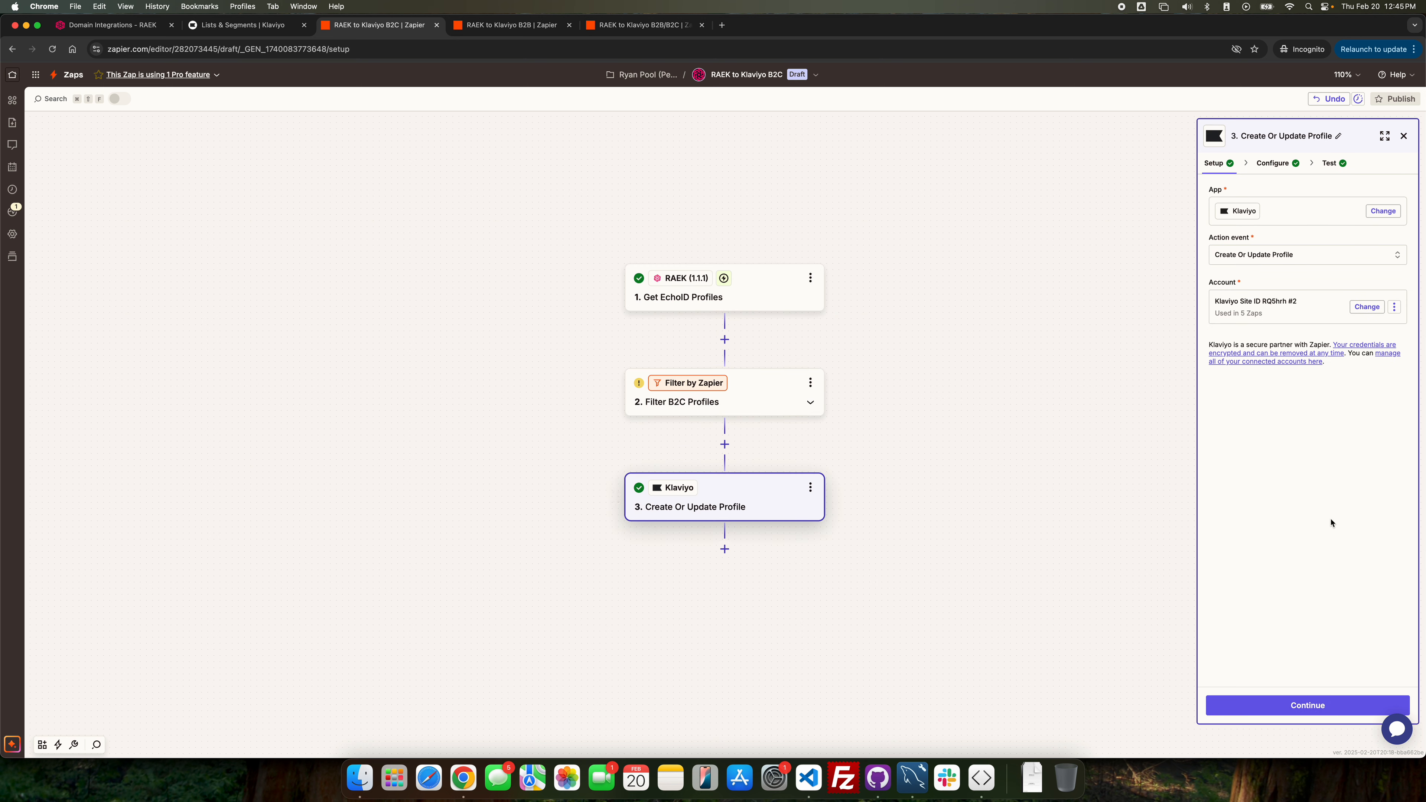
{"action": "left_click", "coordinate": [1317, 703]}
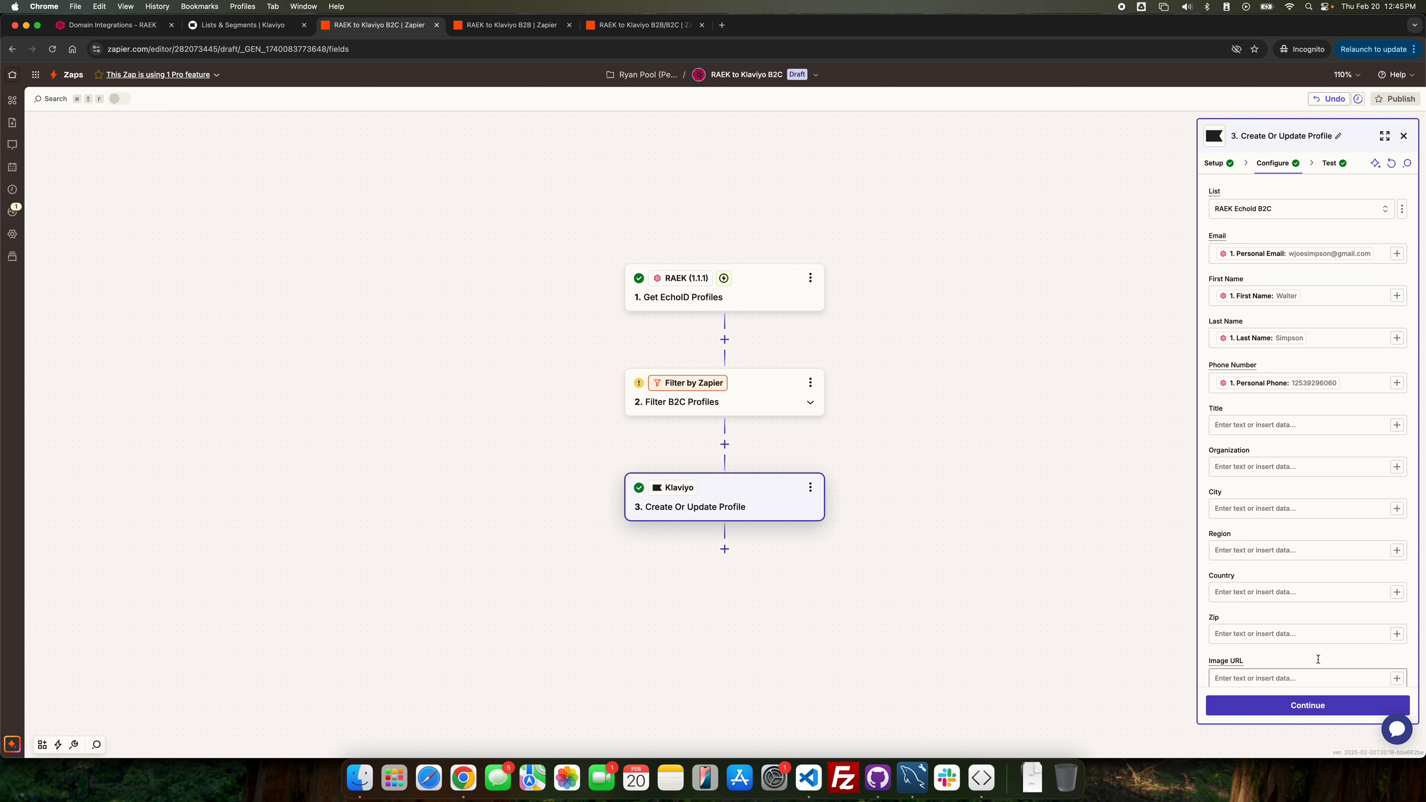
{"action": "left_click", "coordinate": [1313, 710]}
{"action": "left_click", "coordinate": [1258, 707]}
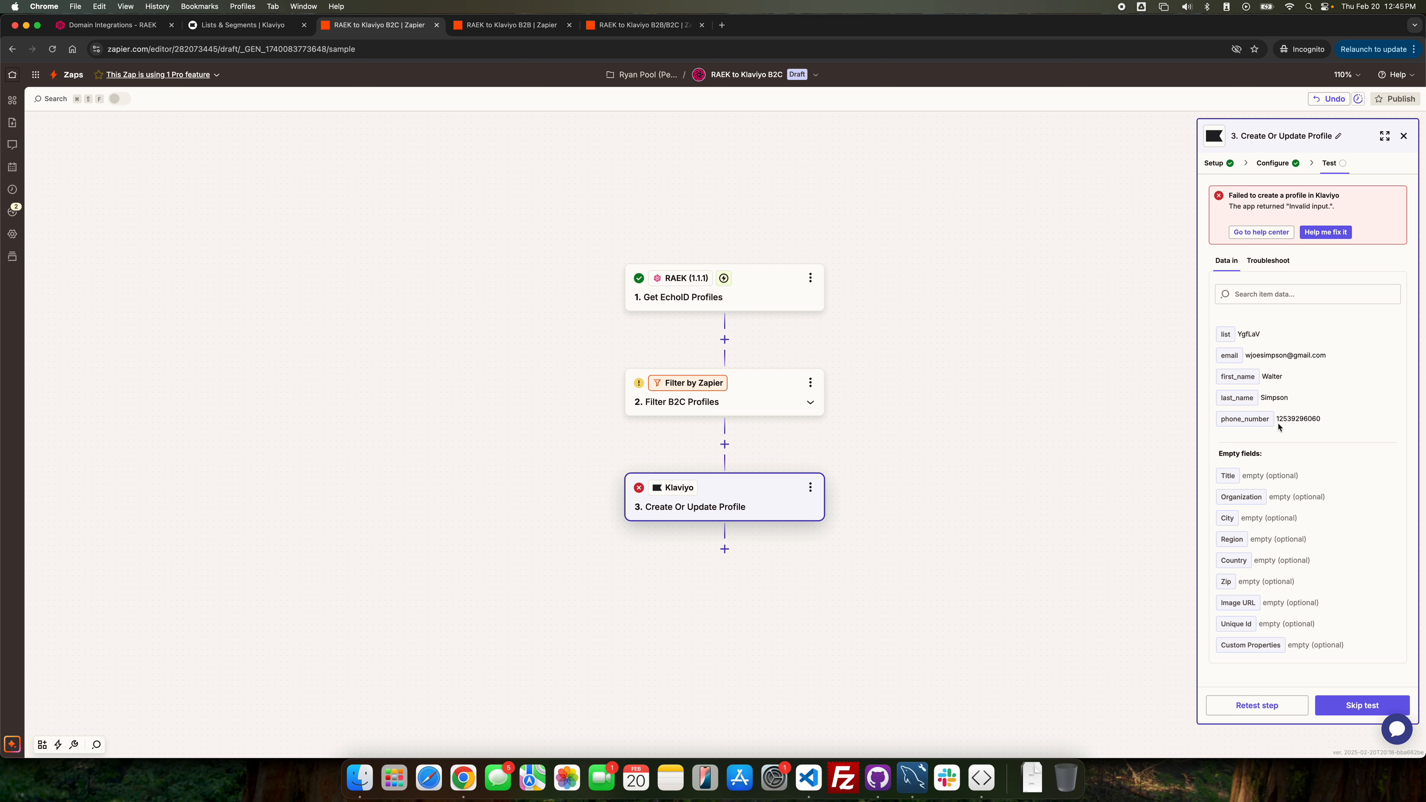
- Add a + before Personal Phone in the Phone Number field and test the Klaviyo action again
{"action": "left_click", "coordinate": [1272, 163]}
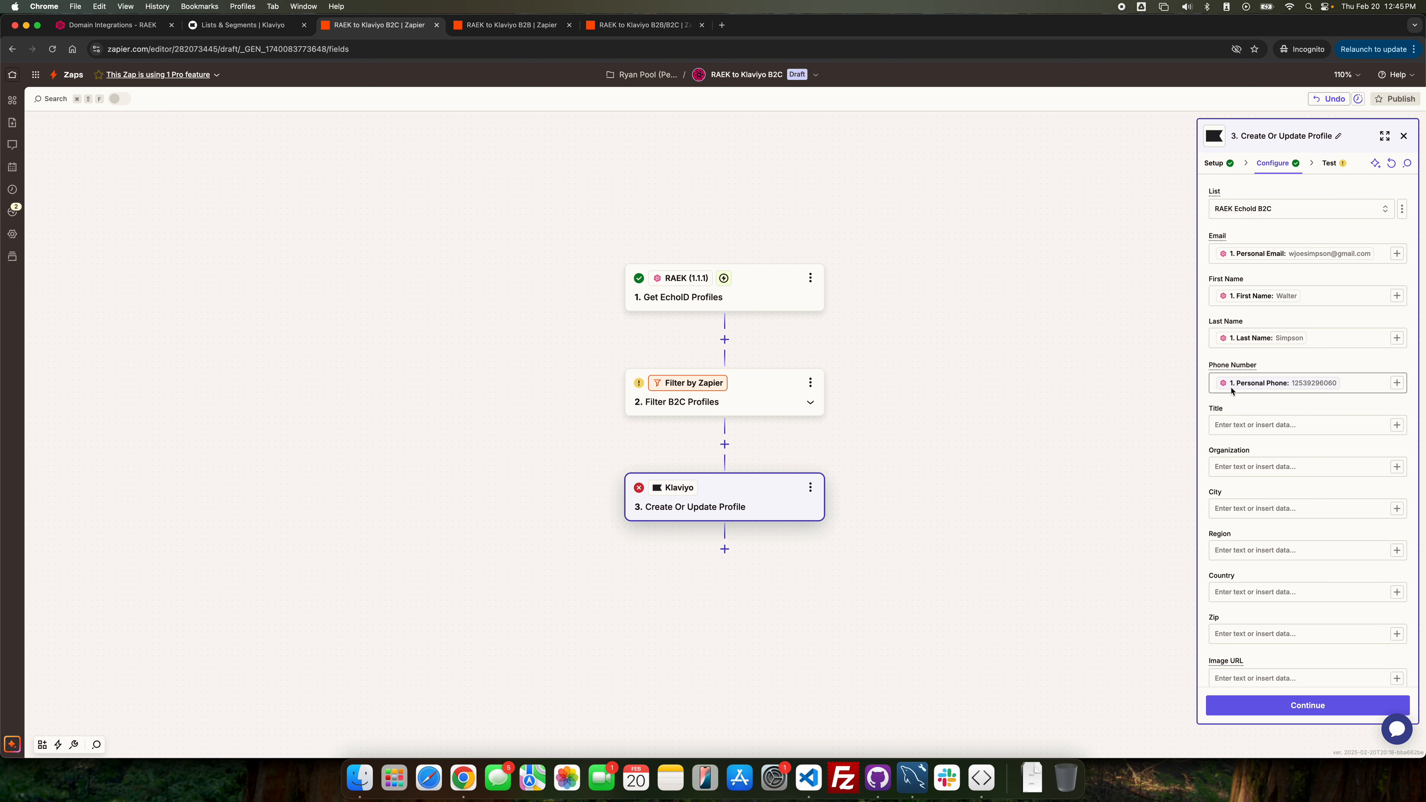
{"action": "left_click", "coordinate": [1214, 392]}
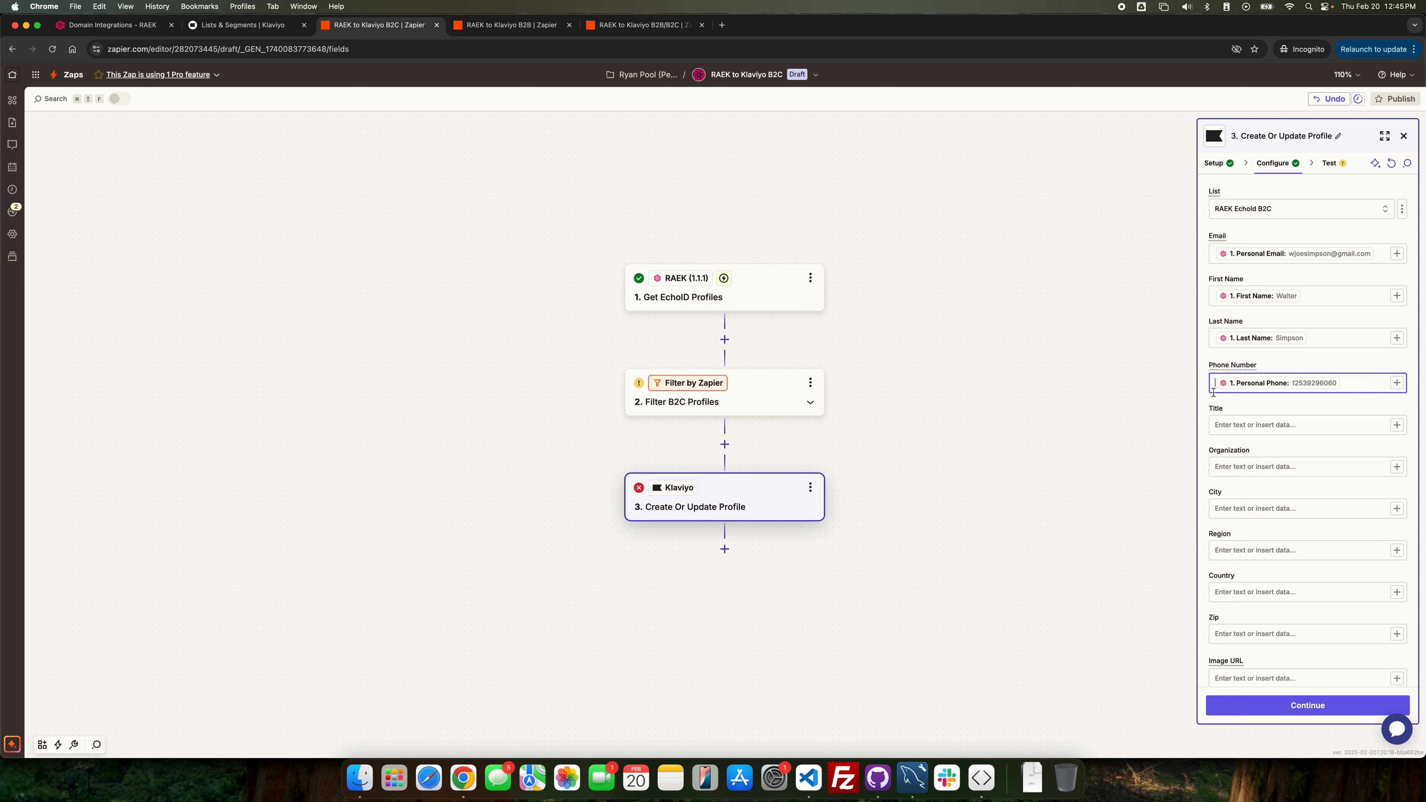
{"action": "type", "text": "+"}
{"action": "left_click", "coordinate": [1308, 705]}
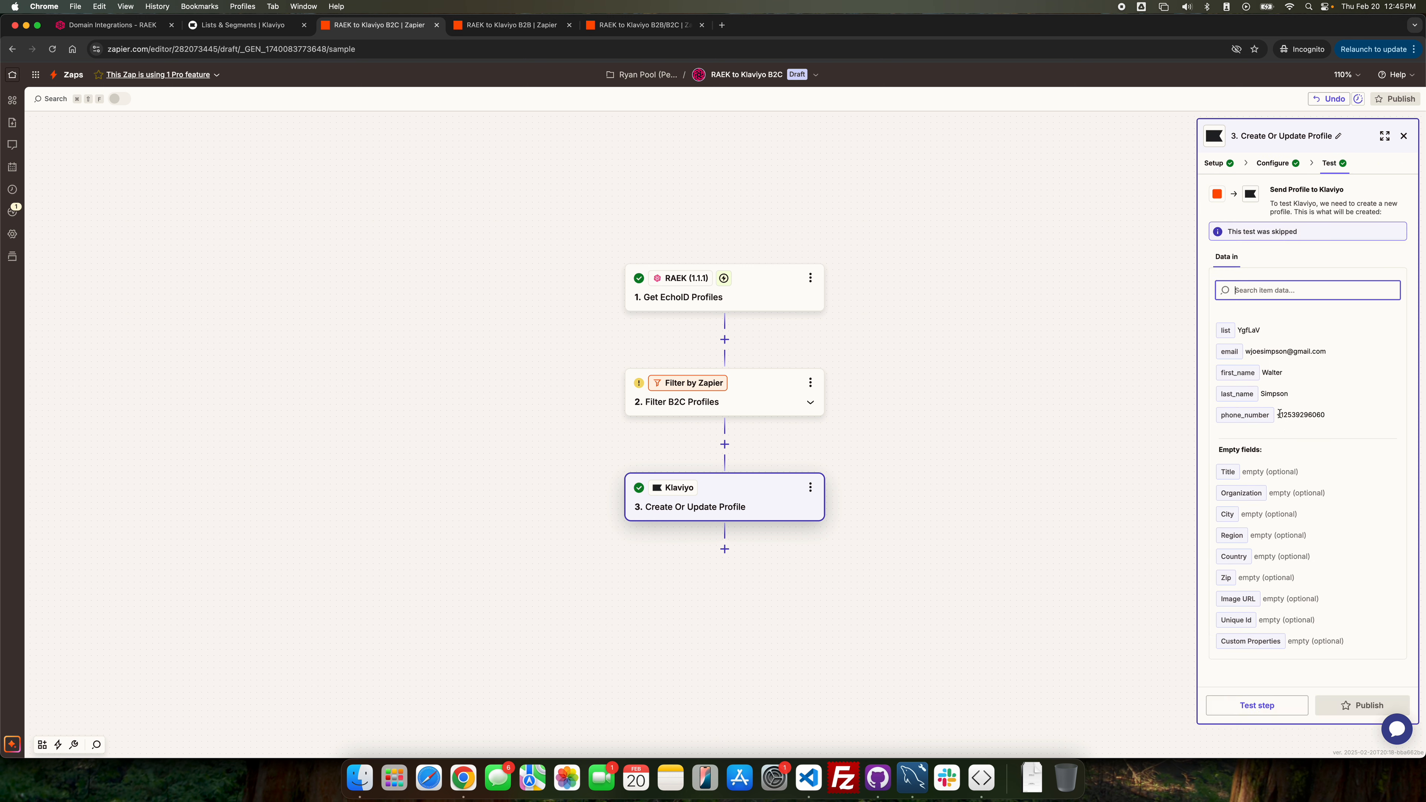
{"action": "left_click", "coordinate": [1251, 720]}
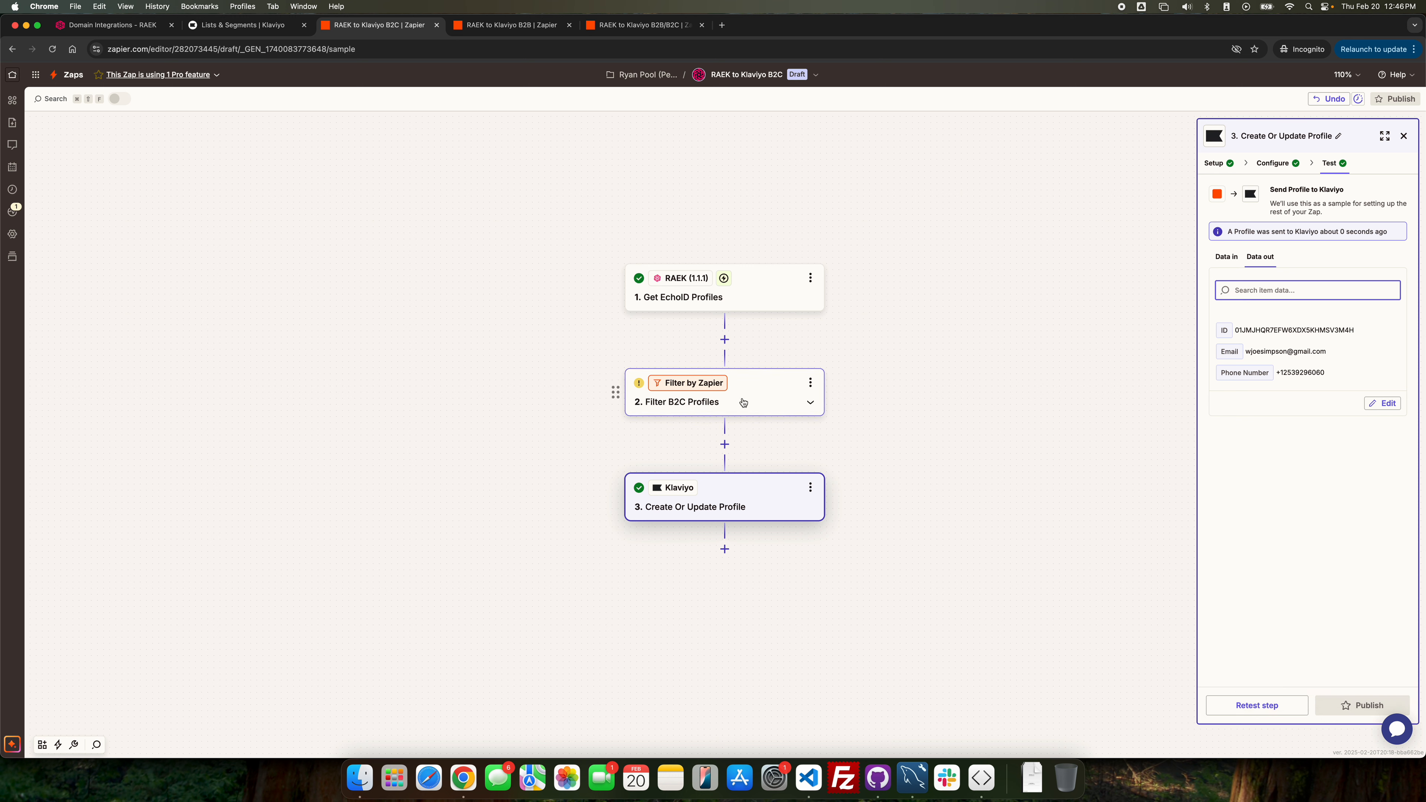
{"action": "left_click", "coordinate": [1322, 571]}
- Test the Filter B2C Profiles condition against the selected record and continue to the Klaviyo action
{"action": "left_click", "coordinate": [730, 392]}
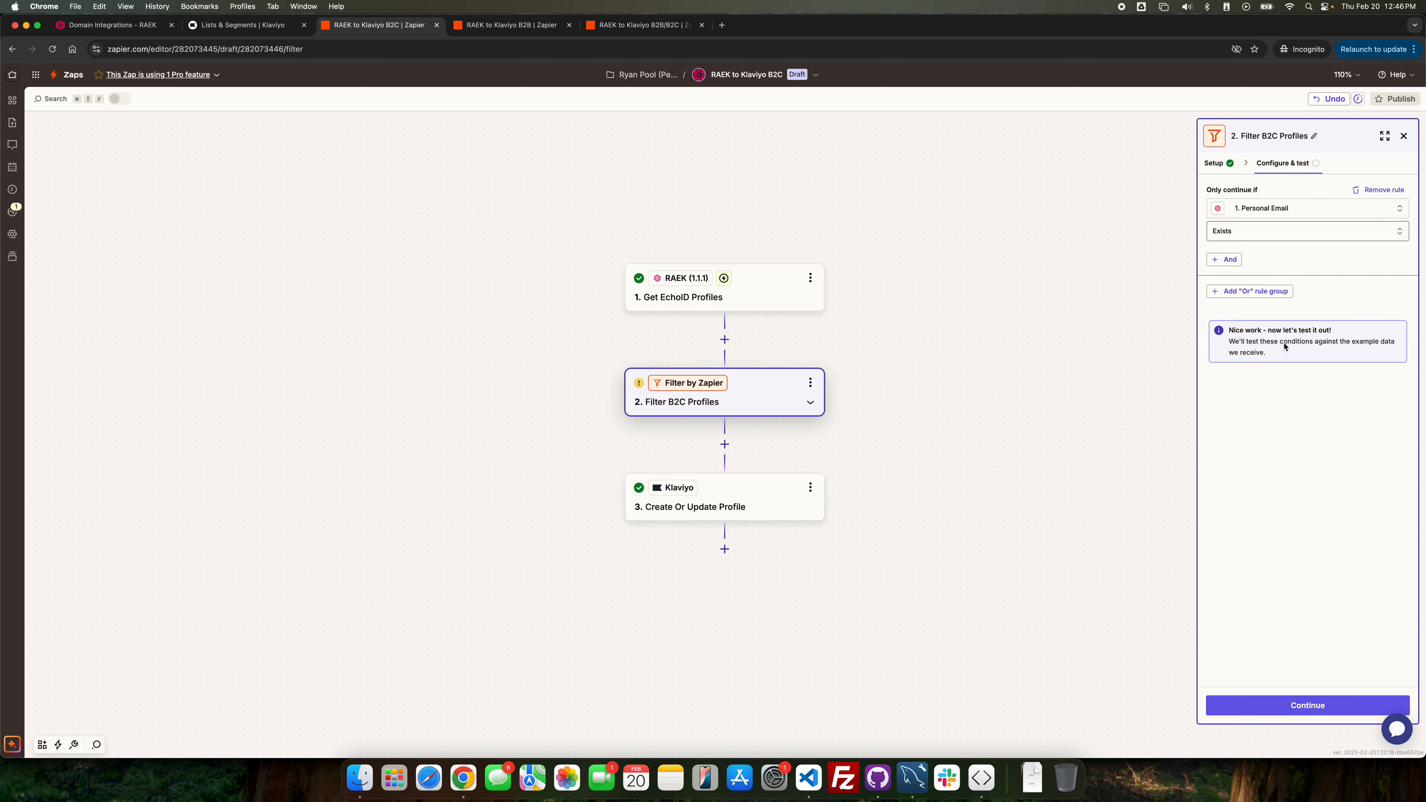
{"action": "left_click", "coordinate": [1301, 710]}
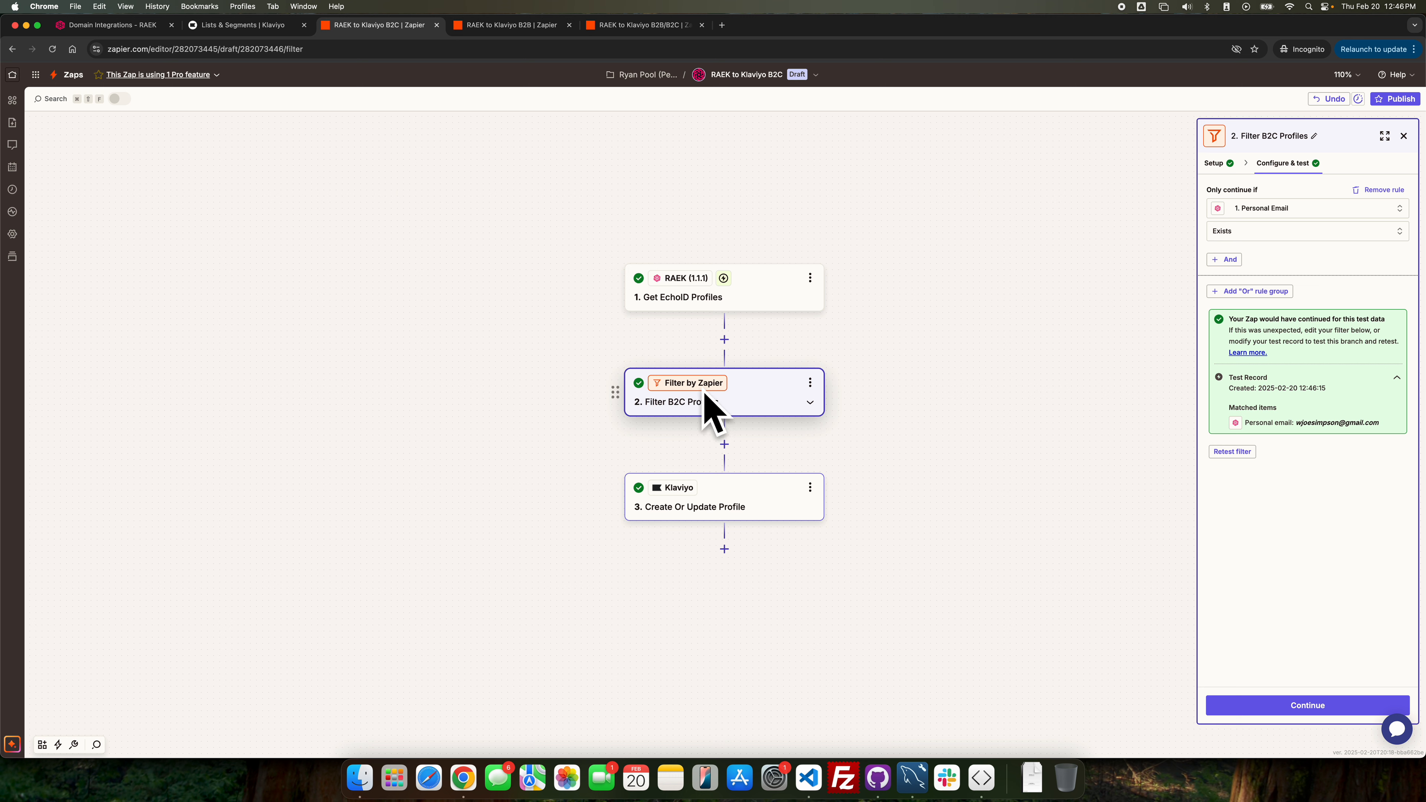
{"action": "left_click", "coordinate": [1311, 715]}
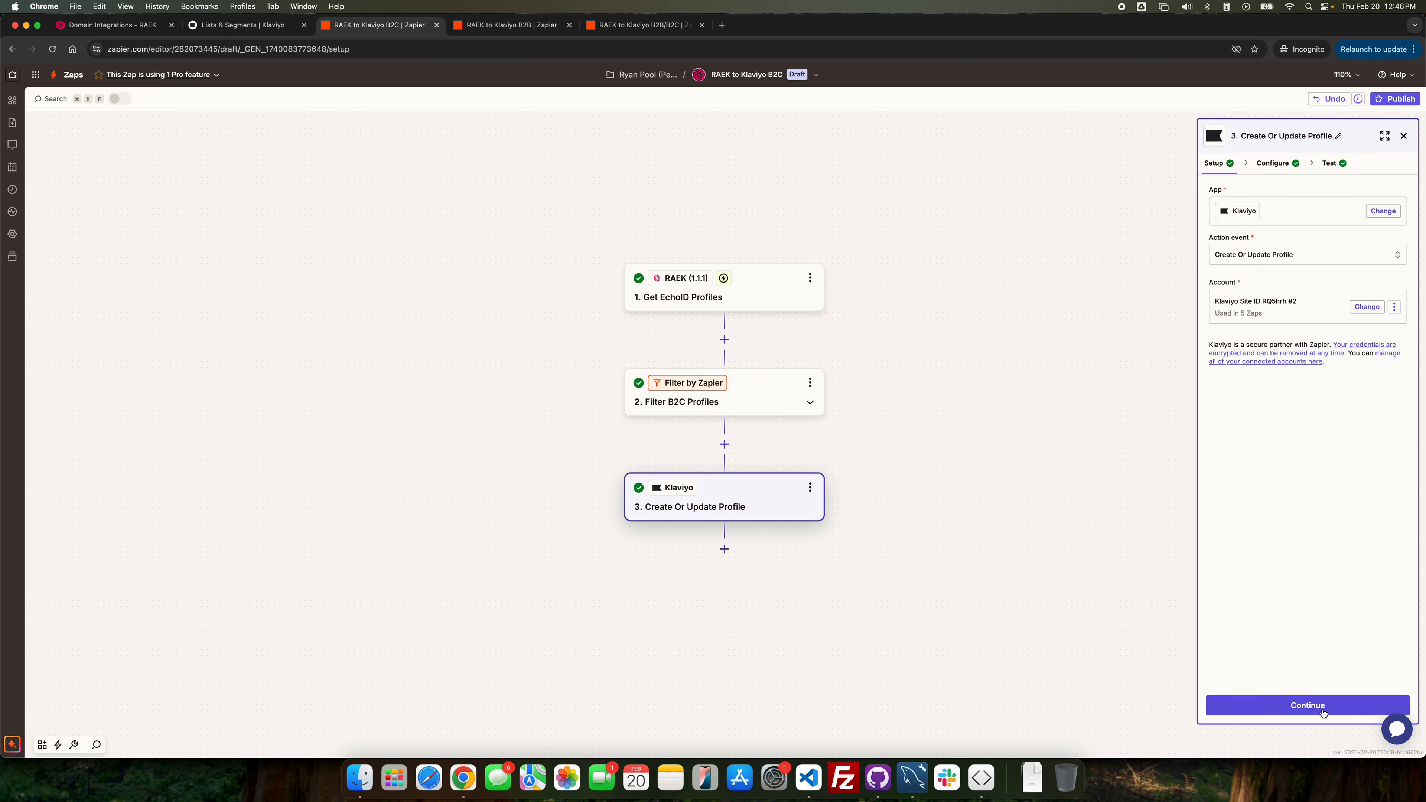
- Continue through the Klaviyo action, try to publish the RAEK to Klaviyo B2C Zap, and dismiss the Pro upgrade offer
{"action": "left_click", "coordinate": [1323, 713]}
{"action": "left_click", "coordinate": [1323, 714]}
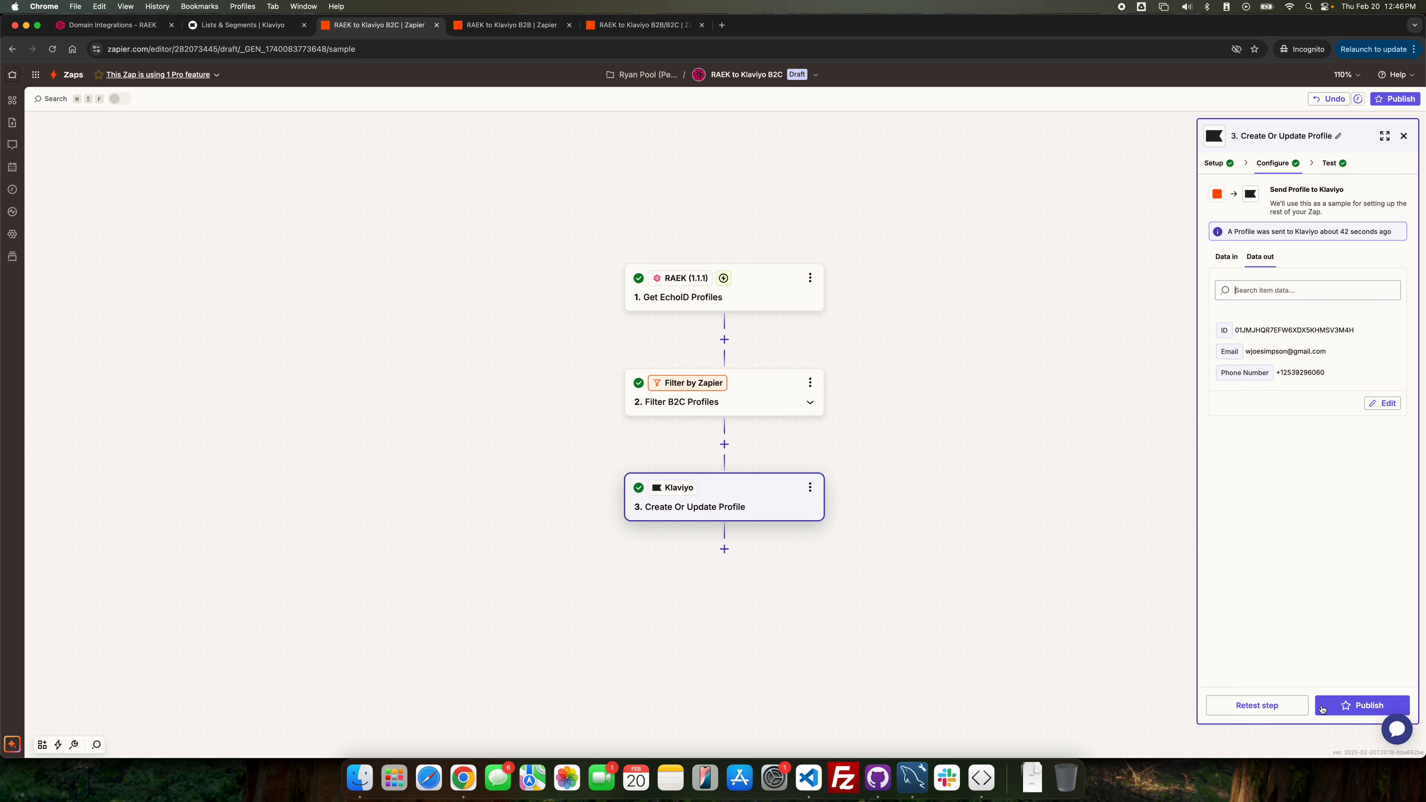
{"action": "left_click", "coordinate": [1350, 706]}
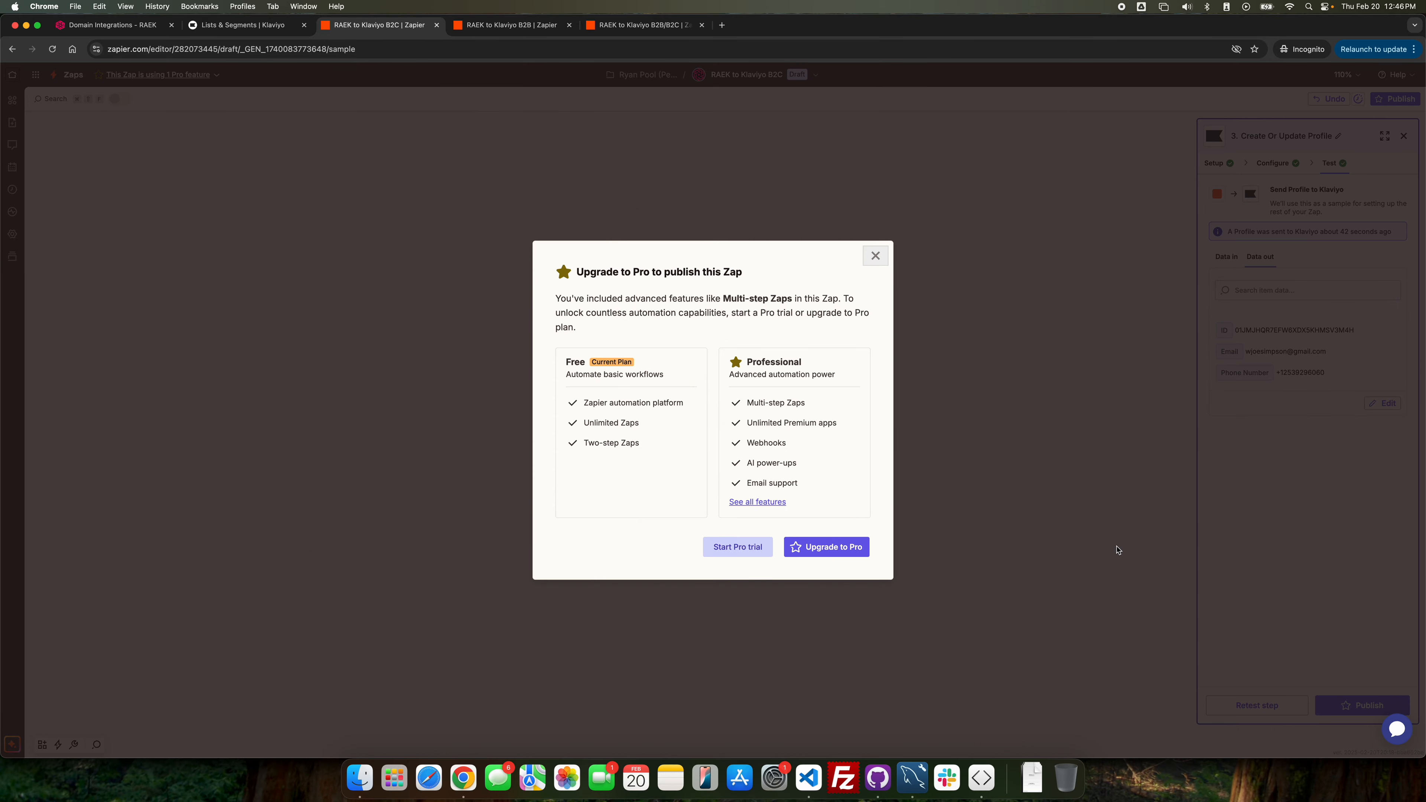
{"action": "left_click", "coordinate": [876, 256]}
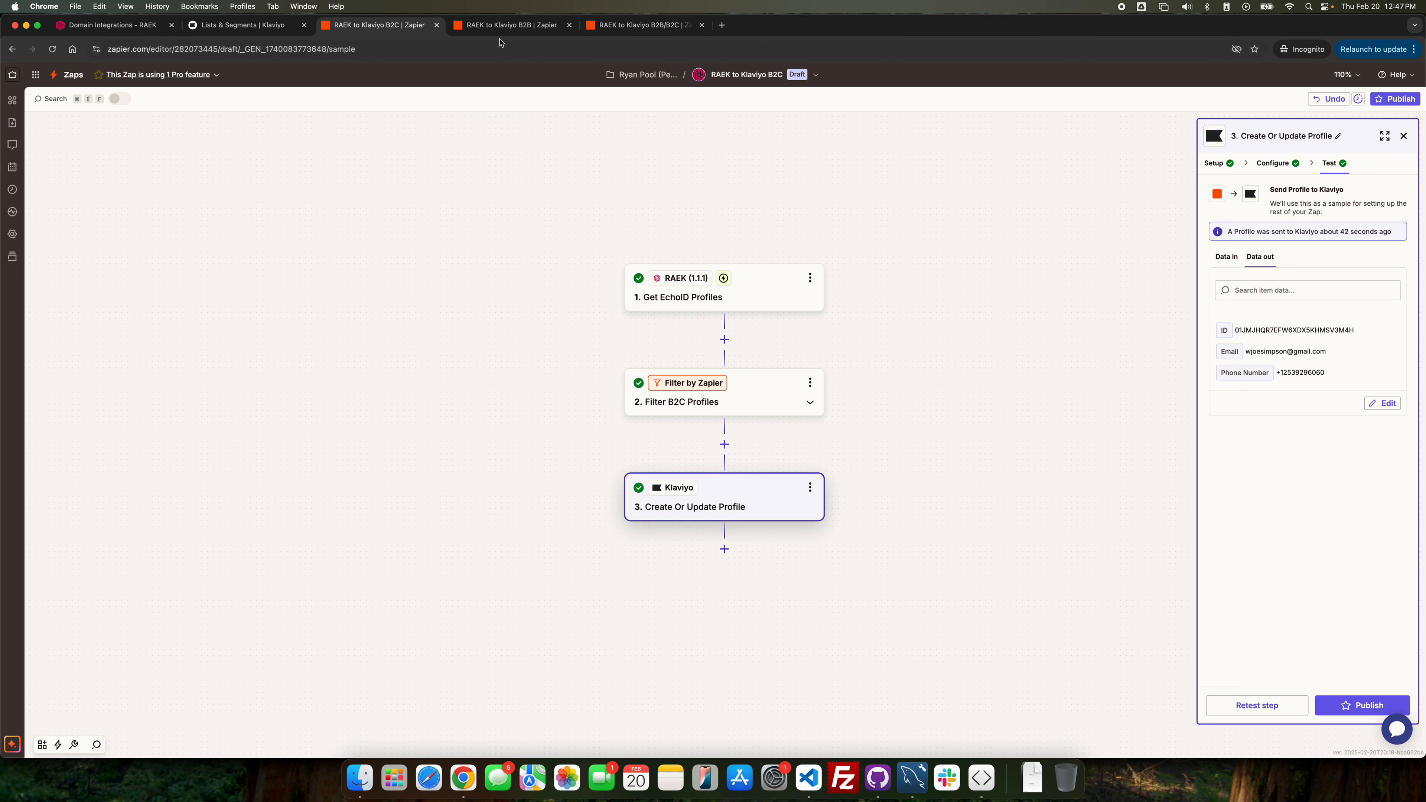
- Switch to the RAEK to Klaviyo B2B Zap and review the rule of its Filter B2B Profiles step
{"action": "left_click", "coordinate": [500, 26]}
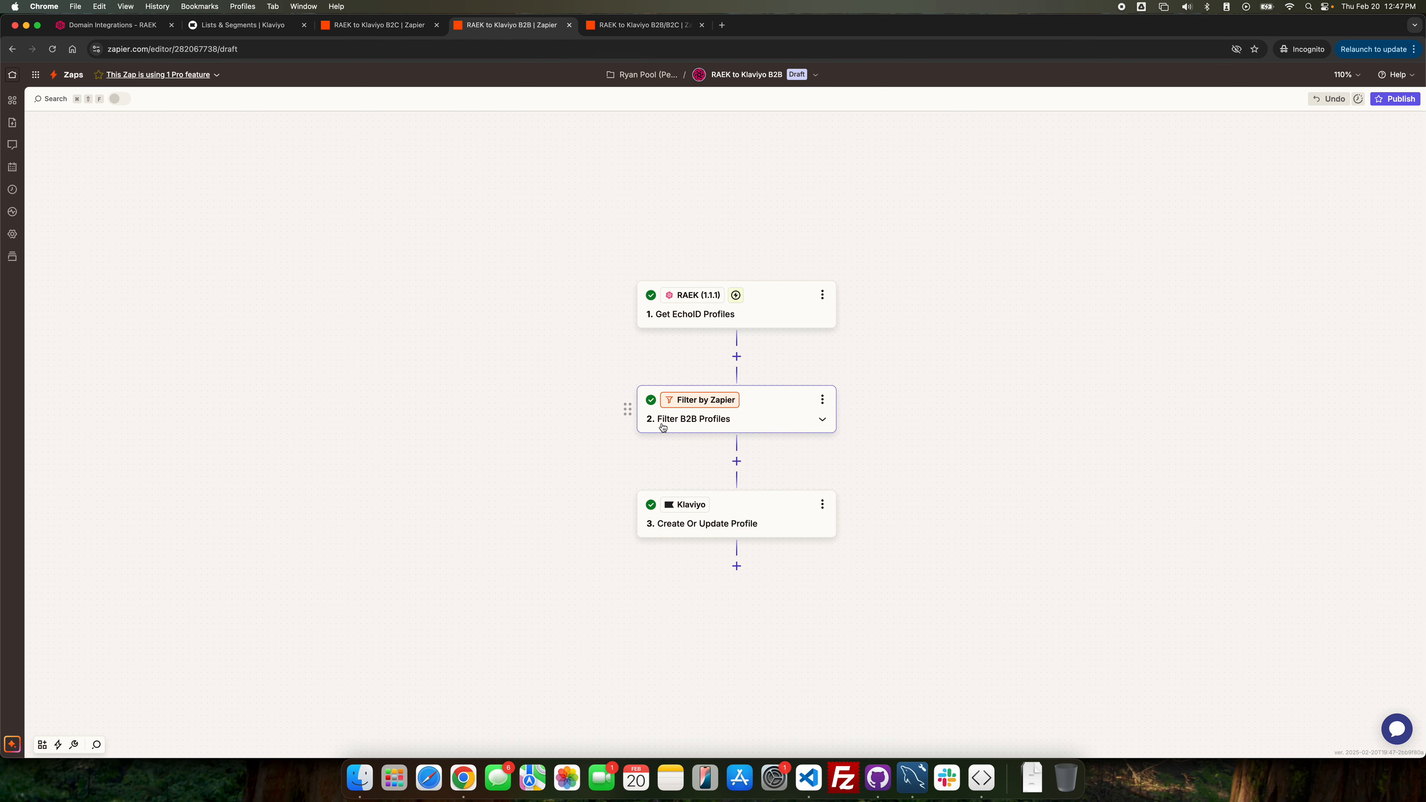
{"action": "left_click_drag", "start_coordinate": [506, 338], "coordinate": [468, 315]}
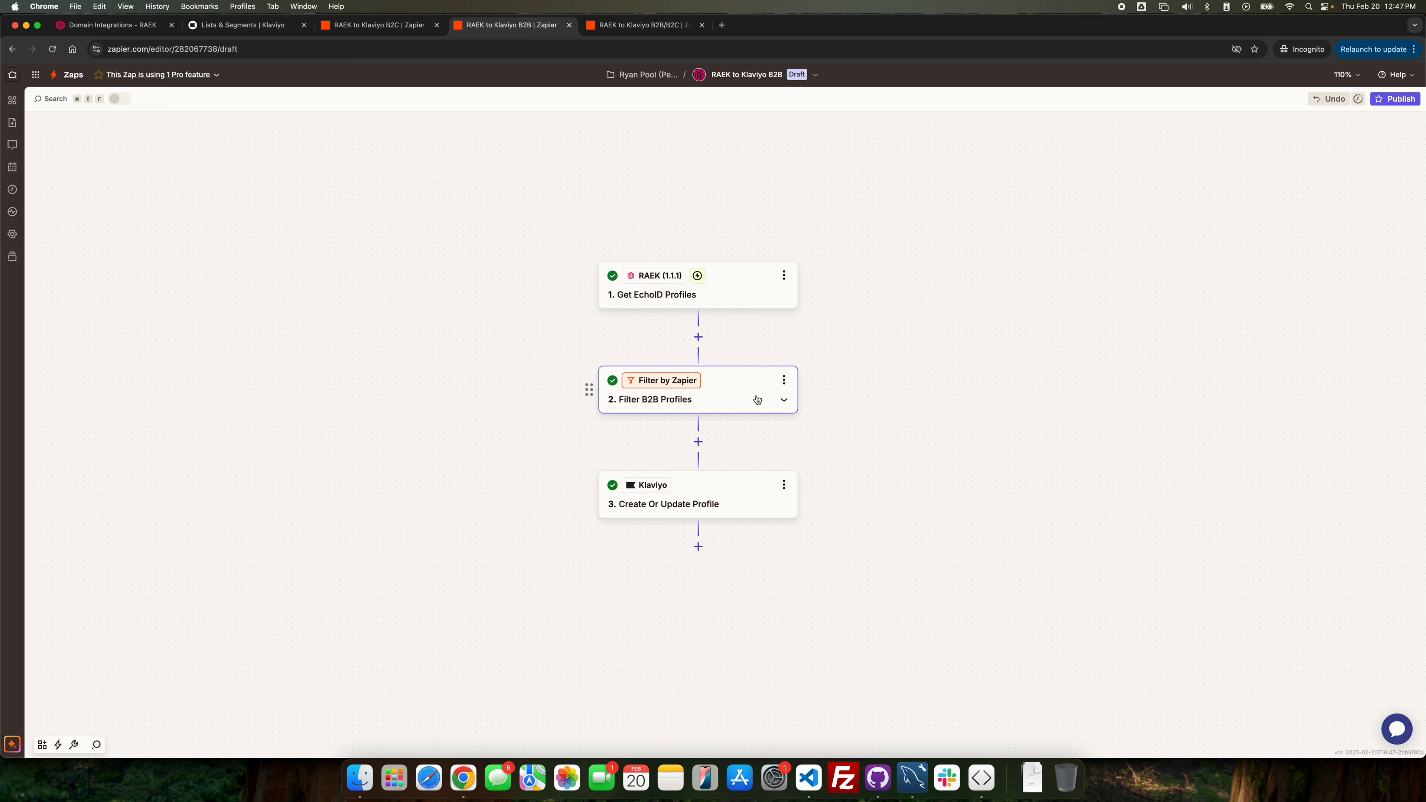
{"action": "left_click", "coordinate": [788, 380]}
{"action": "left_click", "coordinate": [1274, 163]}
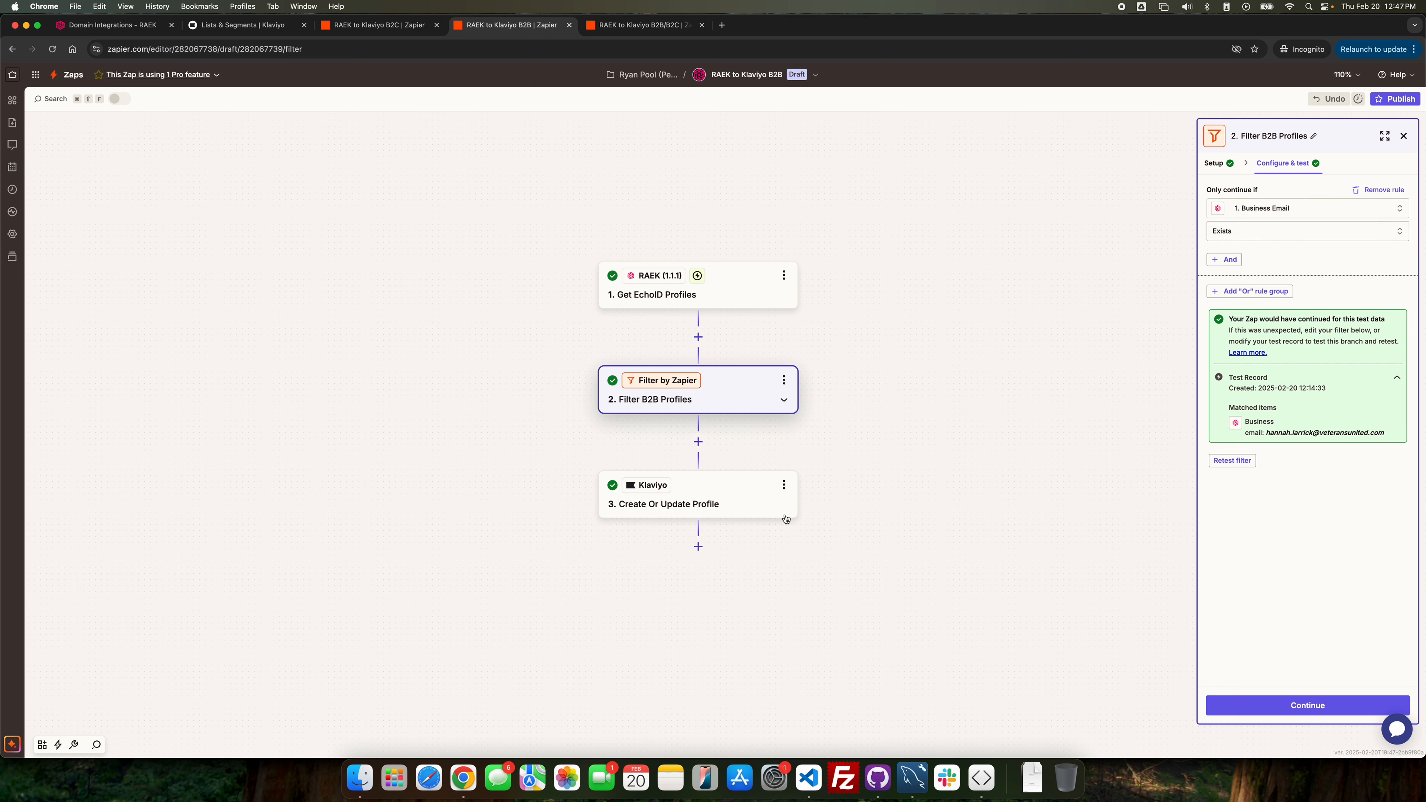
- Review the list and field mappings configured in the B2B Zap's Klaviyo Create Or Update Profile action
{"action": "left_click", "coordinate": [785, 486]}
{"action": "left_click", "coordinate": [756, 493]}
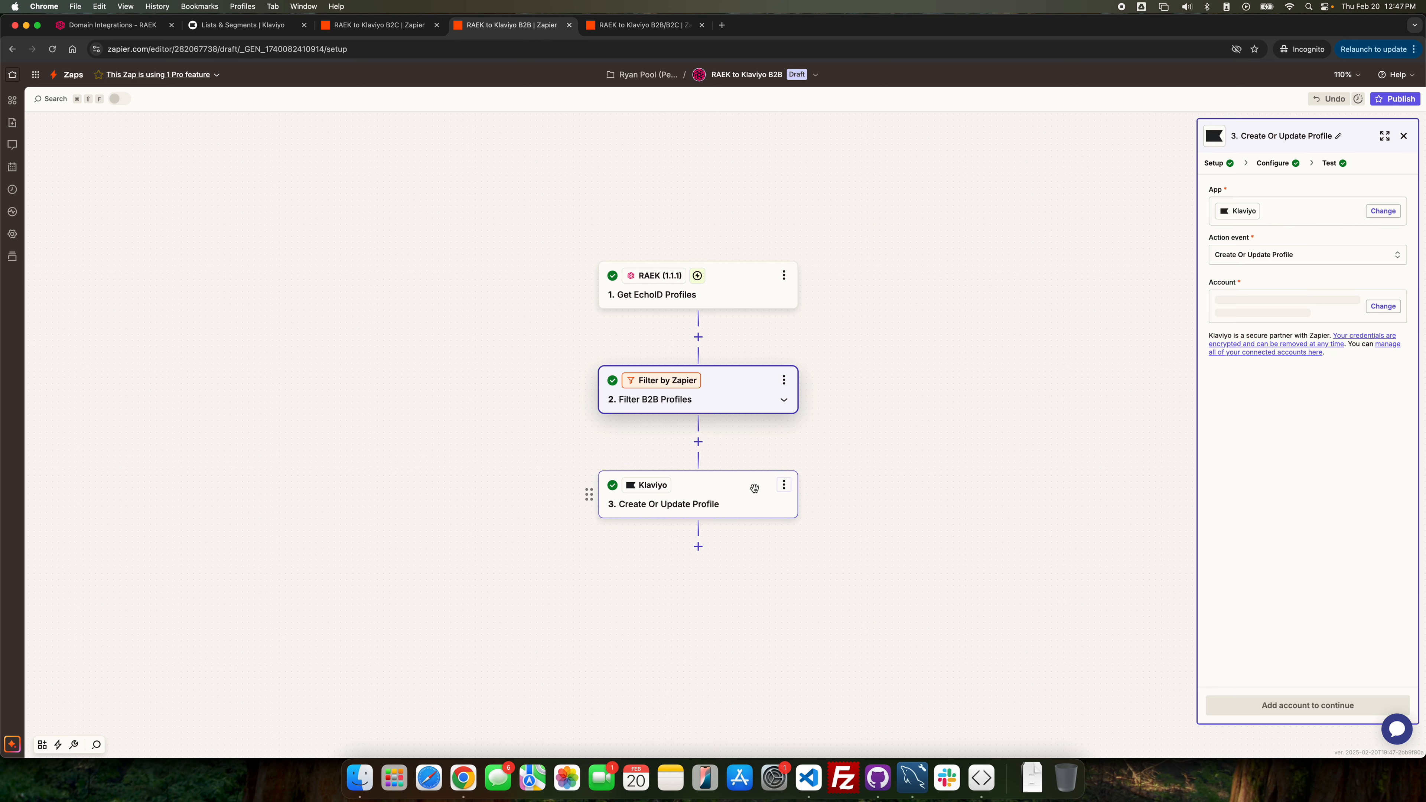
{"action": "left_click", "coordinate": [1267, 164]}
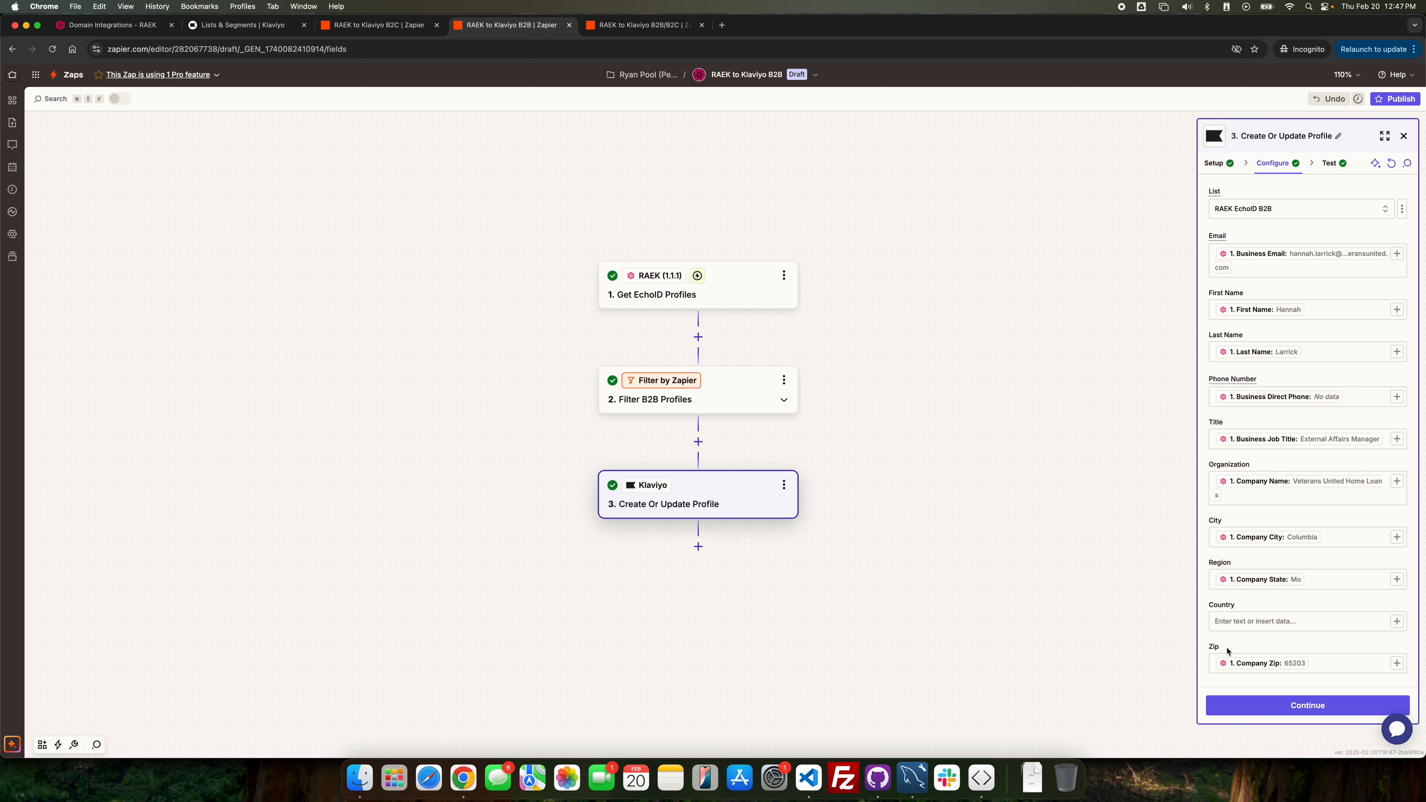
{"action": "scroll", "coordinate": [1278, 566], "scroll_direction": "down", "scroll_amount": 2}
{"action": "scroll", "coordinate": [1278, 566], "scroll_direction": "down", "scroll_amount": 3}
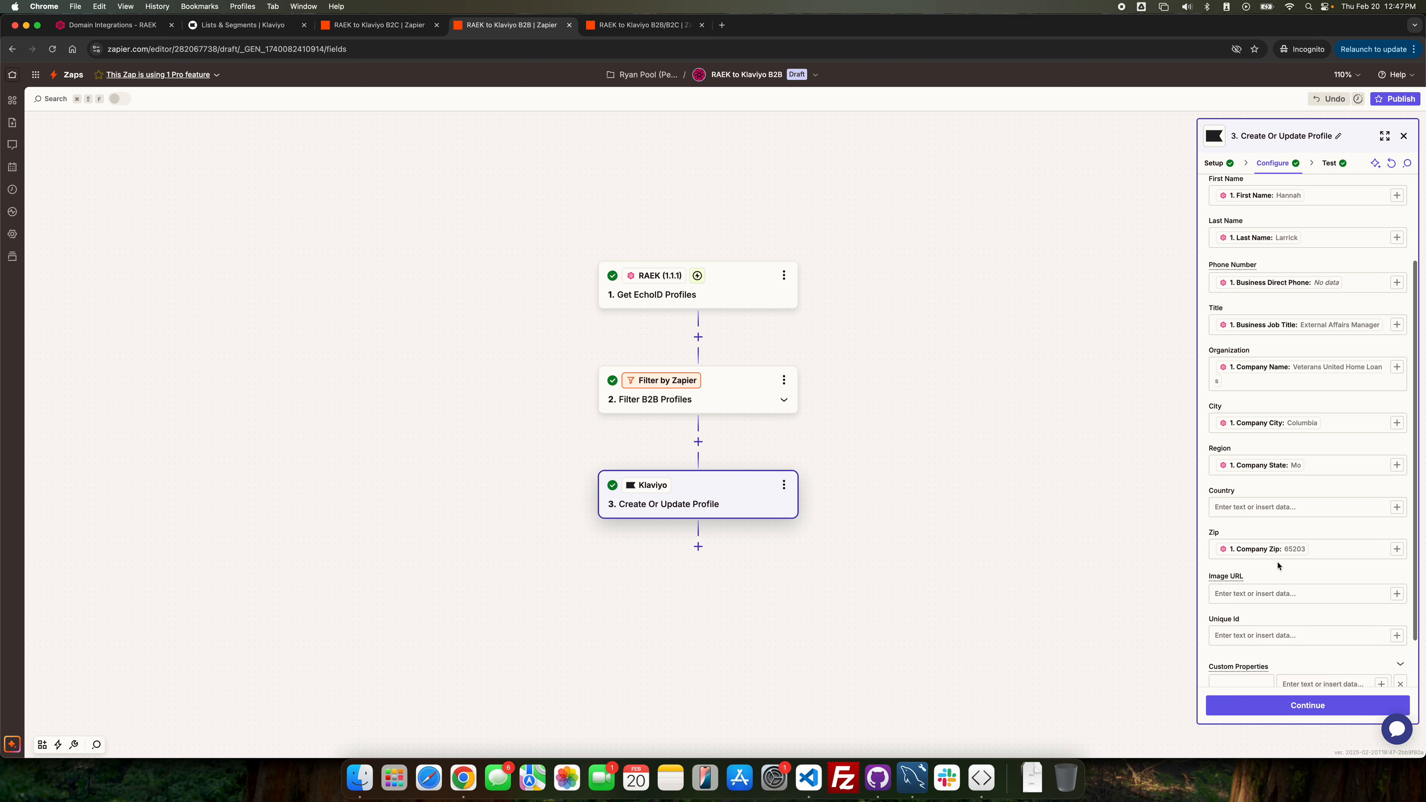
{"action": "scroll", "coordinate": [1274, 565], "scroll_direction": "up", "scroll_amount": 5}
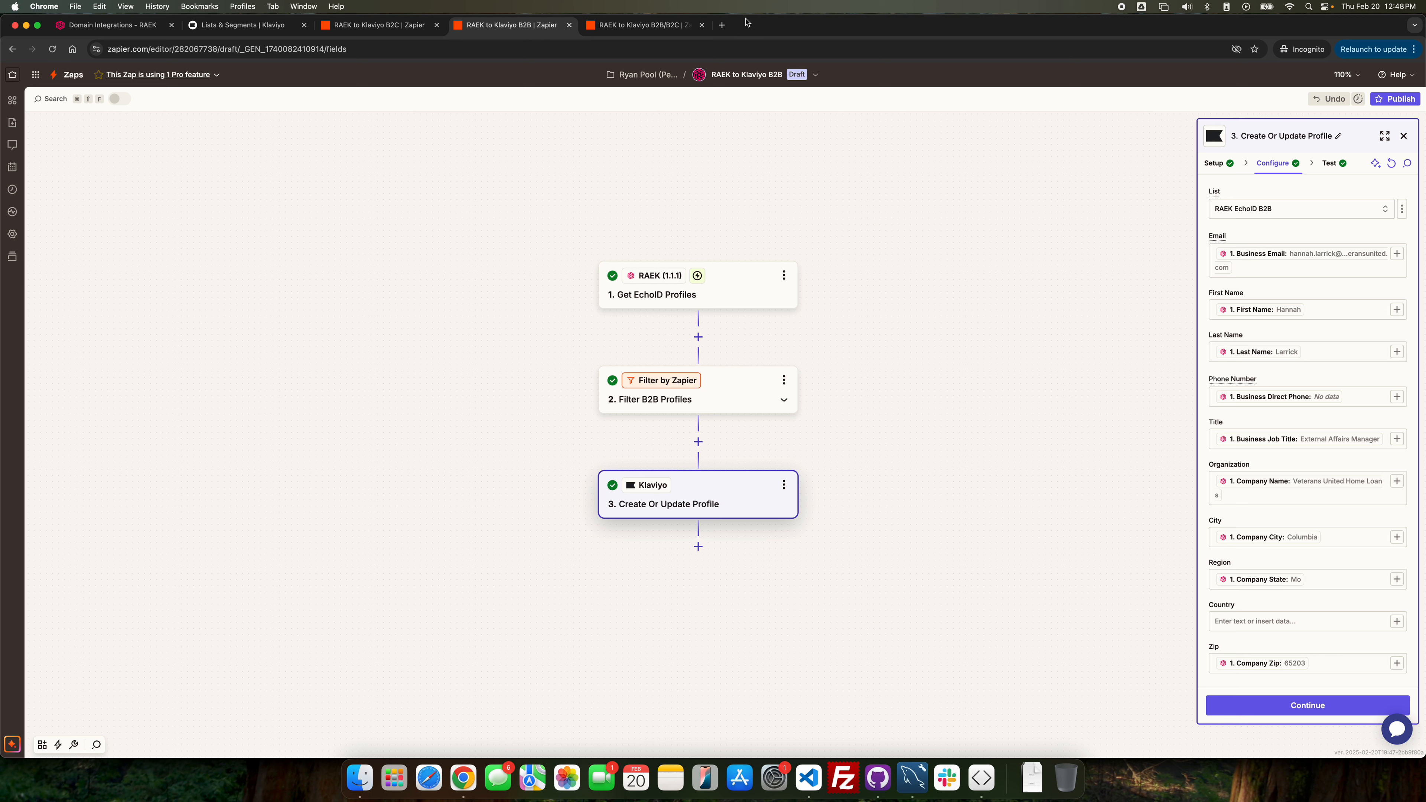
- Switch to the RAEK to Klaviyo B2B/B2C Zap and review the path conditions of its B2C and B2B branches
{"action": "left_click", "coordinate": [660, 32]}
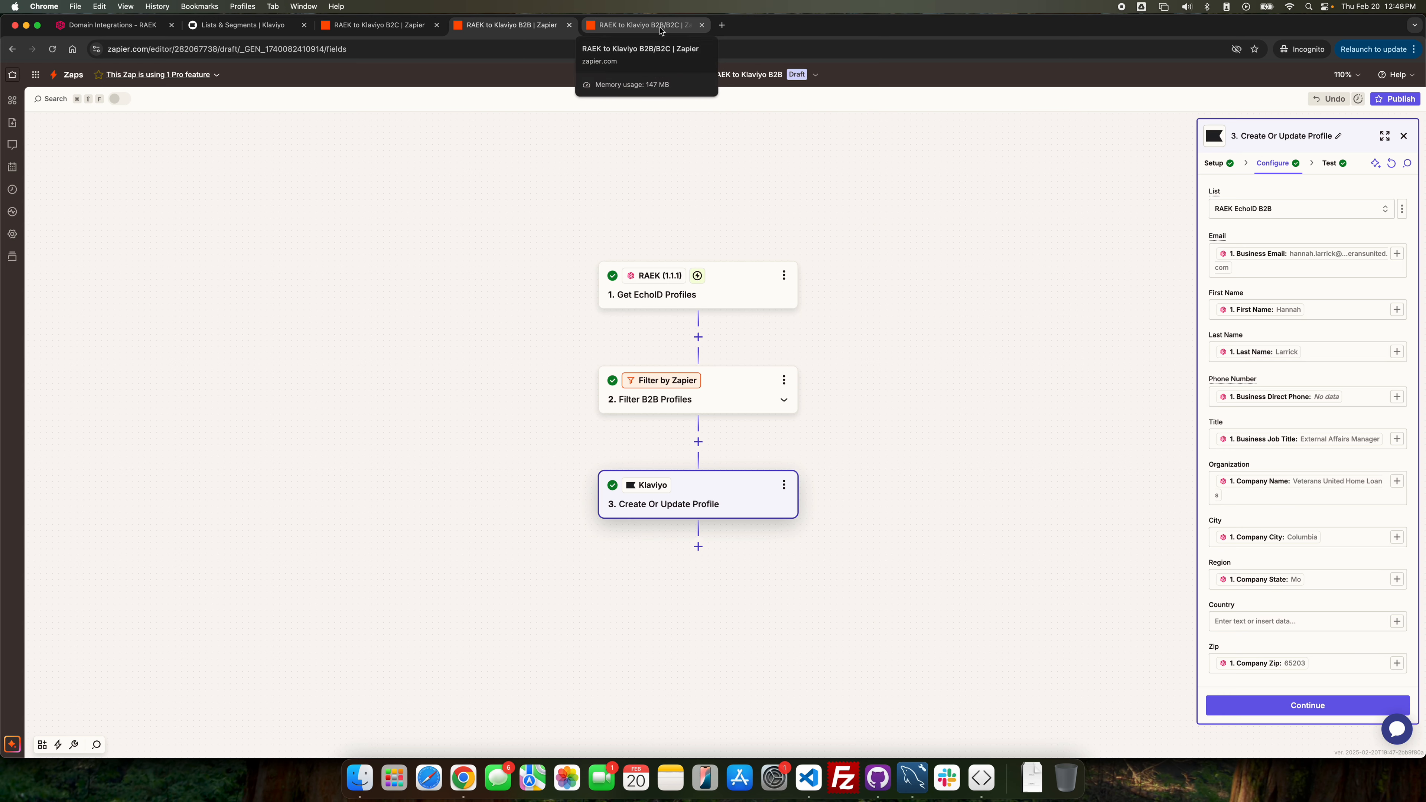
{"action": "left_click_drag", "start_coordinate": [1023, 353], "coordinate": [970, 343]}
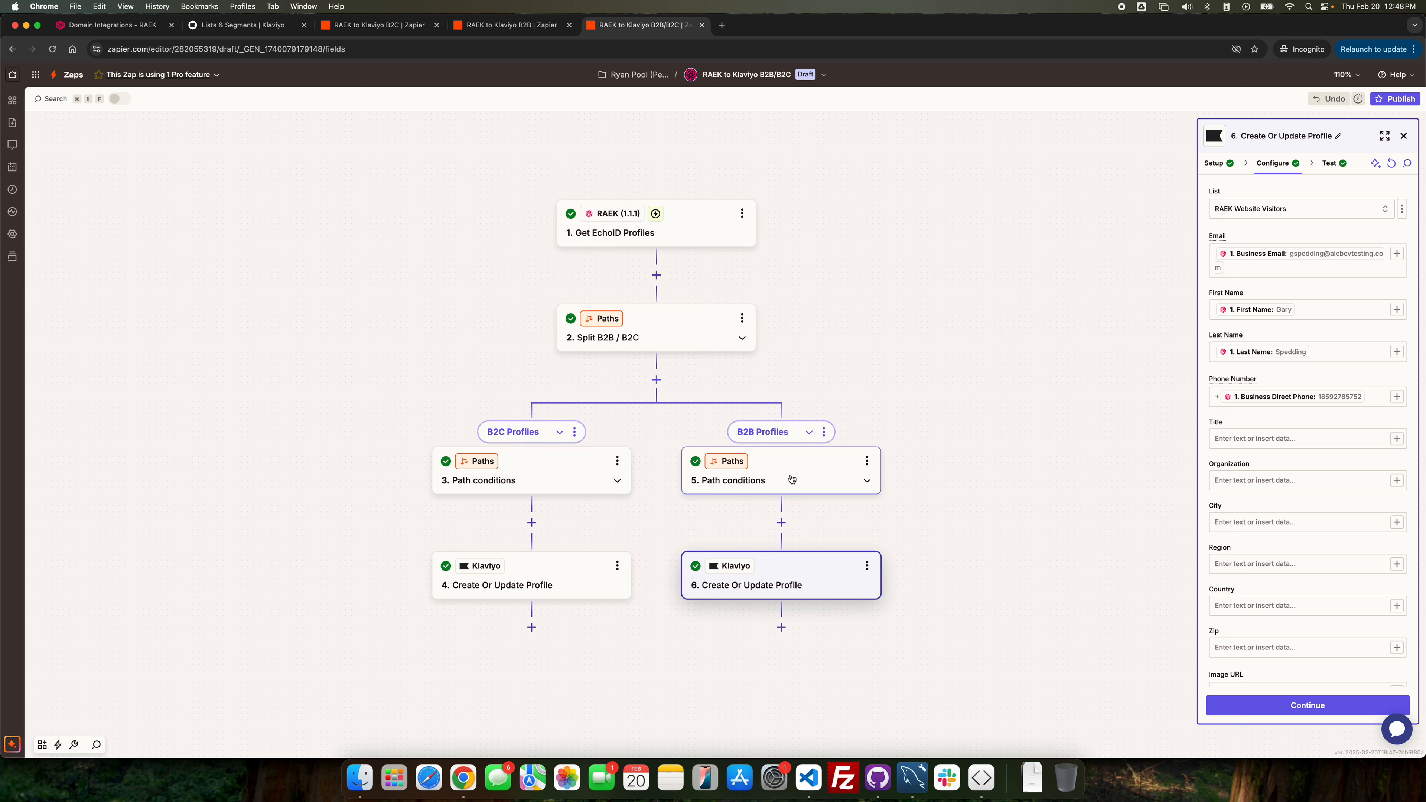
{"action": "left_click", "coordinate": [550, 467]}
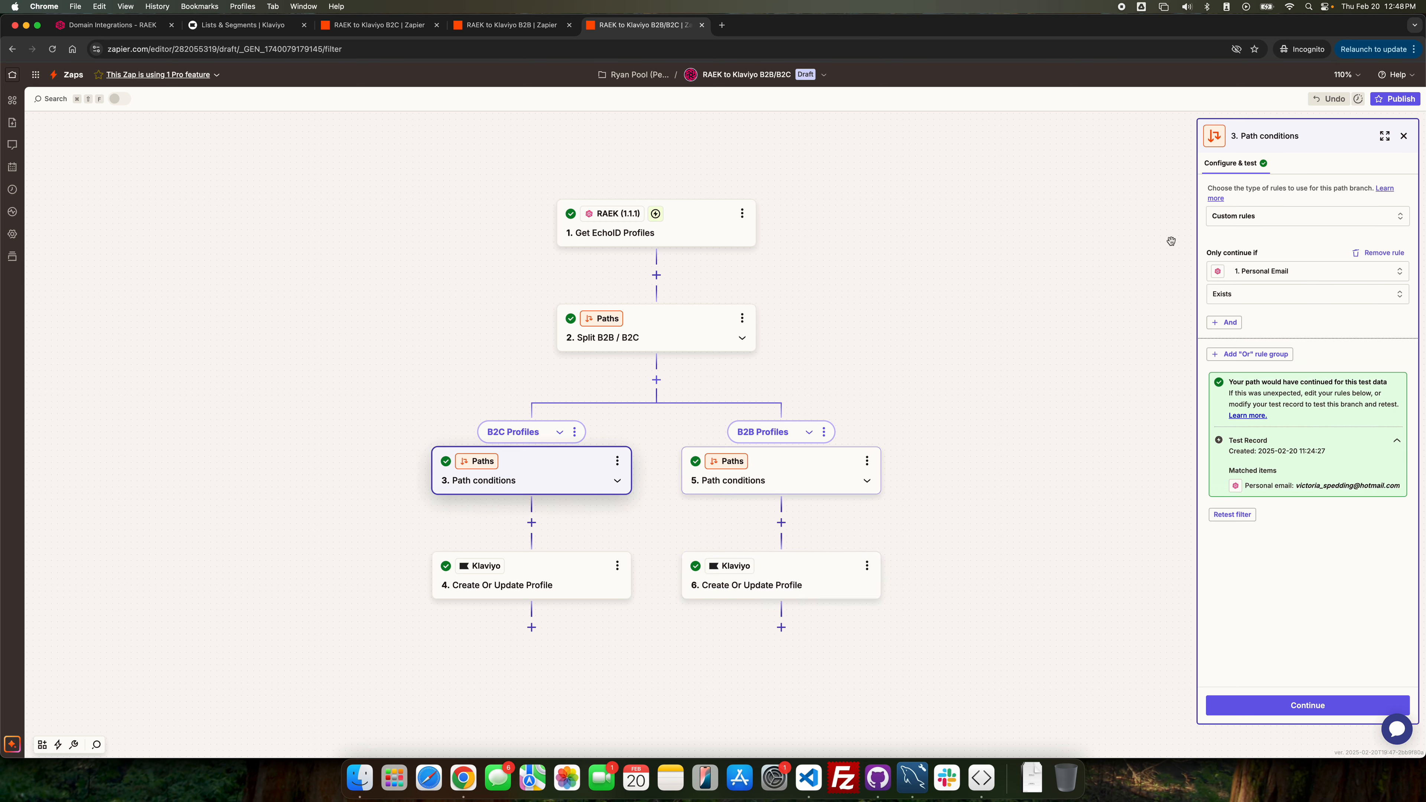
{"action": "left_click", "coordinate": [797, 473]}
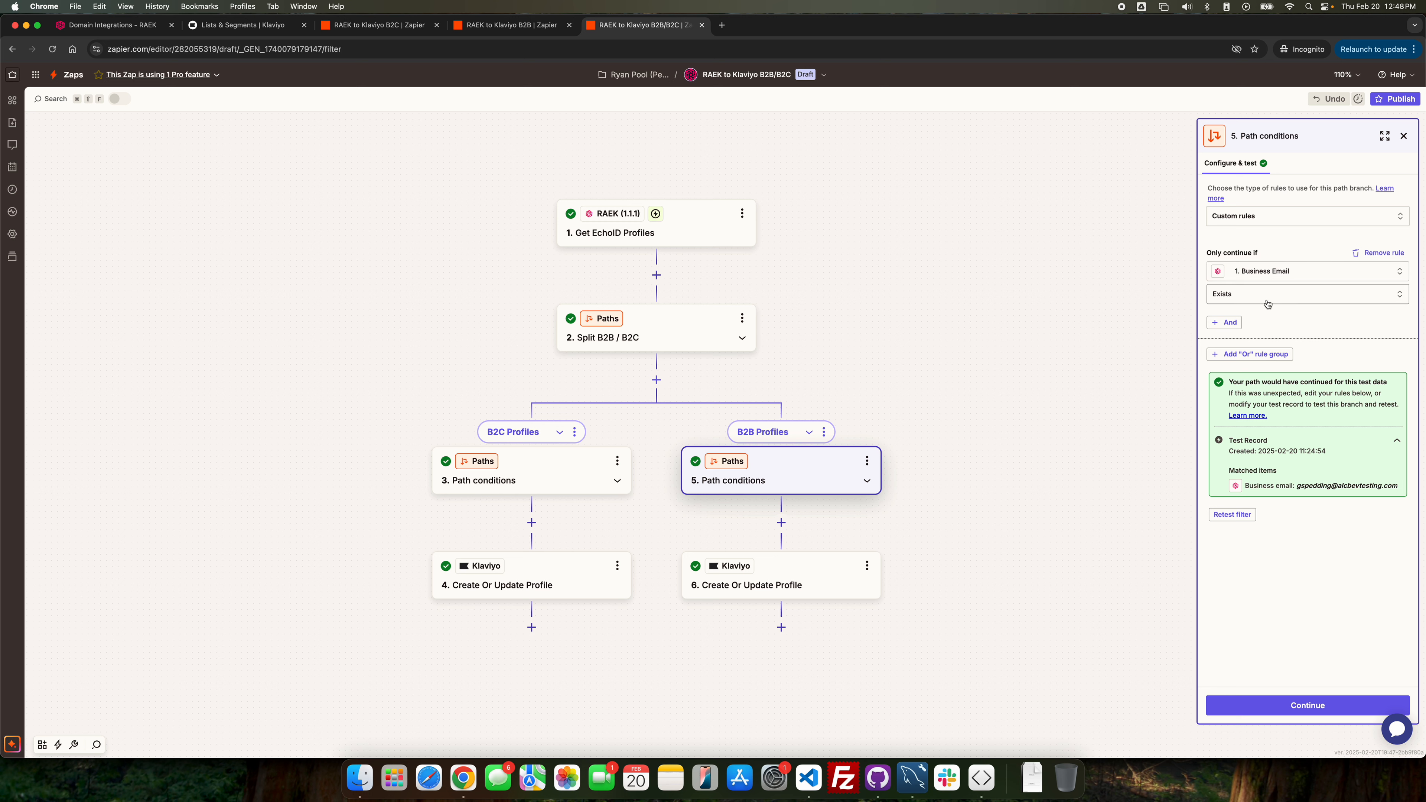
- Compare the list, email and phone mappings of the Klaviyo Create Or Update Profile actions in the B2C and B2B branches
{"action": "left_click", "coordinate": [562, 580]}
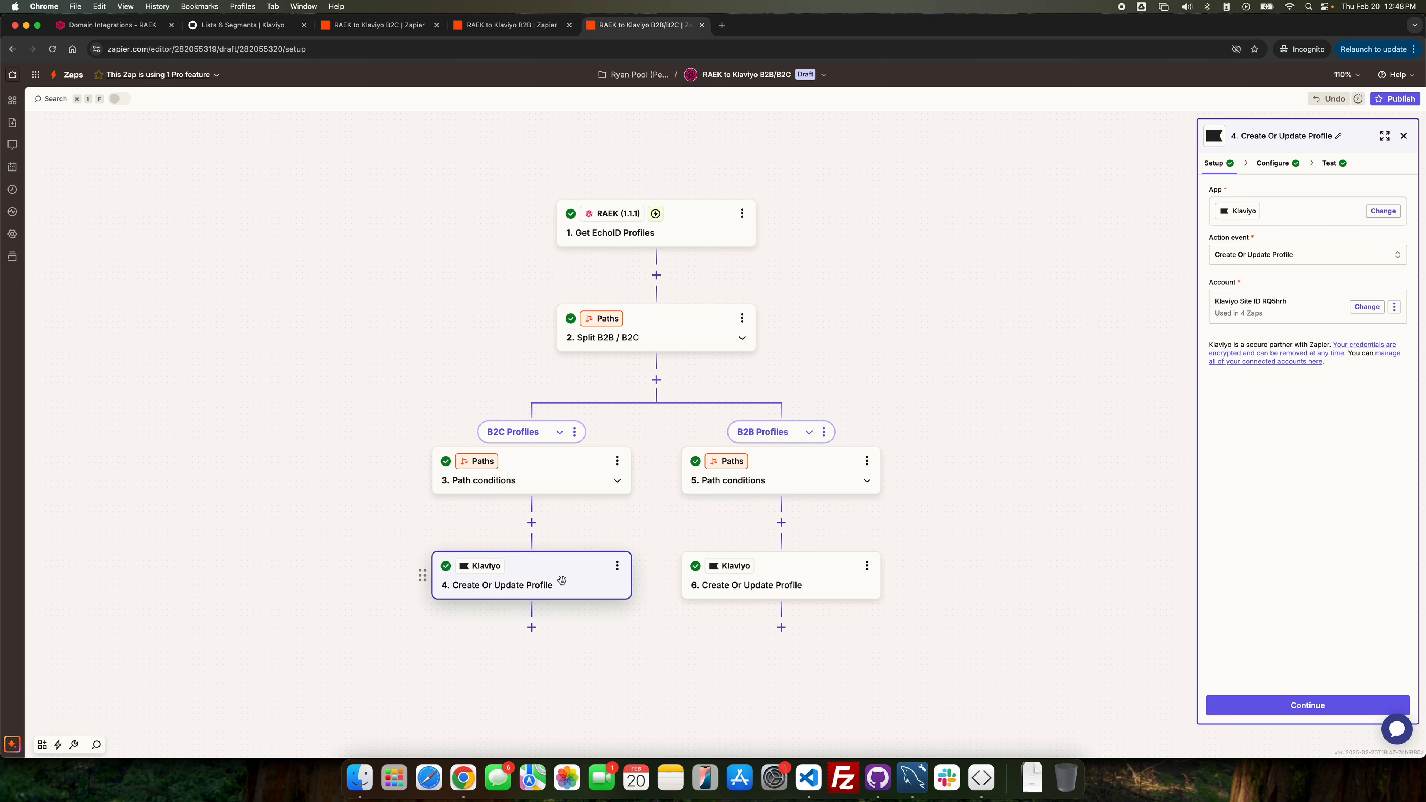
{"action": "left_click", "coordinate": [1273, 163]}
{"action": "left_click", "coordinate": [796, 579]}
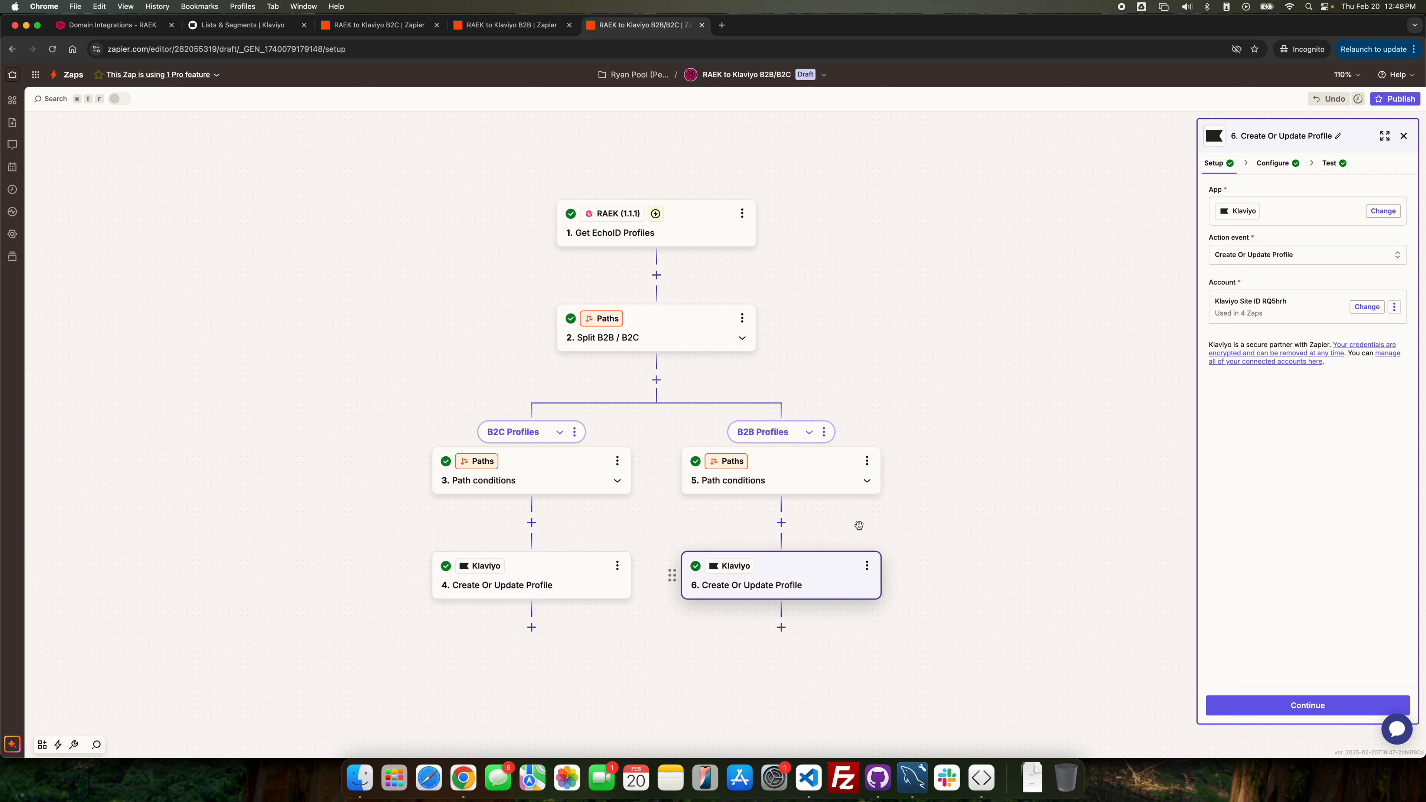
{"action": "left_click", "coordinate": [1274, 163]}
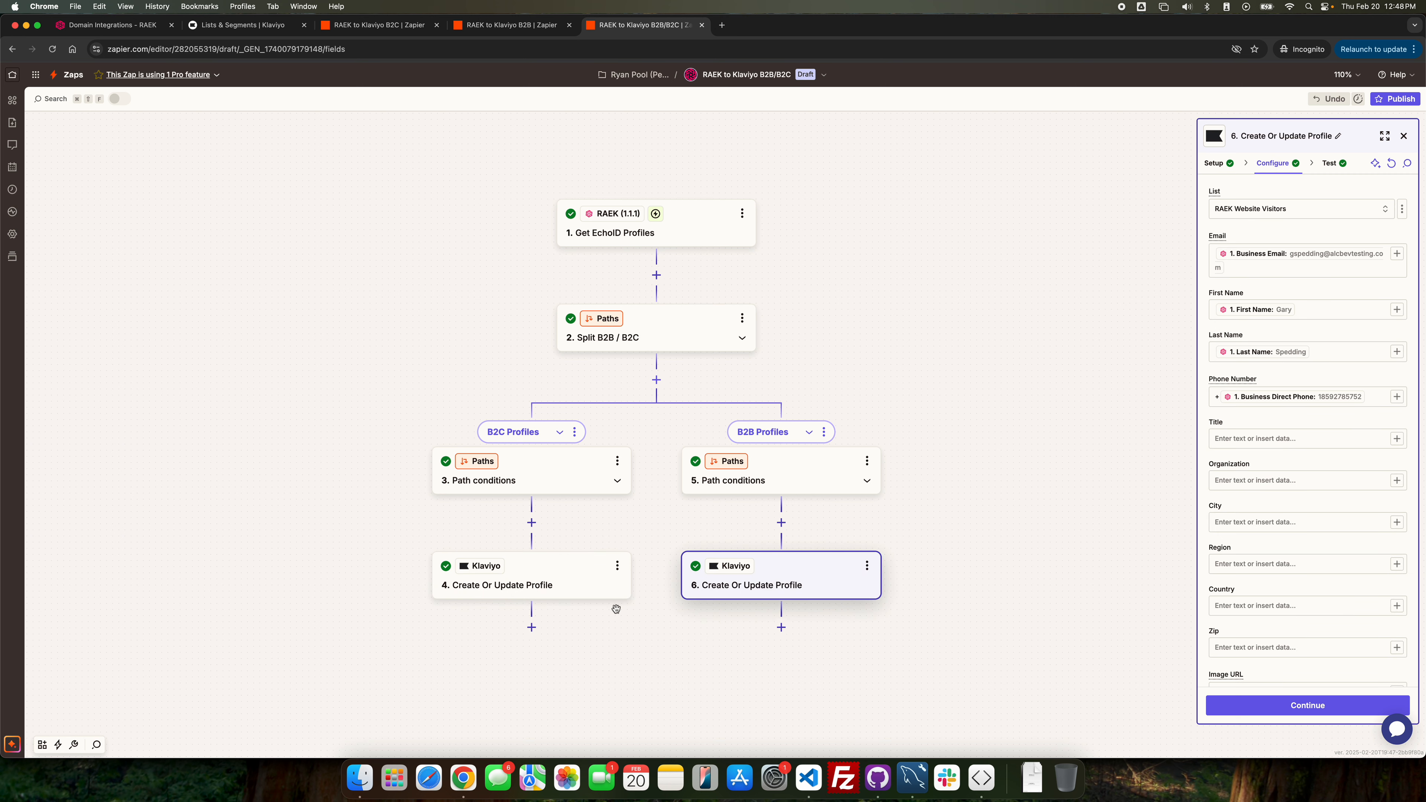
{"action": "left_click", "coordinate": [554, 574]}
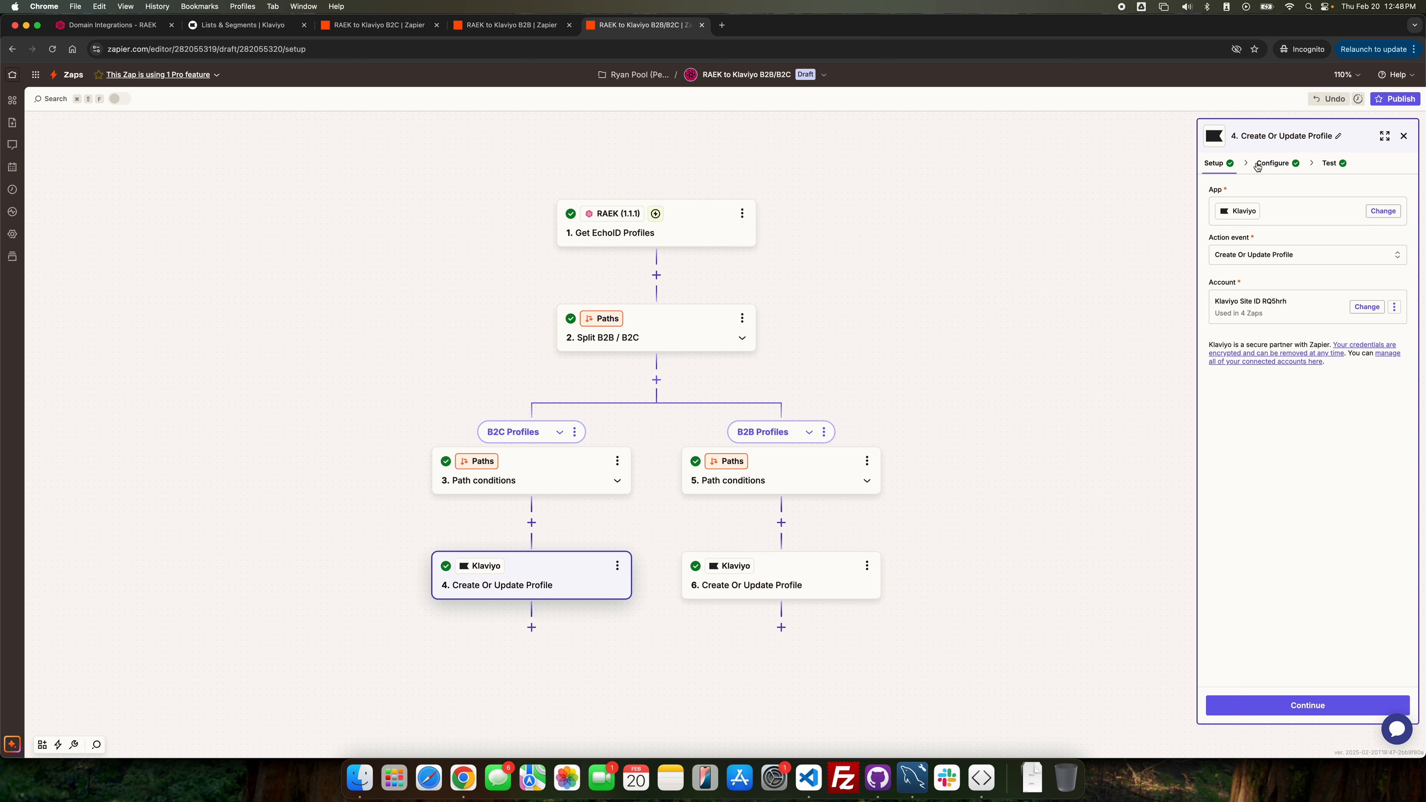
{"action": "left_click", "coordinate": [1273, 163]}
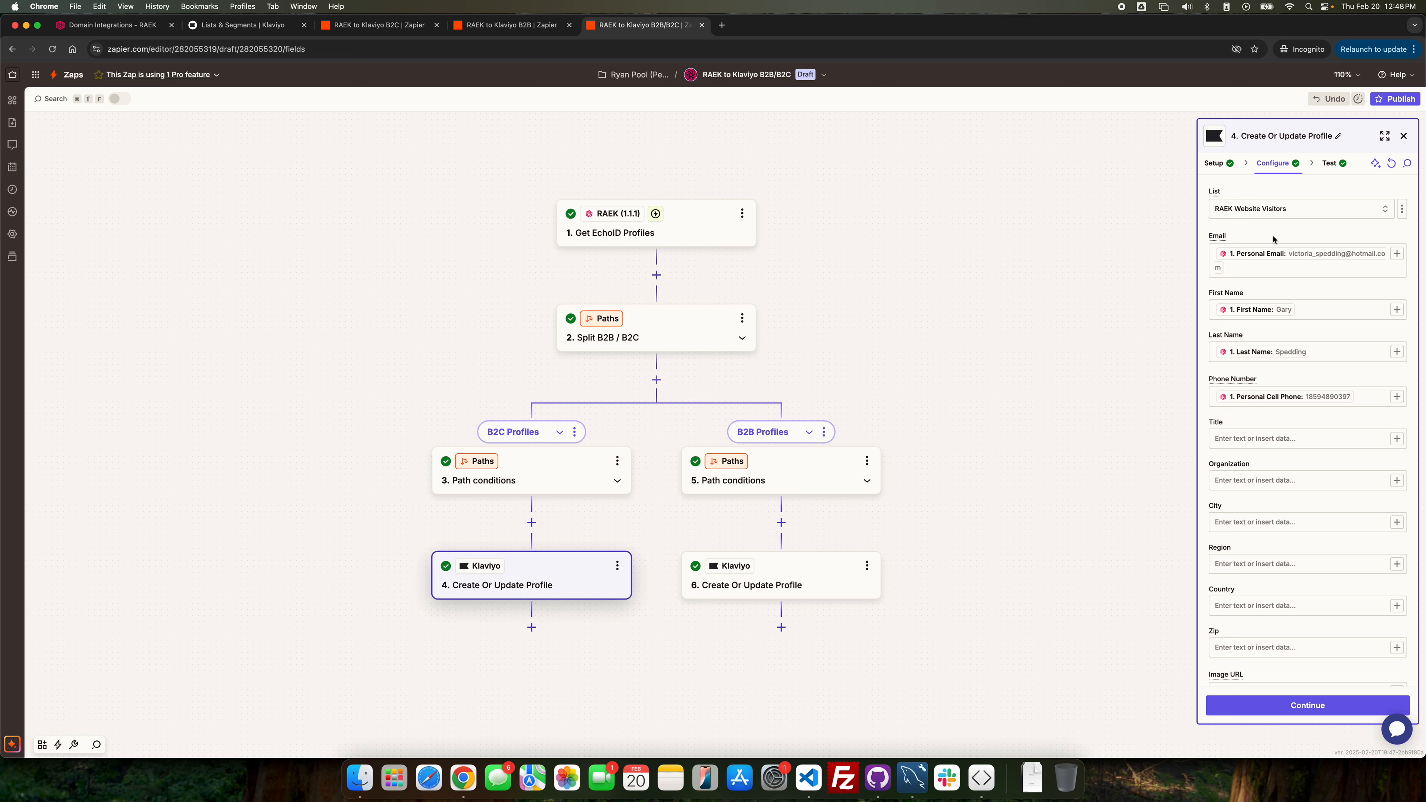
{"action": "left_click", "coordinate": [789, 563]}
{"action": "left_click", "coordinate": [1272, 164]}
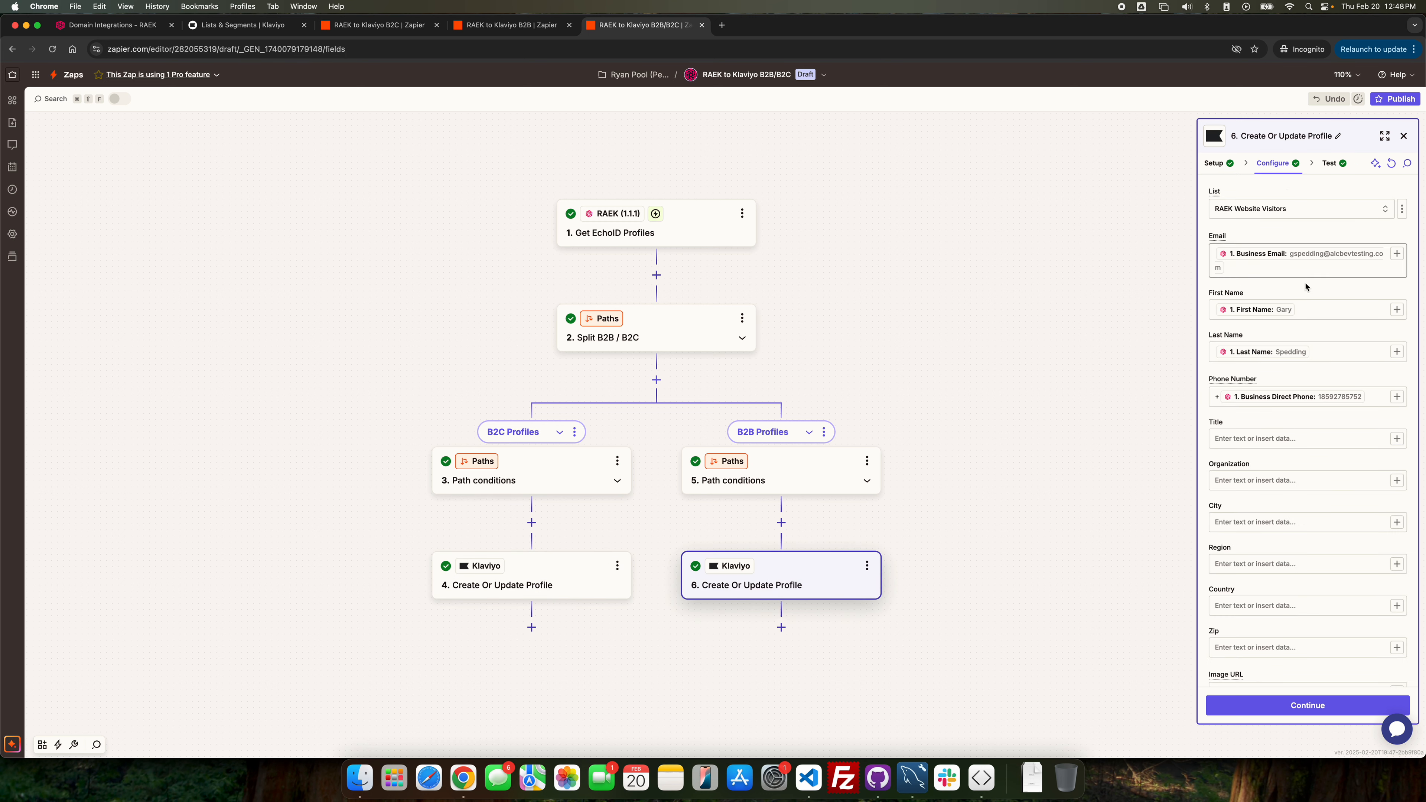